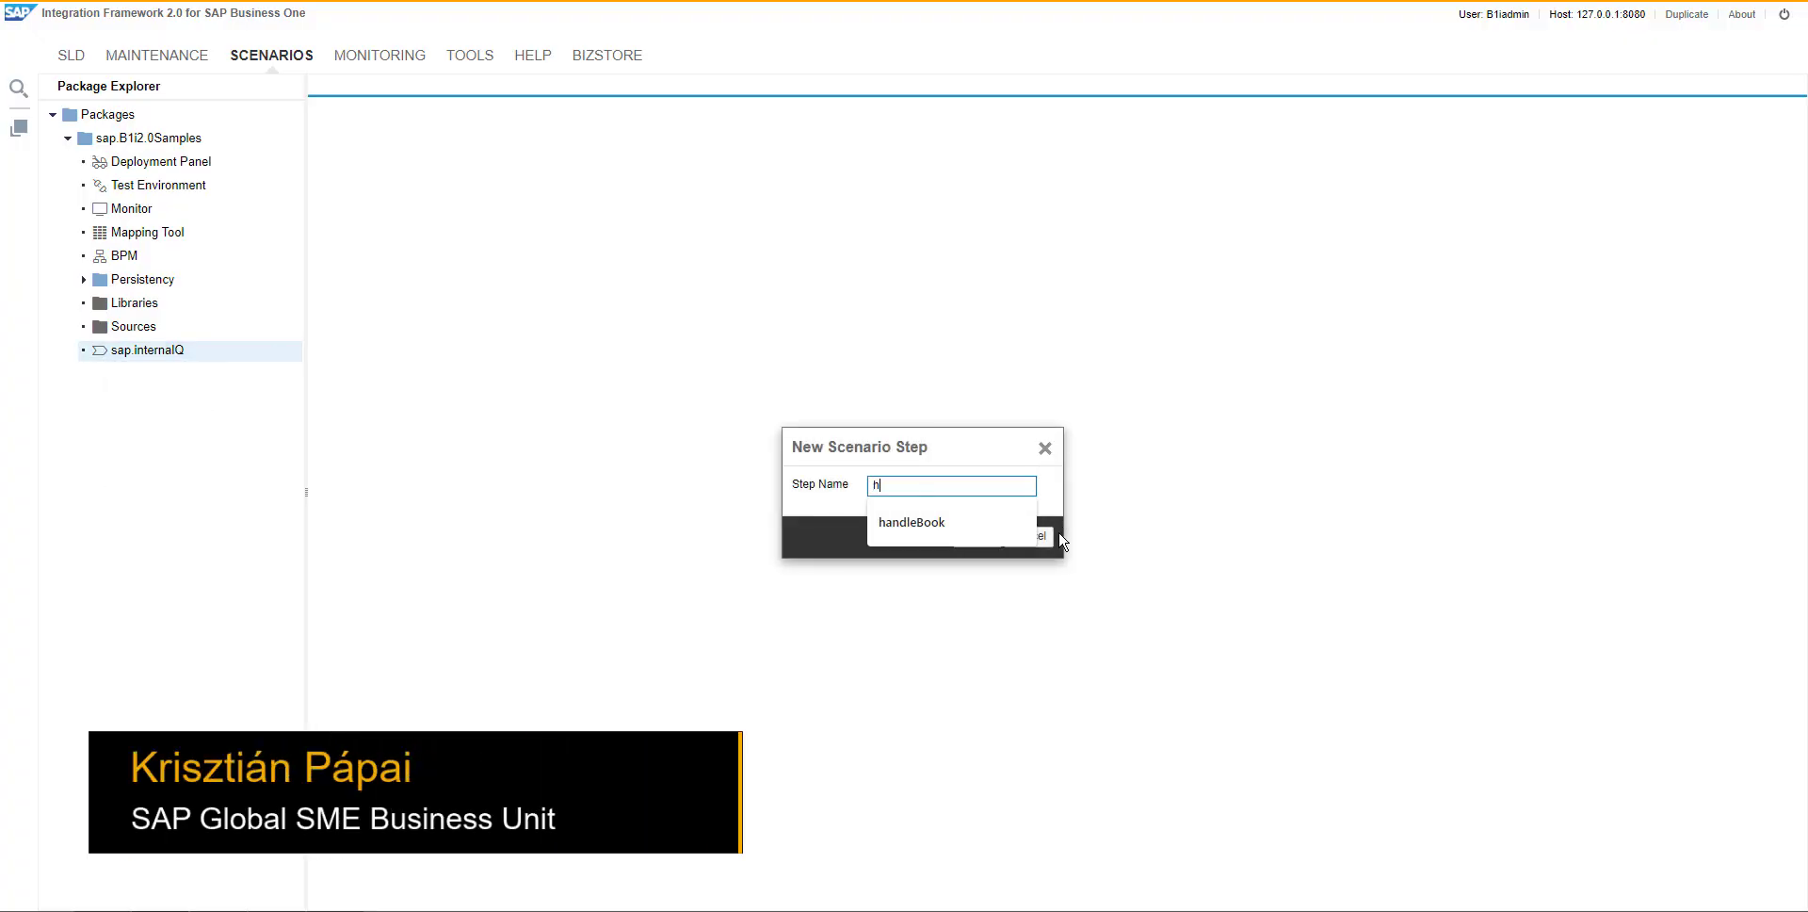
- Create the scenario step handleBook and place an inbound element at the start of its flow
text(andleBook)
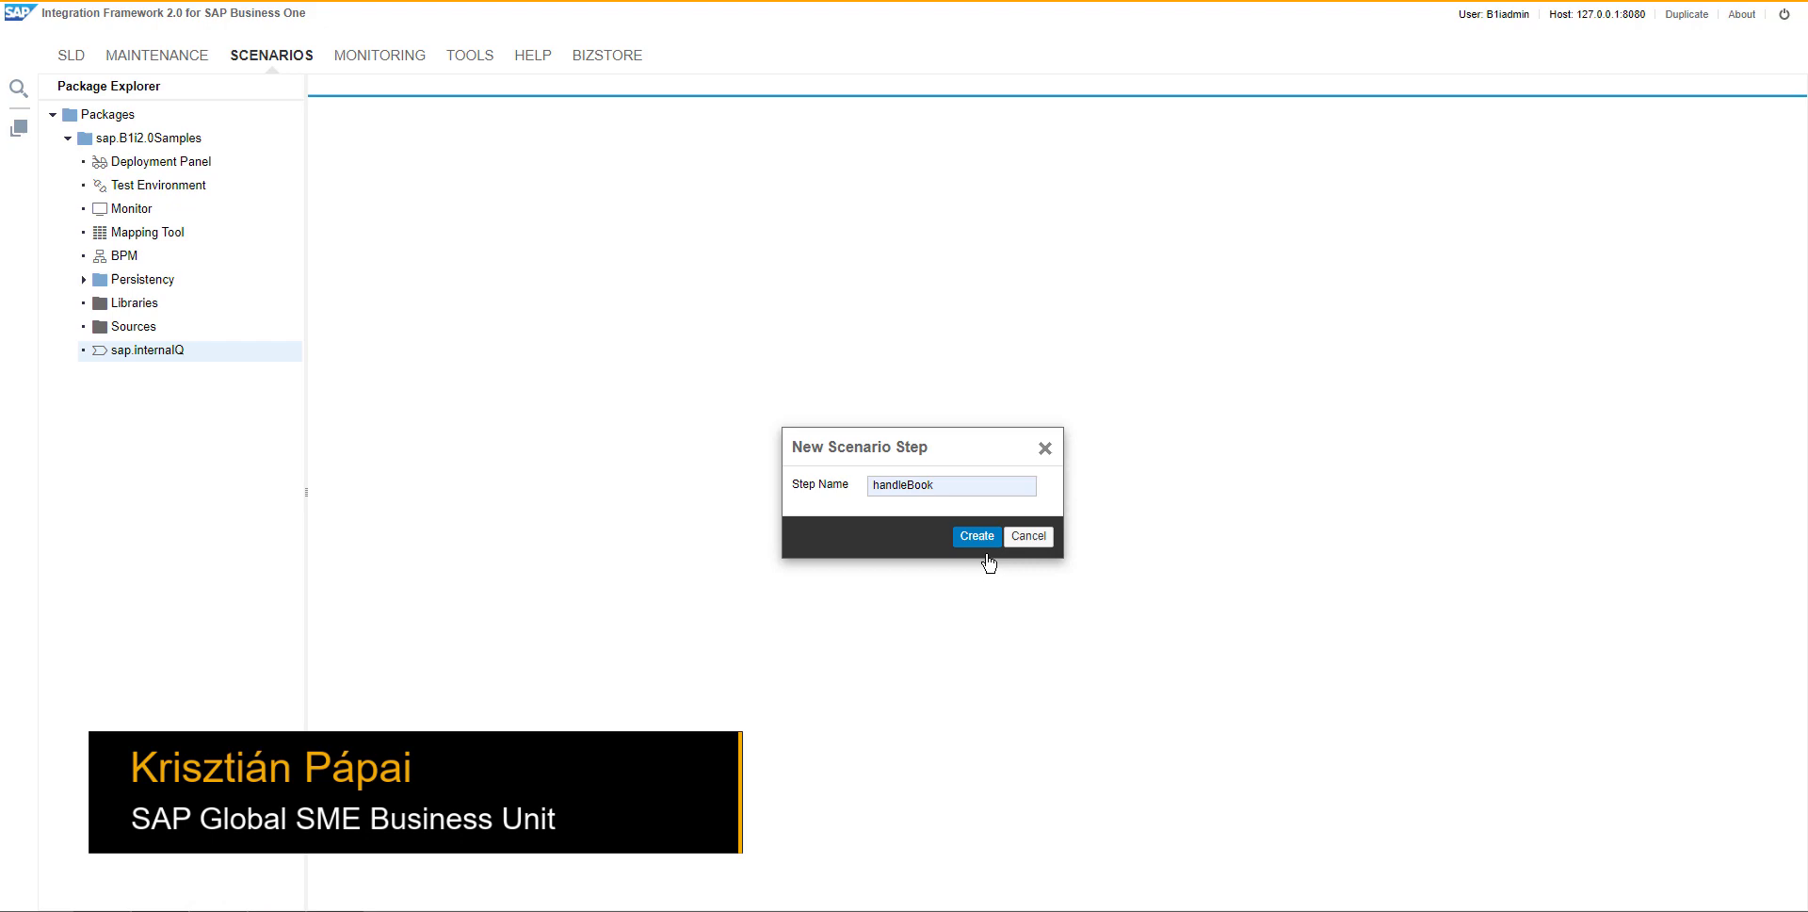
click(976, 535)
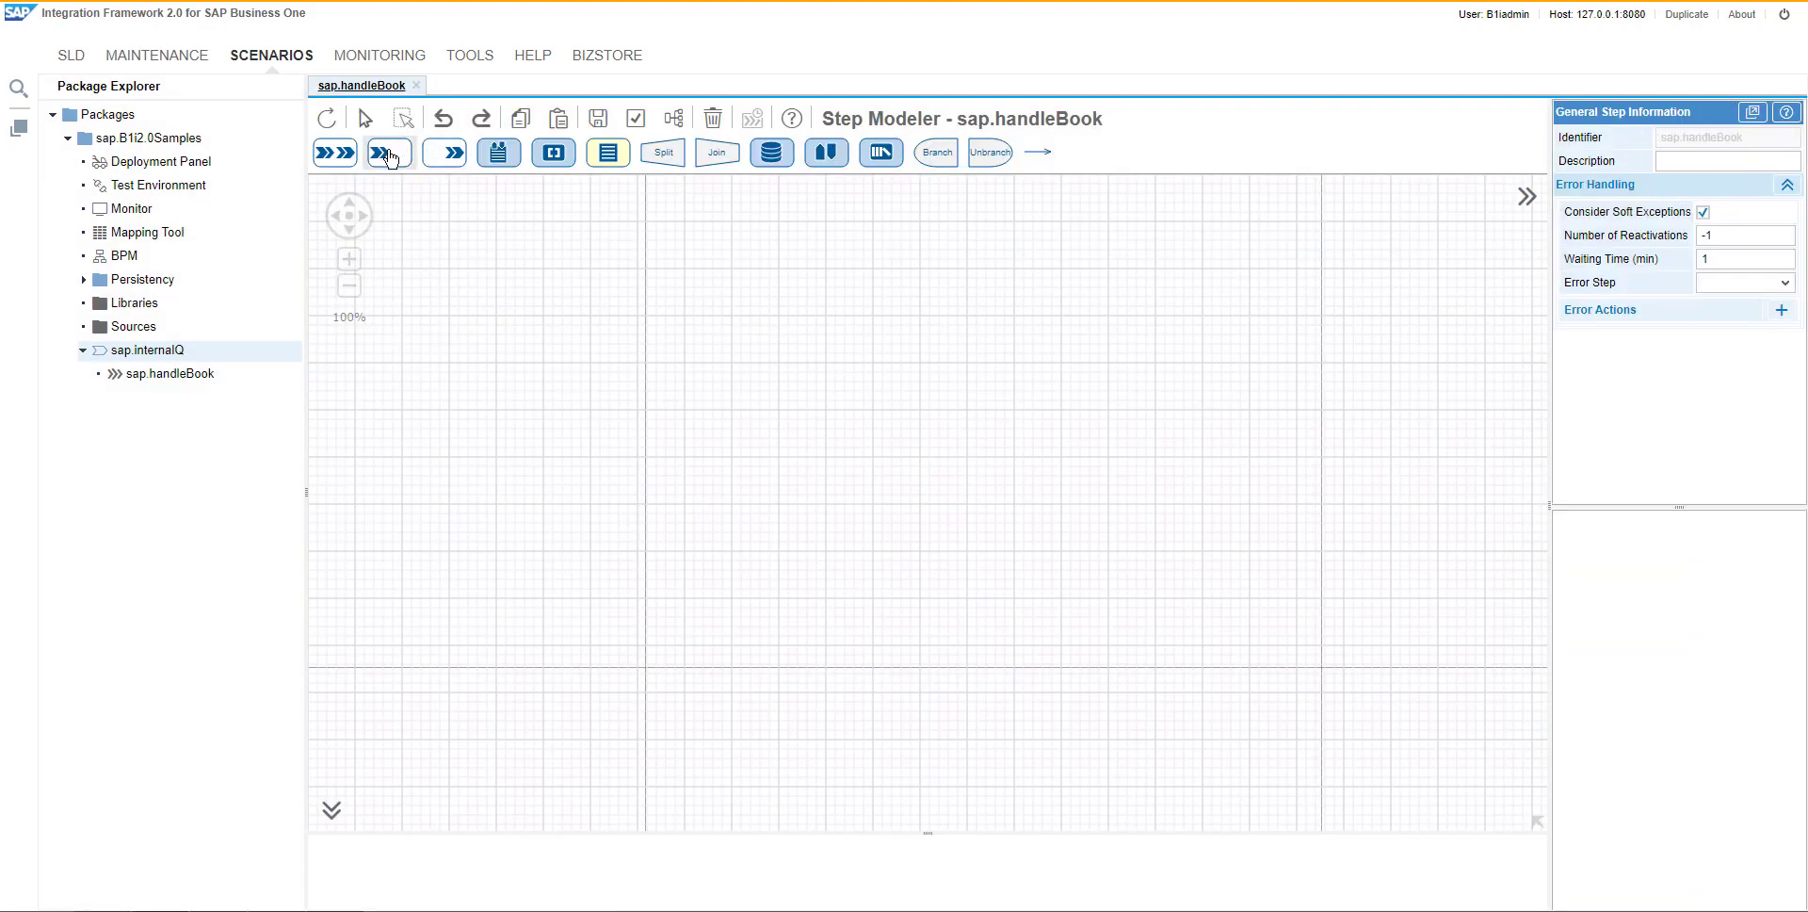
drag(383, 153, 564, 463)
- Set the adapter type of the PrimaryI1 inbound element to B1EV, SAP Business One Inbound by Events
double_click(565, 467)
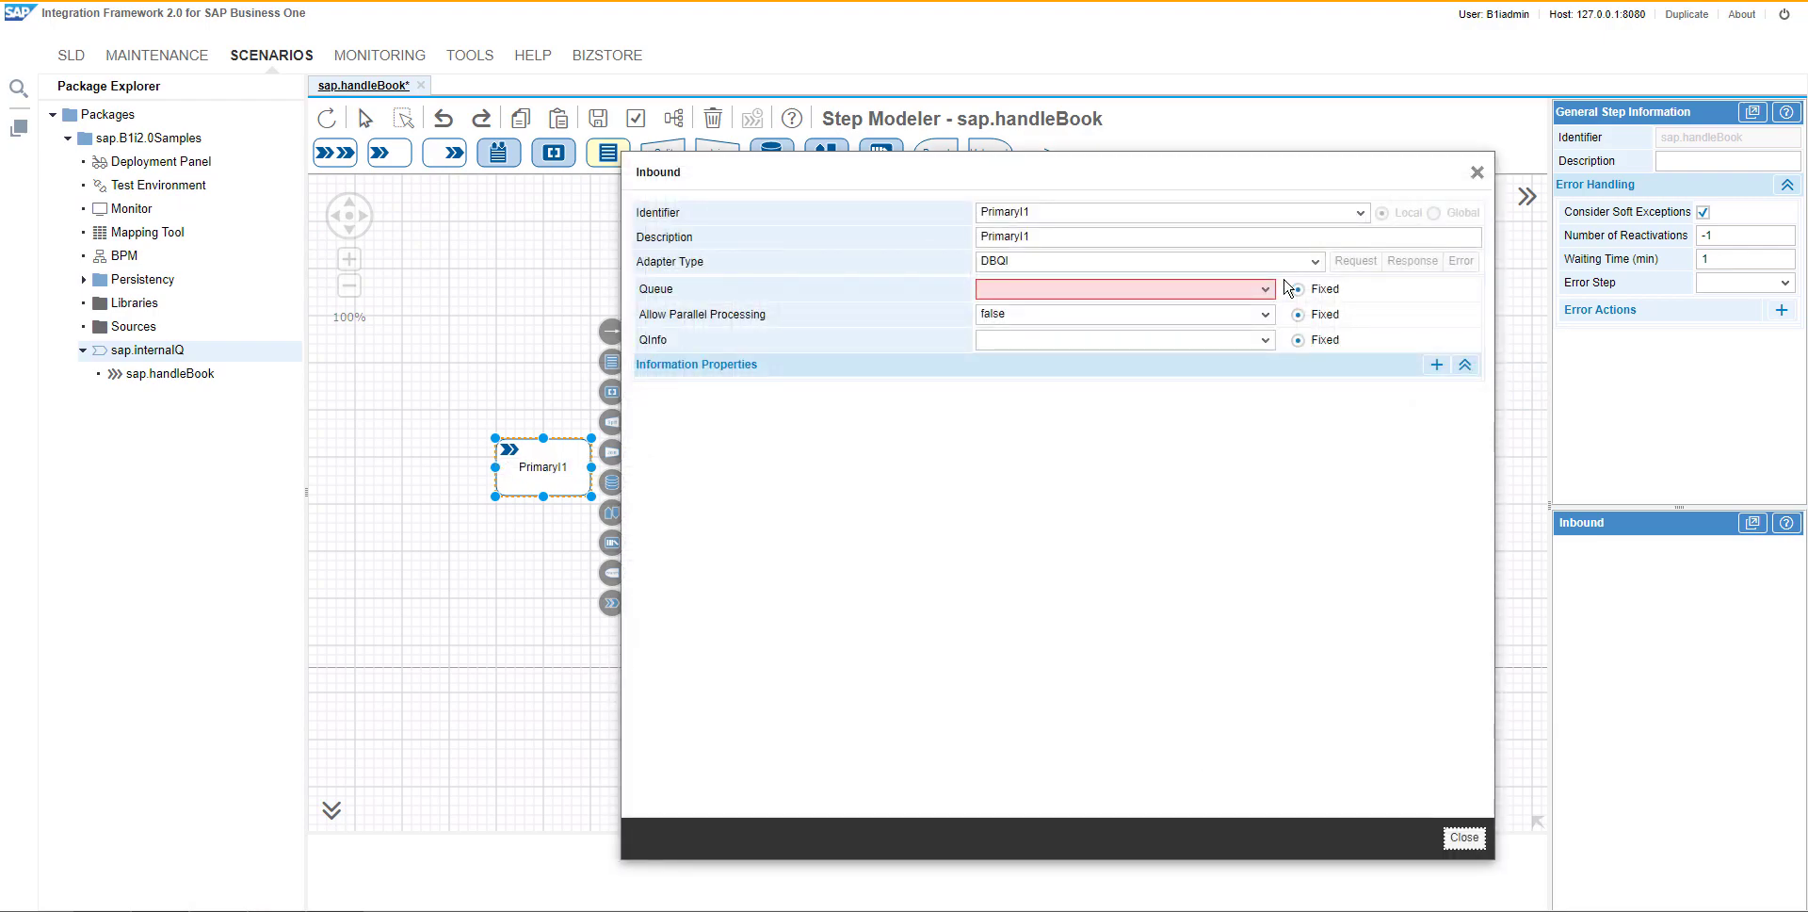
click(1316, 265)
scroll(1149, 301, up, 1)
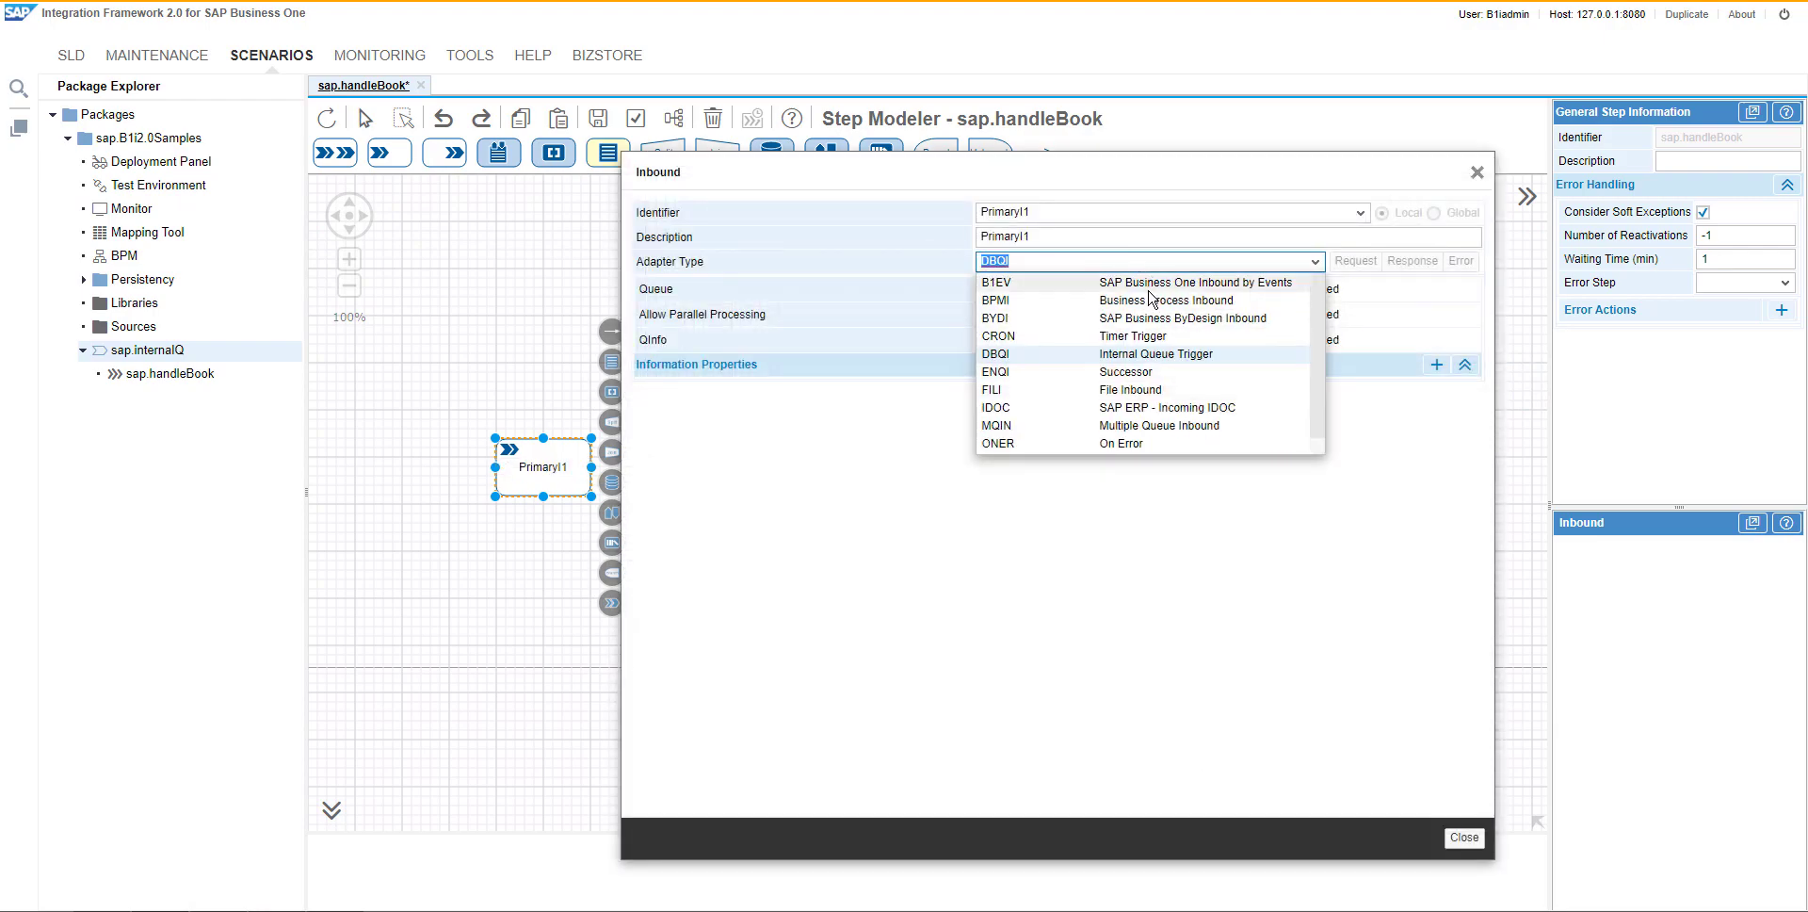
click(1145, 279)
- Configure the inbound with BusinessObject 4 (Items), DataRetrieval "Data Retrieval - Smart Messaging" and RetrievalType "Service Layer - Object Call"
click(1045, 334)
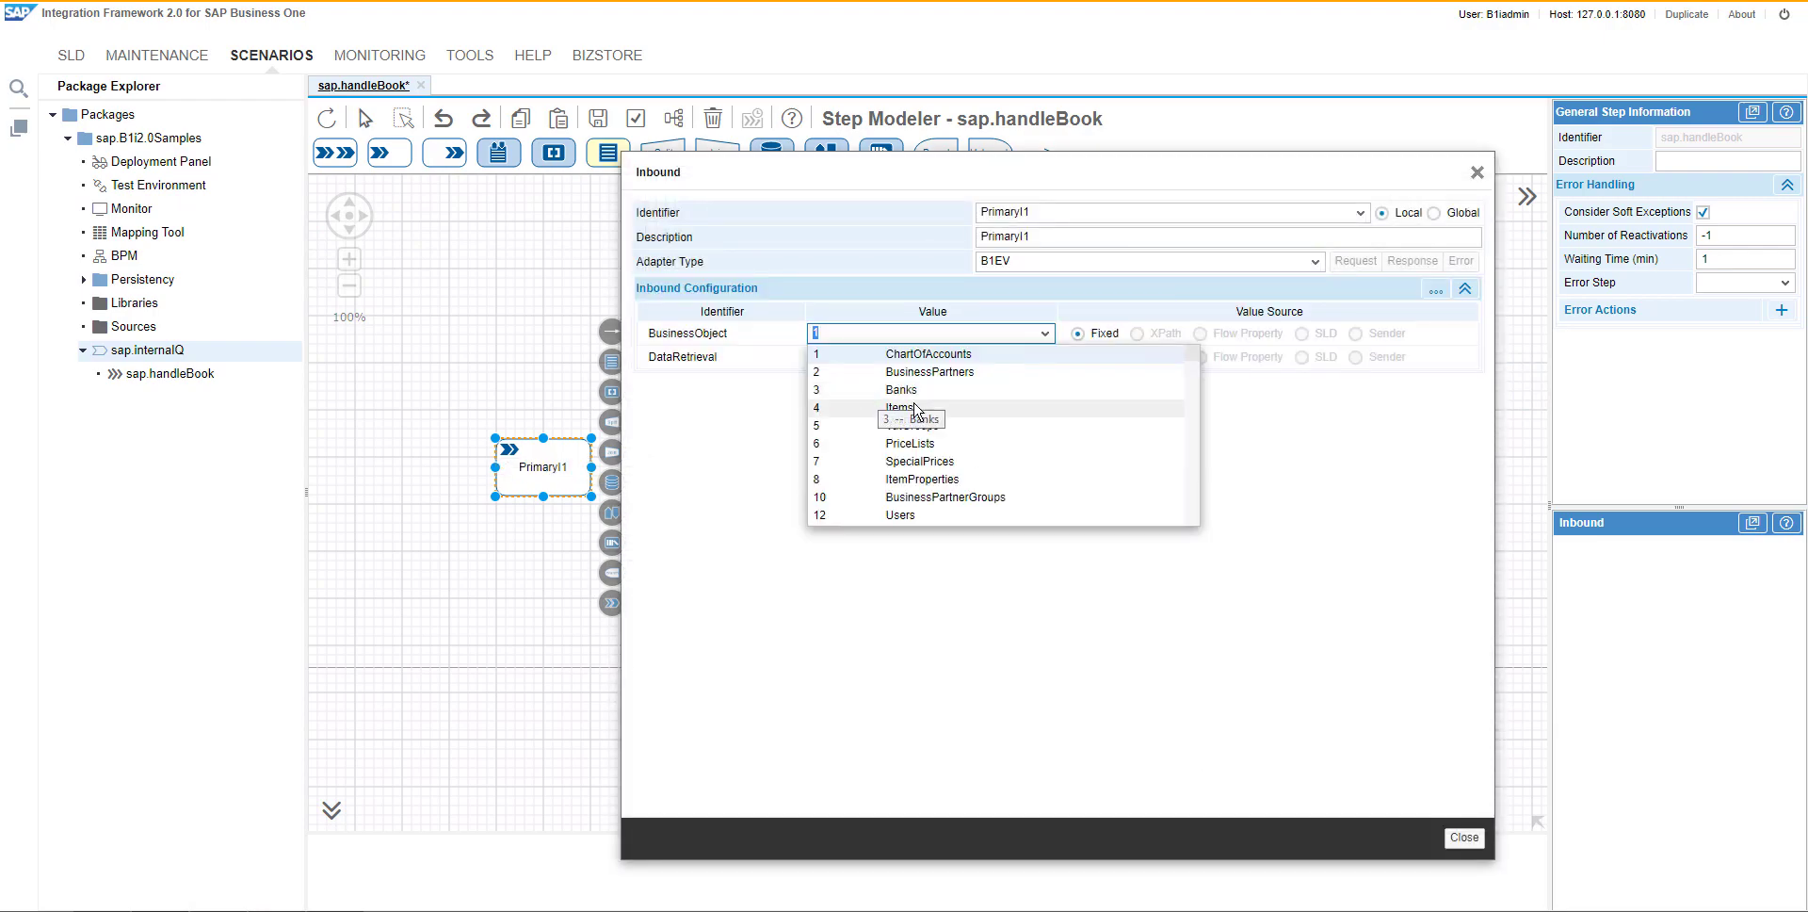
click(990, 412)
click(1045, 357)
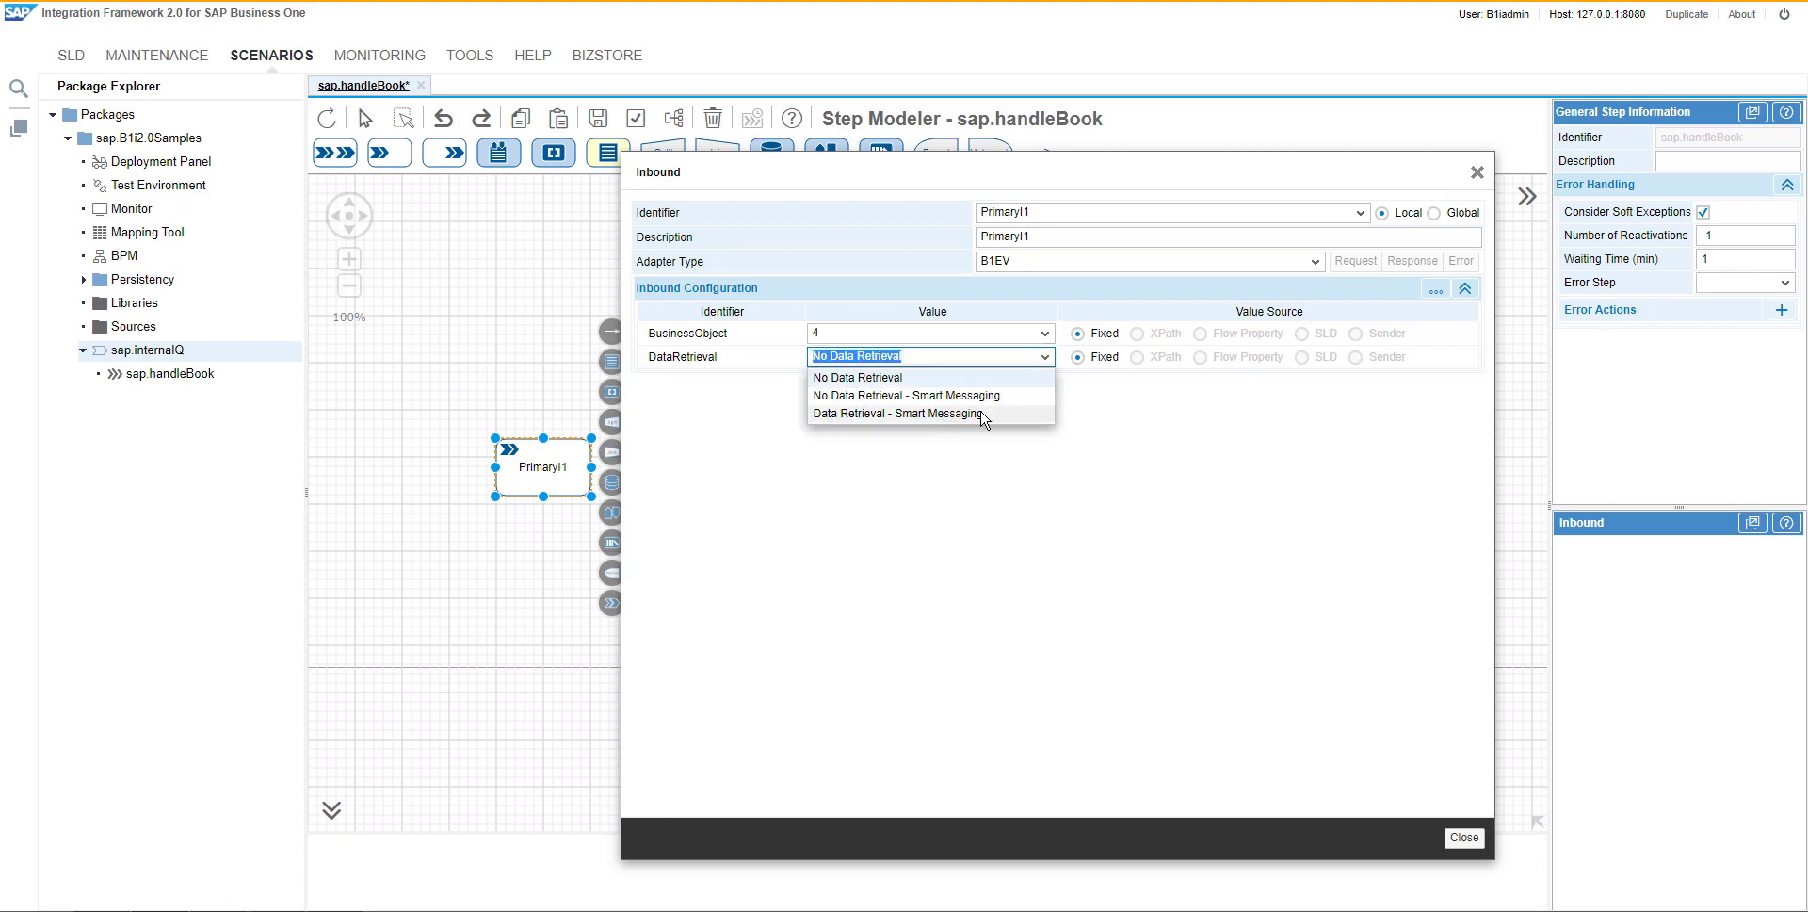
click(983, 415)
click(1045, 381)
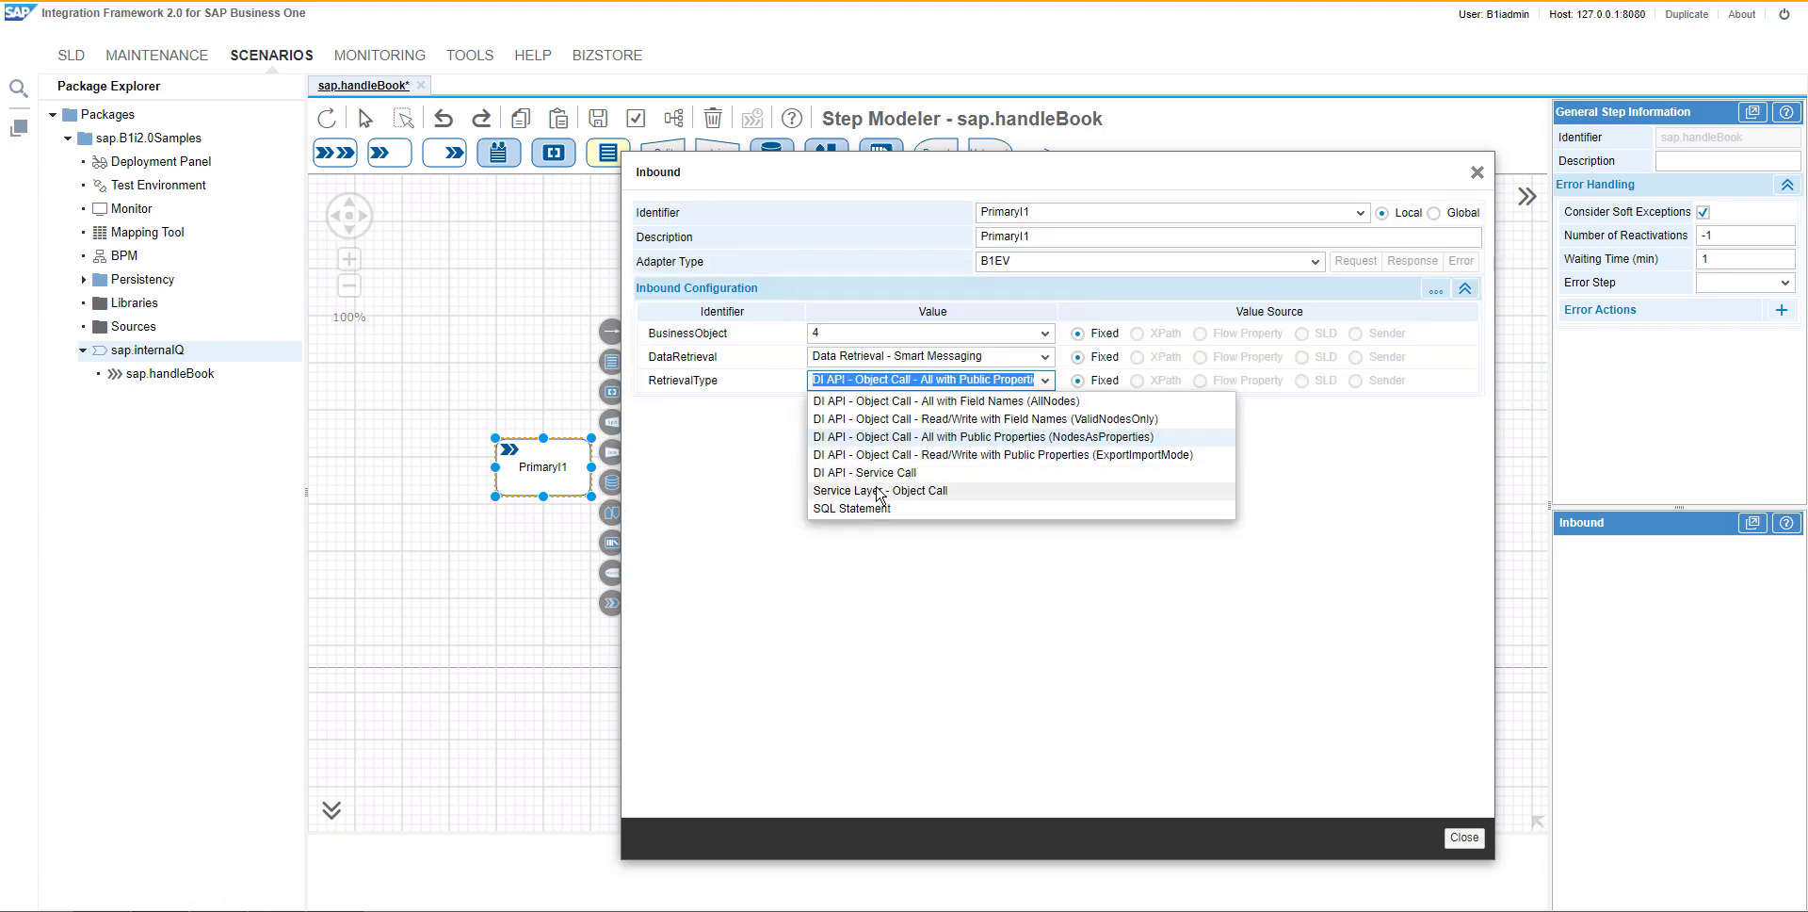
click(977, 491)
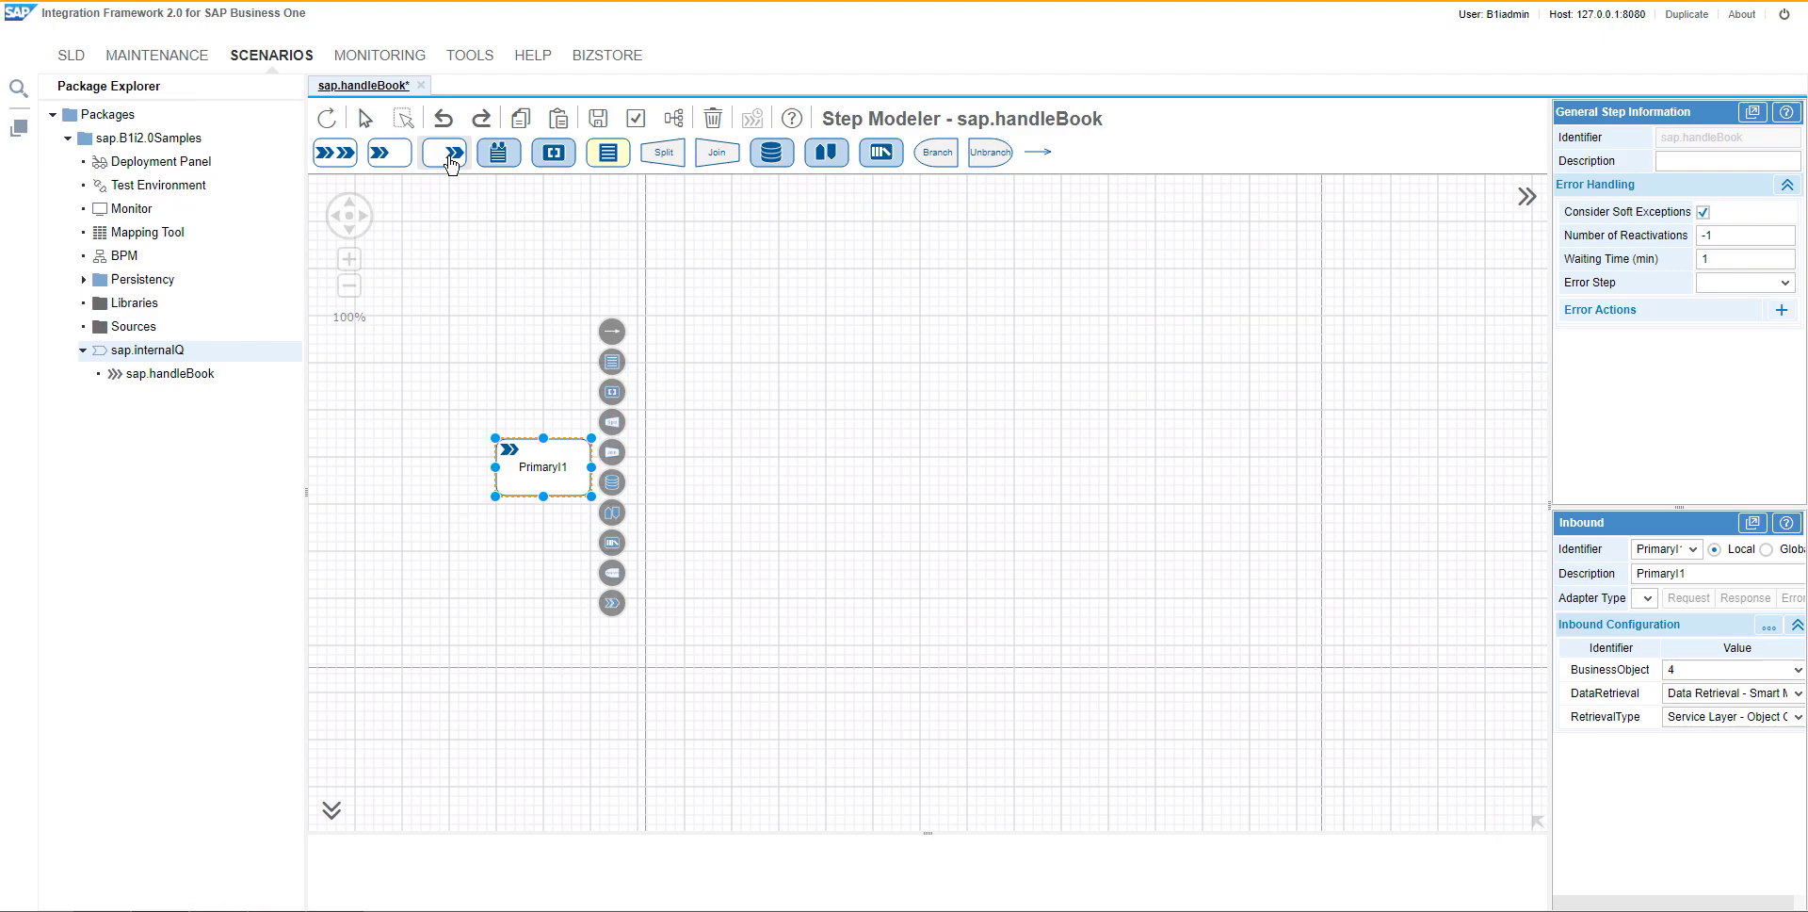
- Place an outbound element at the far end of the flow and connect PrimaryI1 to it
drag(448, 156, 1211, 470)
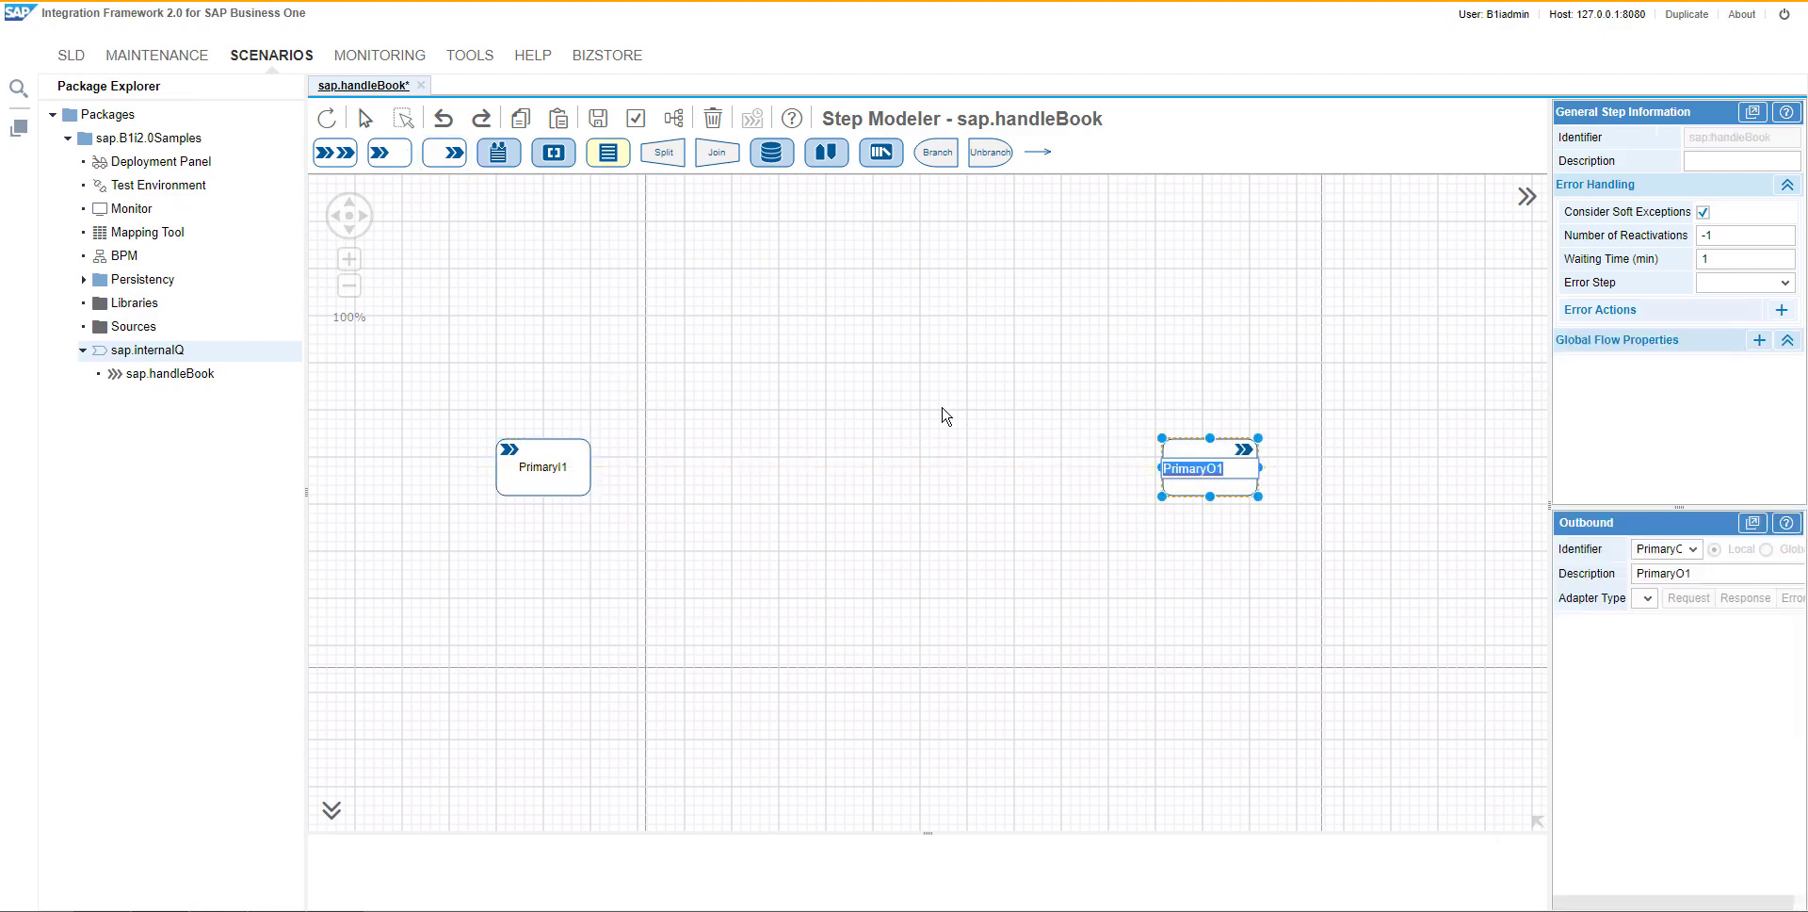
click(1037, 151)
drag(590, 468, 1136, 502)
- Insert a Branch after PrimaryI1 and an Unbranch before PrimaryO1 on the connection between them
click(939, 155)
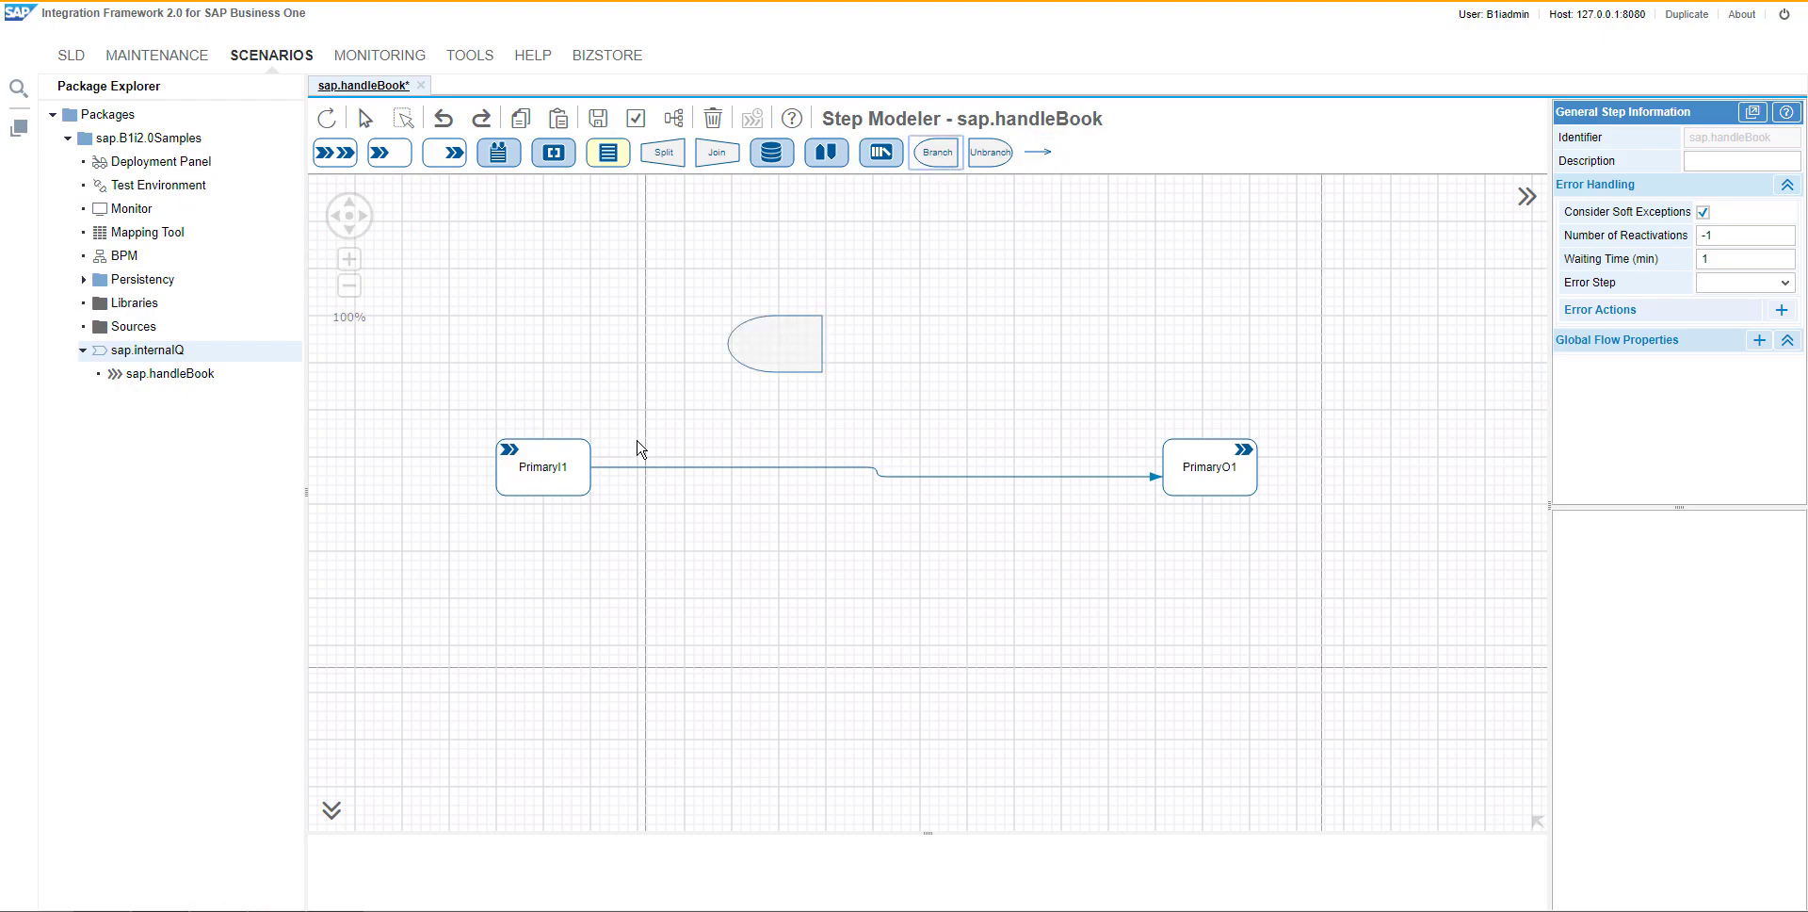
click(659, 468)
click(990, 151)
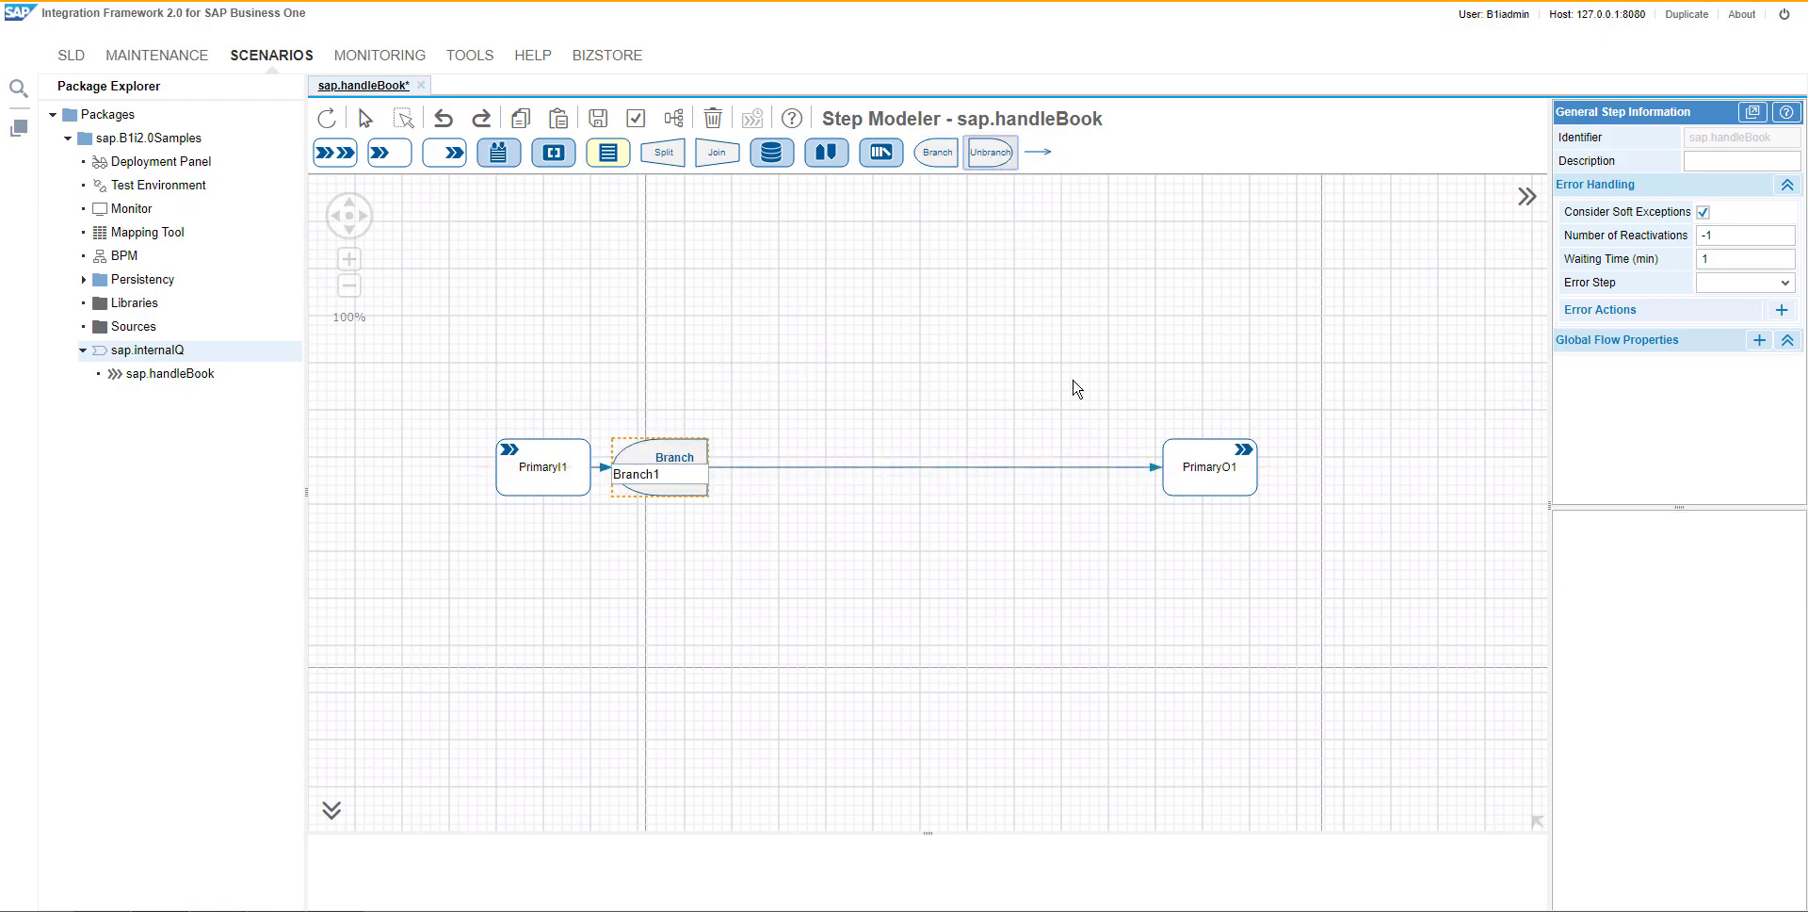
click(1098, 476)
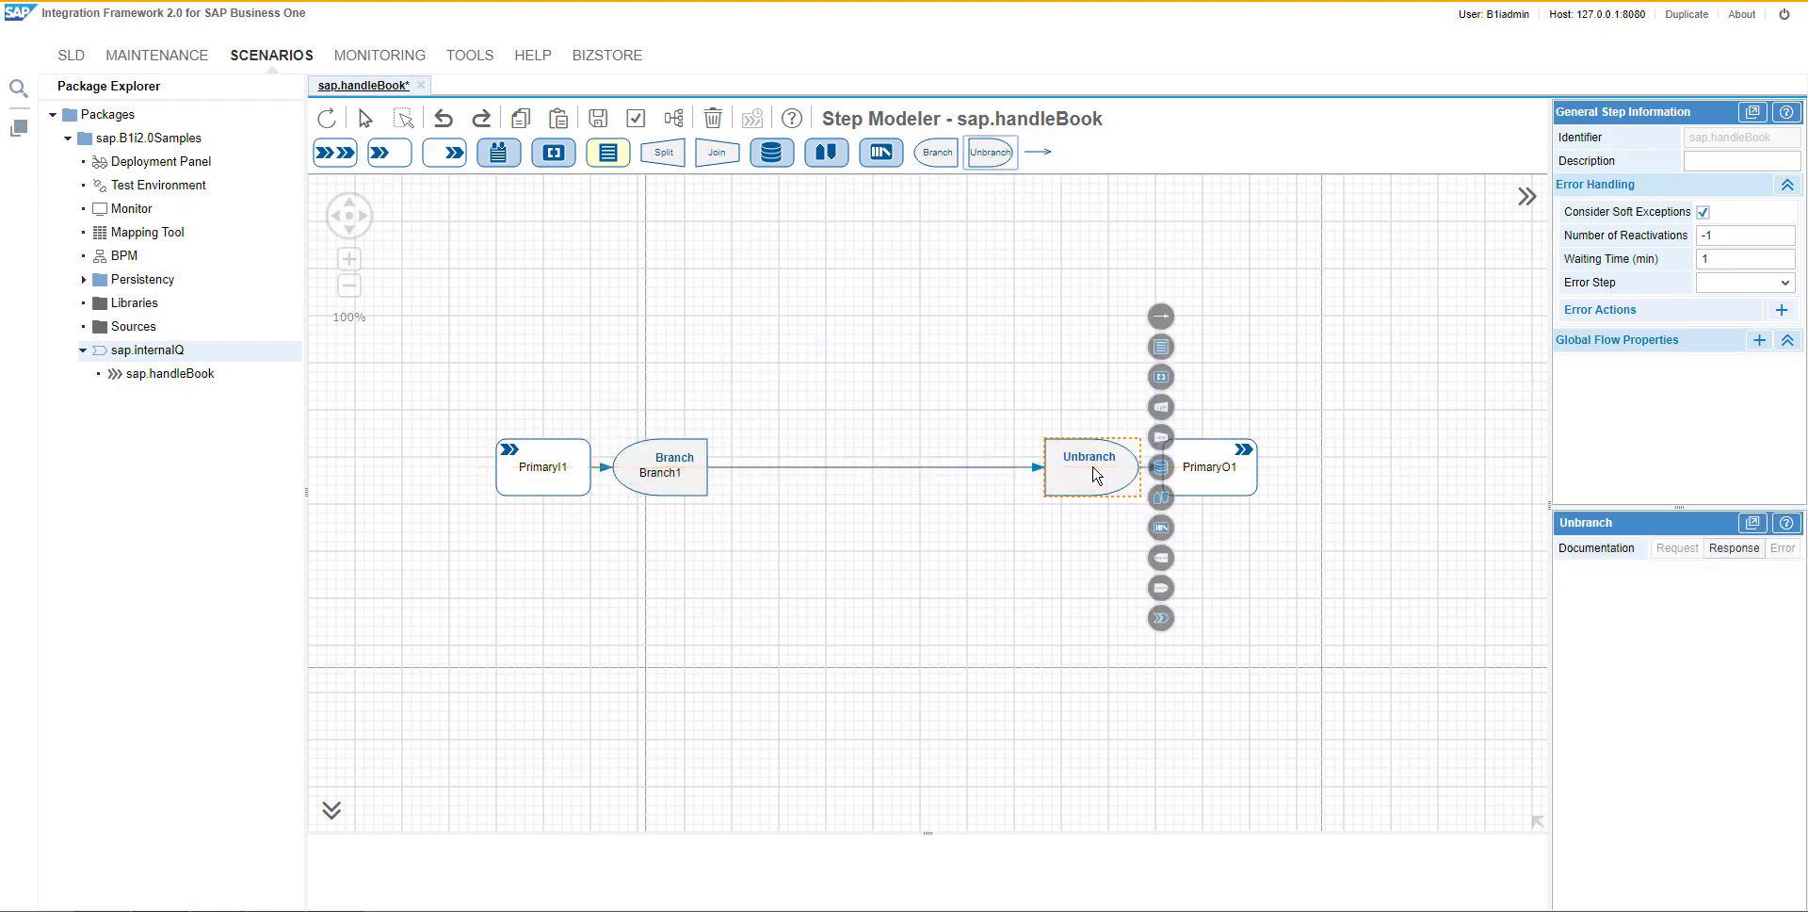
- Fill in the XPath expression starting with /*[/vpf:Msg/vpf:Body/vpf: for the path between Branch1 and Unbranch
double_click(832, 469)
click(1002, 235)
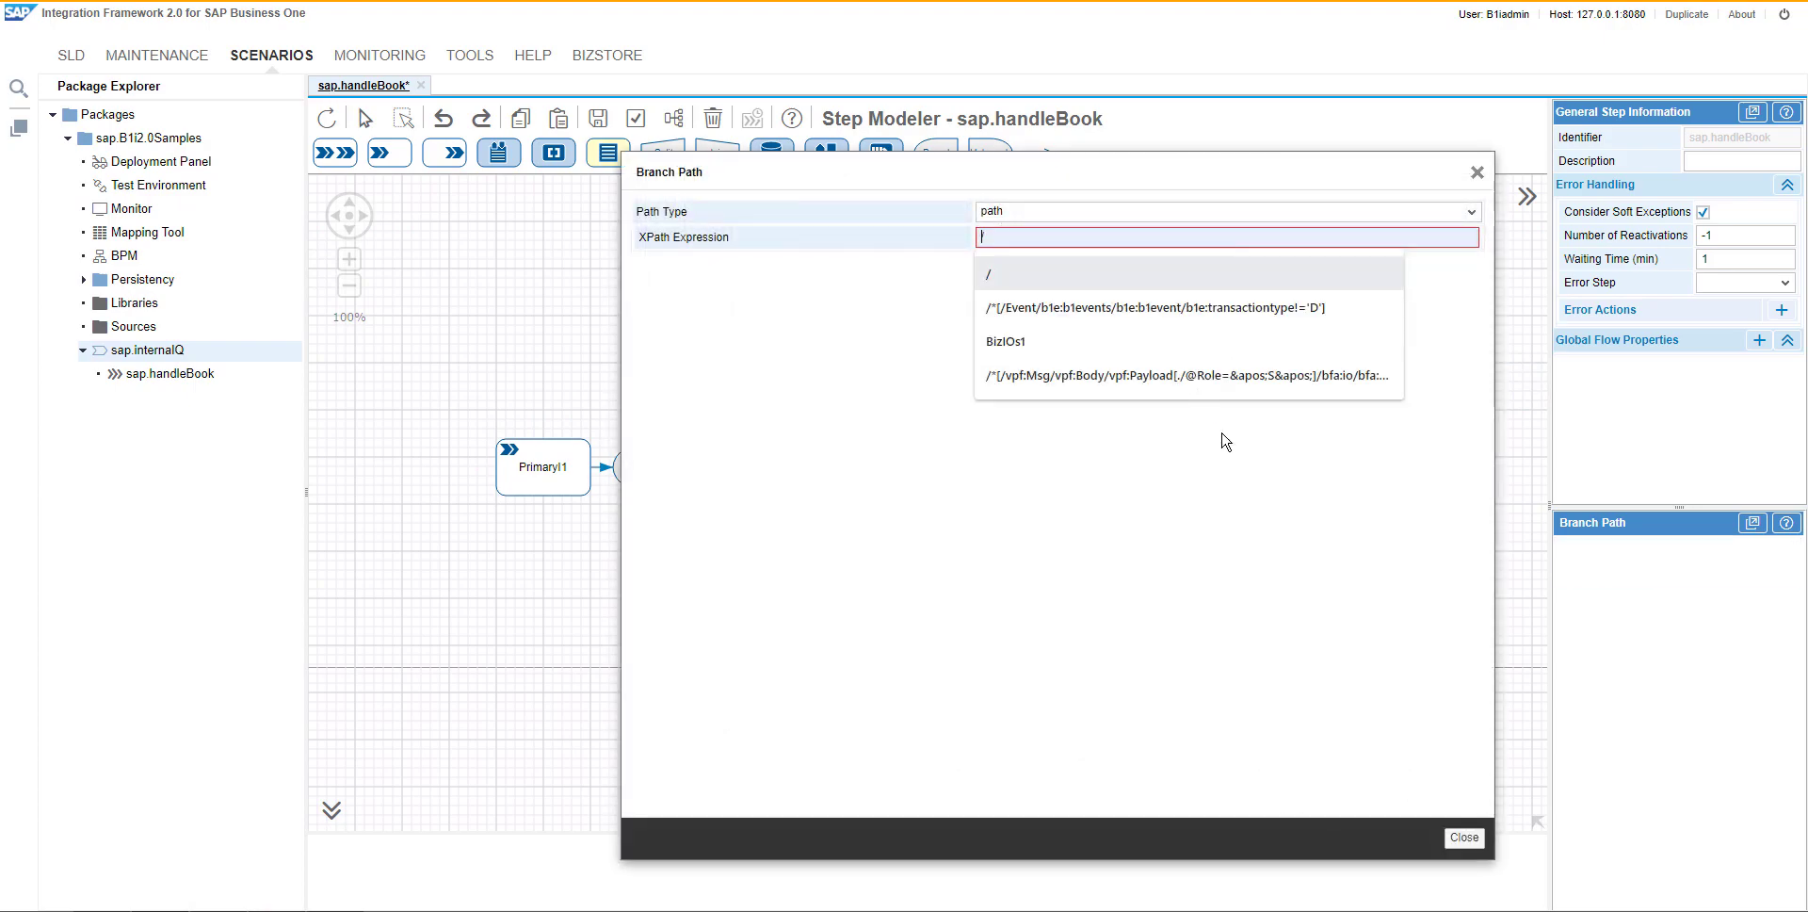
text(/*[/vpf:Msg/vpf:Body/vpf:Payload[./@Role=&apos;S&apos;]/bfa:io/bfa:object/bfa:null[./@name='U_Author']])
click(1465, 837)
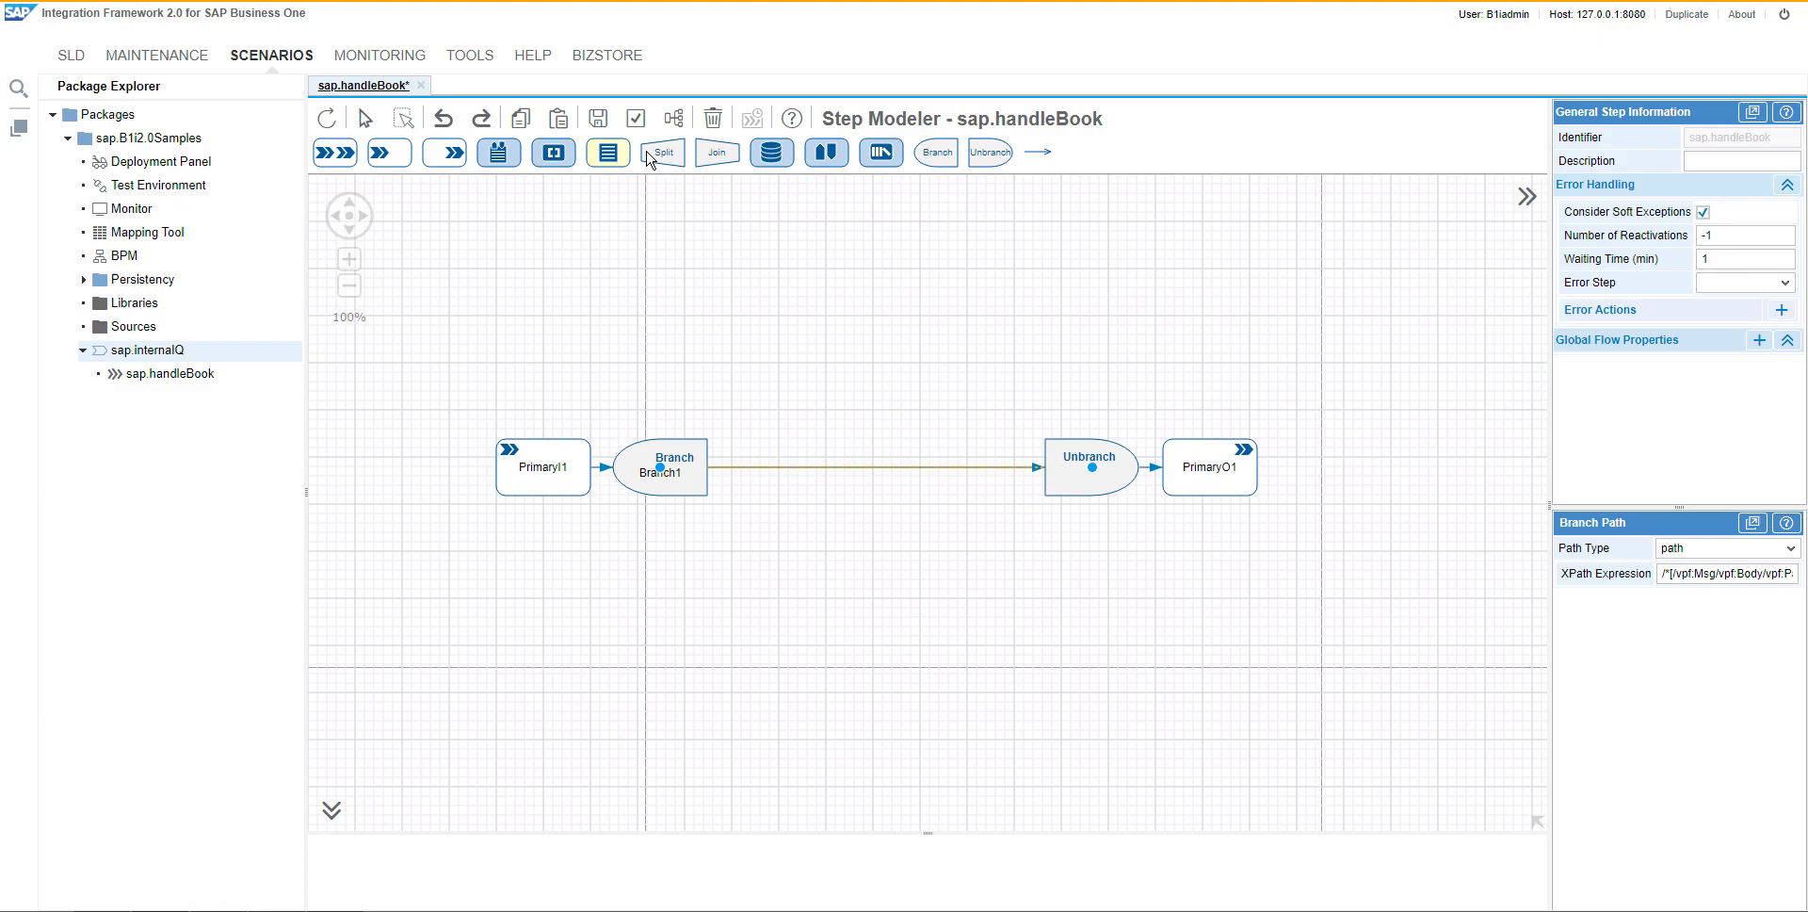
- Insert an XSL transformation on the branch path and link it to the source sap.internalQ.googleSearch.xsl
click(608, 152)
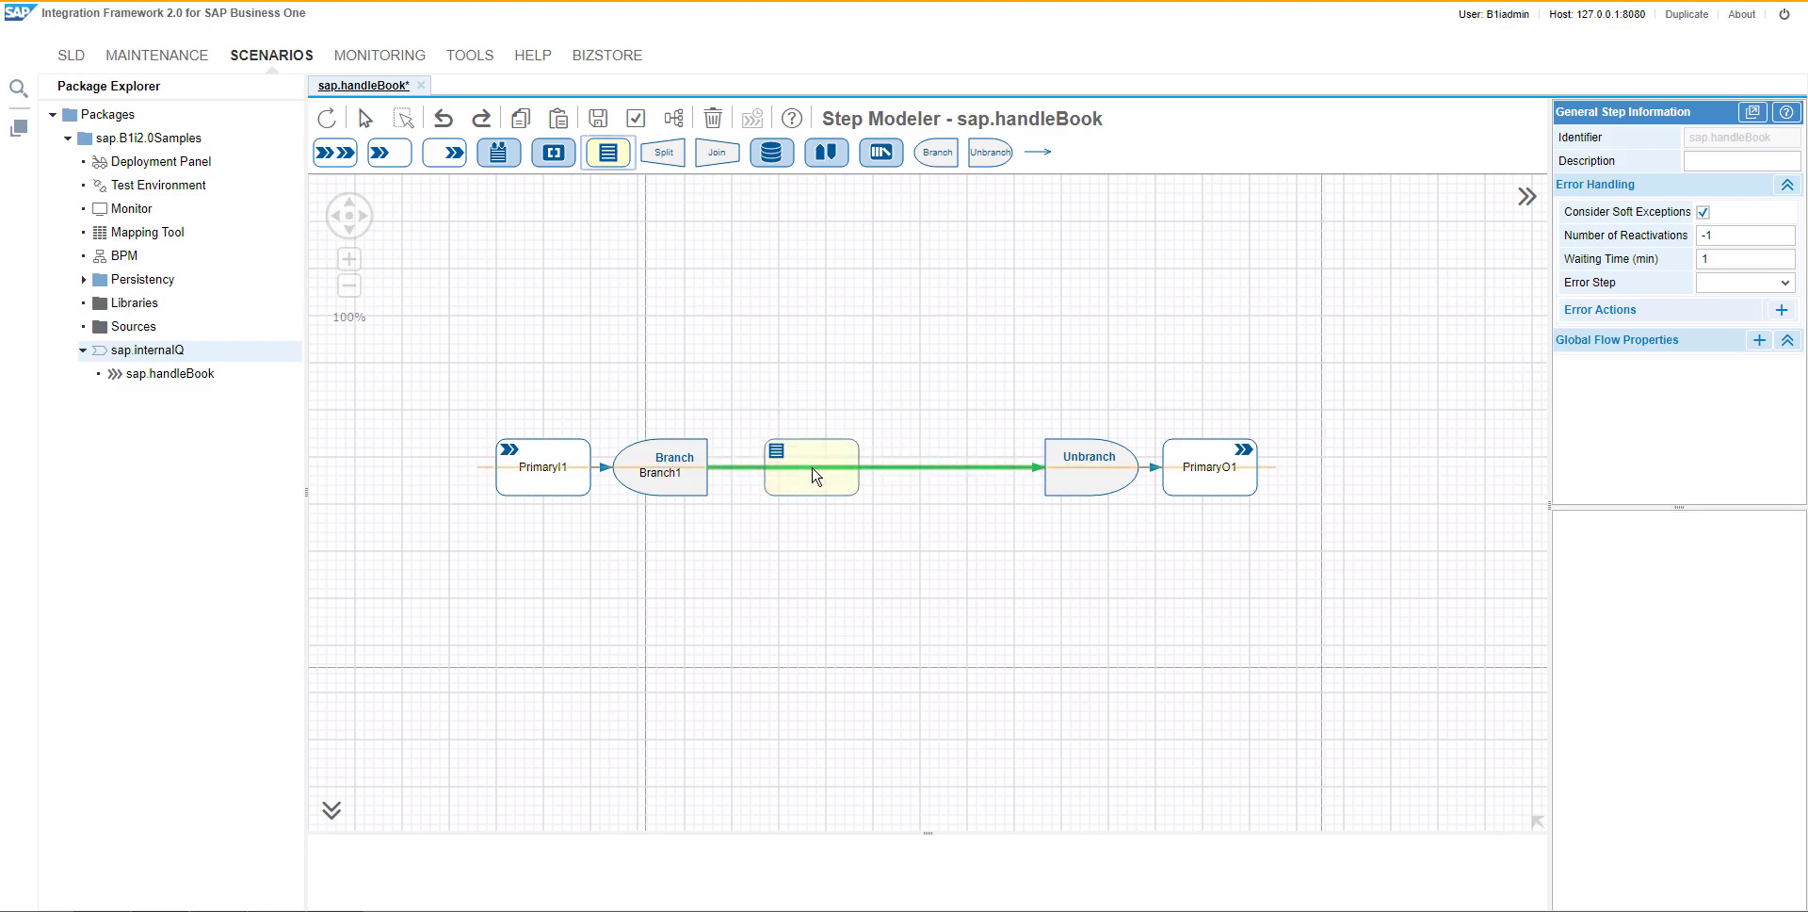
click(815, 477)
click(1705, 742)
text(sap.internalQ.googleSearch.xsl)
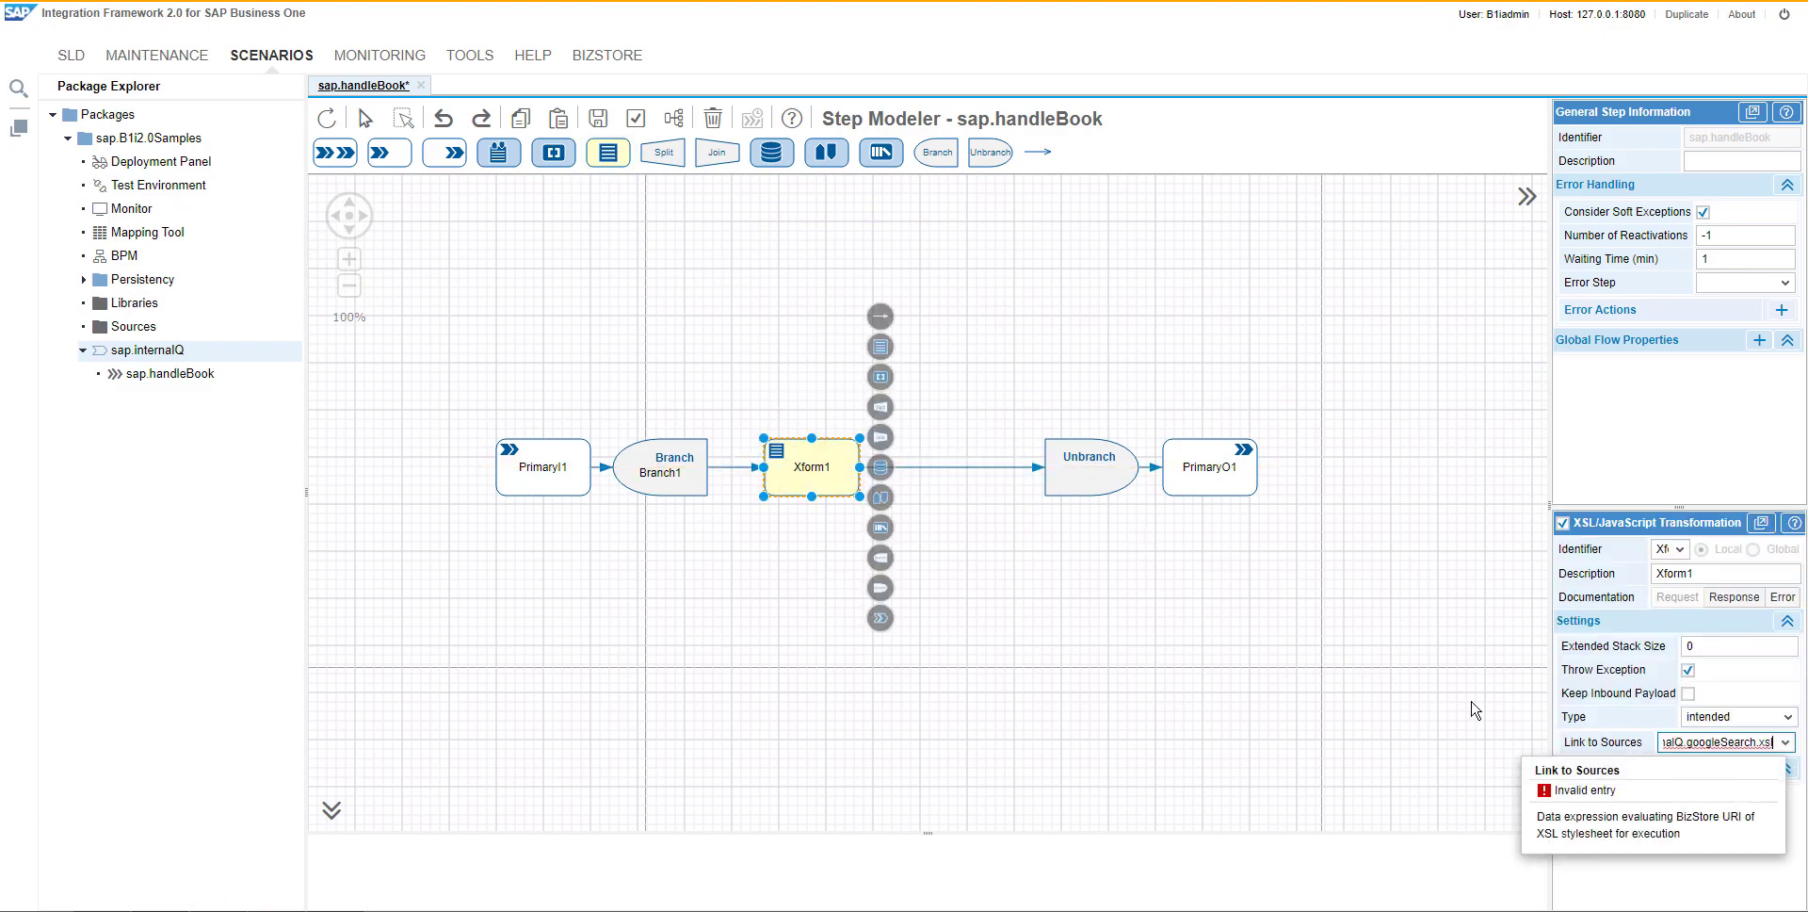
- Open Xform1's stylesheet, replace the "your coding" placeholder with the code building myQuery from U_ISBN and ItemCode, and save it
right_click(853, 479)
double_click(856, 484)
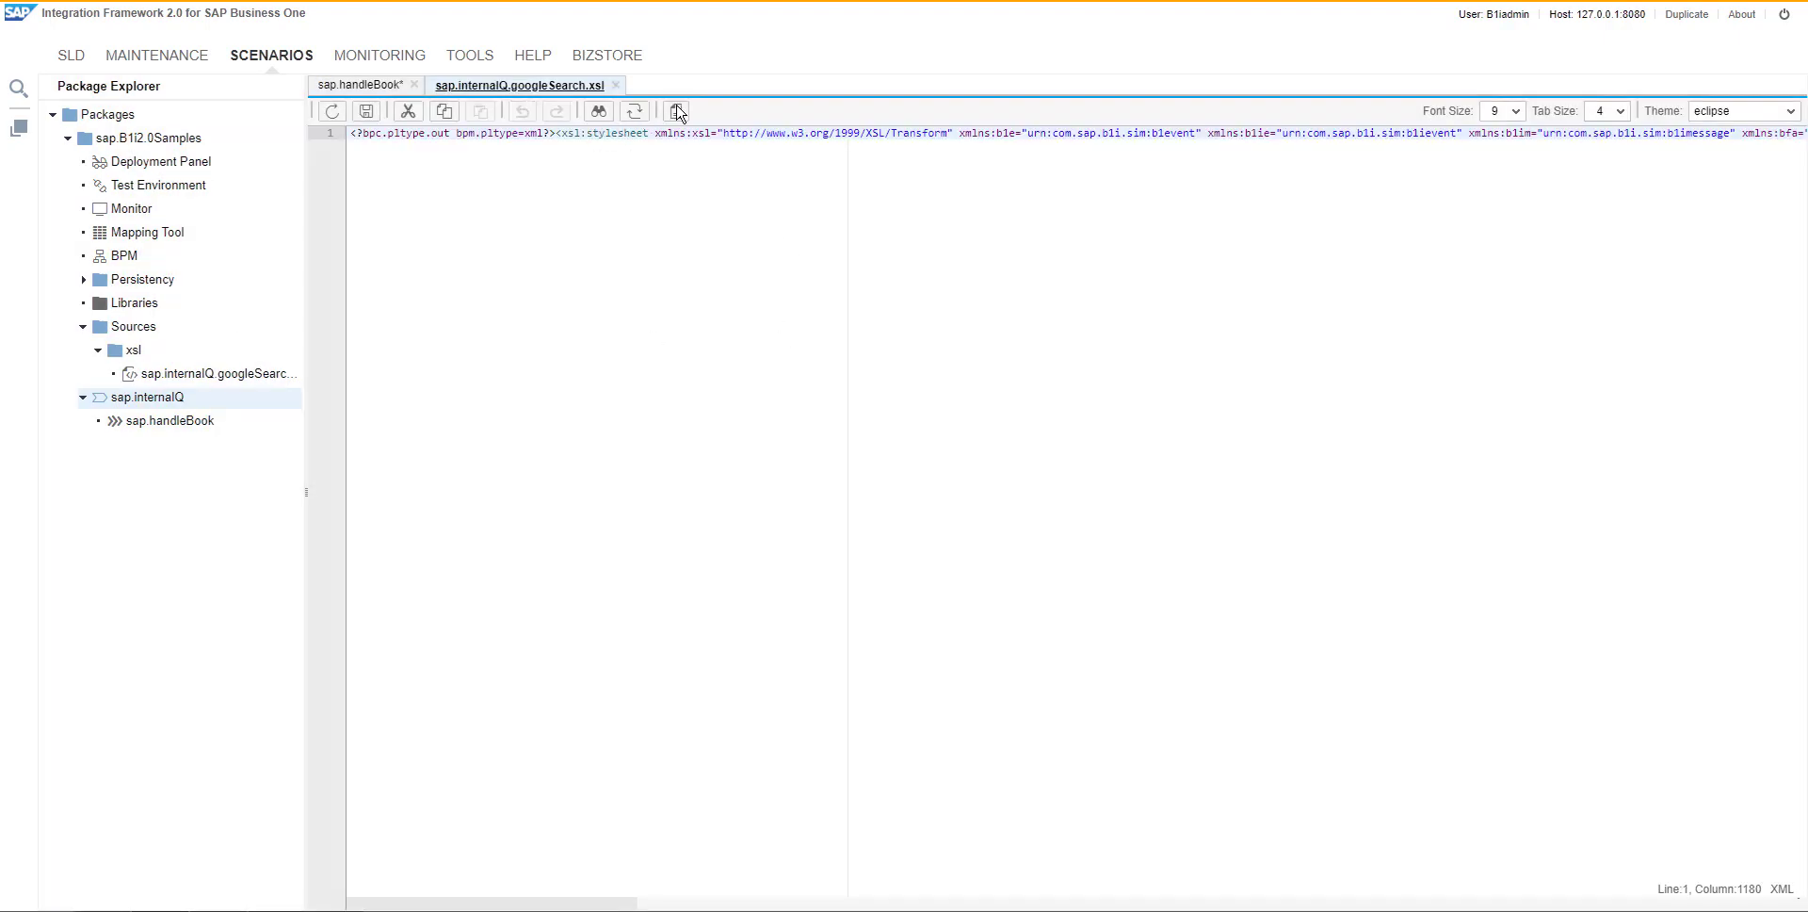
click(678, 111)
drag(570, 238, 468, 238)
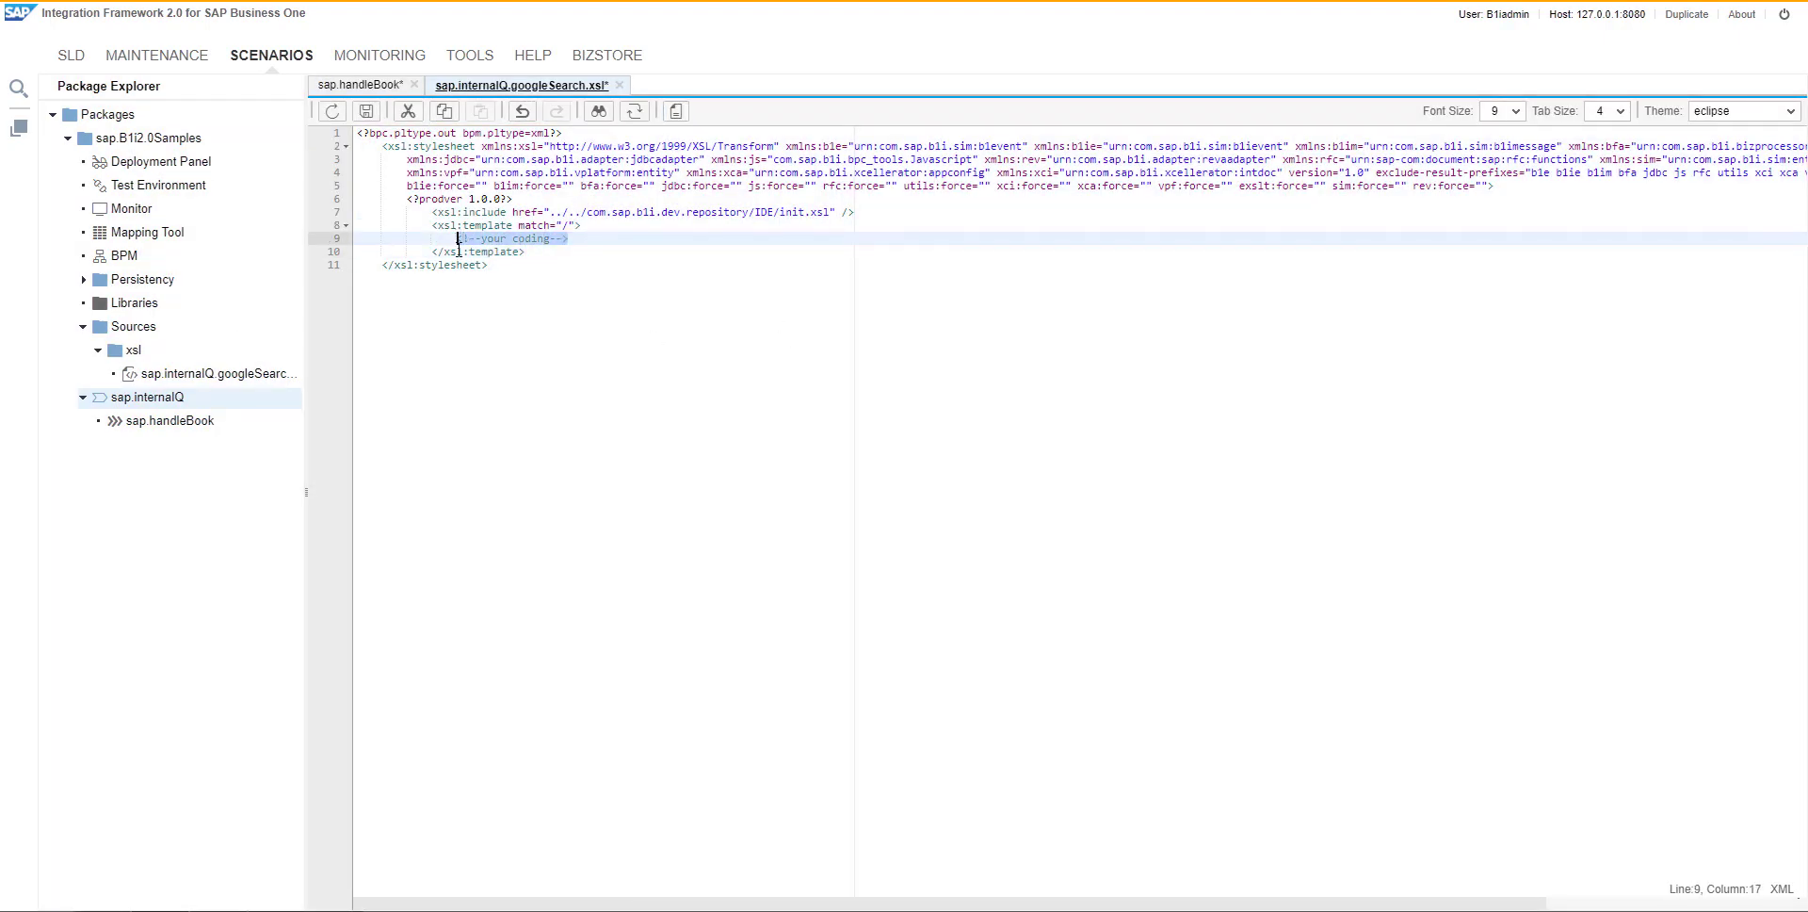
text(<xsl:variable name="isbnFull" select="/vpf:Msg/vpf:Body/vpf:Payload[./@Role='S']/bfa:io/bfa:object/bfa:string[./@name='U_ISBN']"/> <xsl:variable name="isbn13" select="translate($isbnFull, '-', '')"/> <B1> <myQuery>q=<xsl:value-of select="$isbn13"/> </myQuery> <ItemCode> <xsl:value-of select="/vpf:Msg/vpf:Body/vpf:Payload[./@Role='S']/bfa:io/bfa:object/bfa:string[./@name='ItemCode']"/> </ItemCode> </B1>)
click(366, 111)
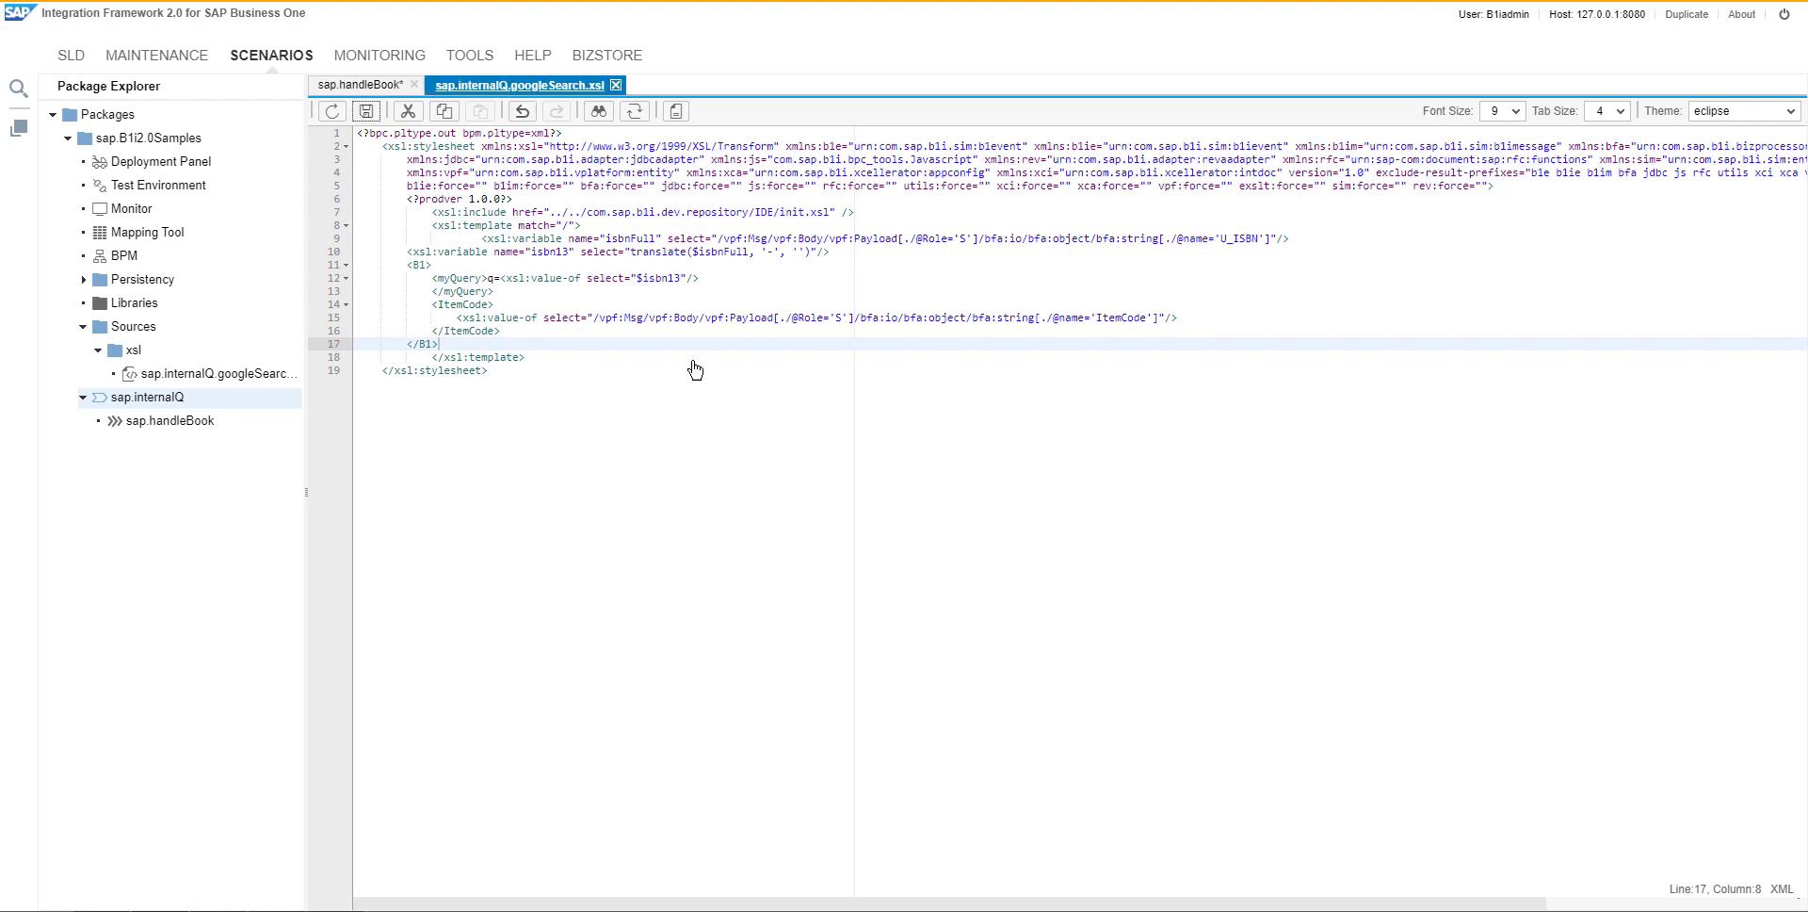
- Add an adapter call after Xform1 with the identifier googleSearch and the adapter type HTTA
drag(832, 162, 944, 458)
double_click(953, 462)
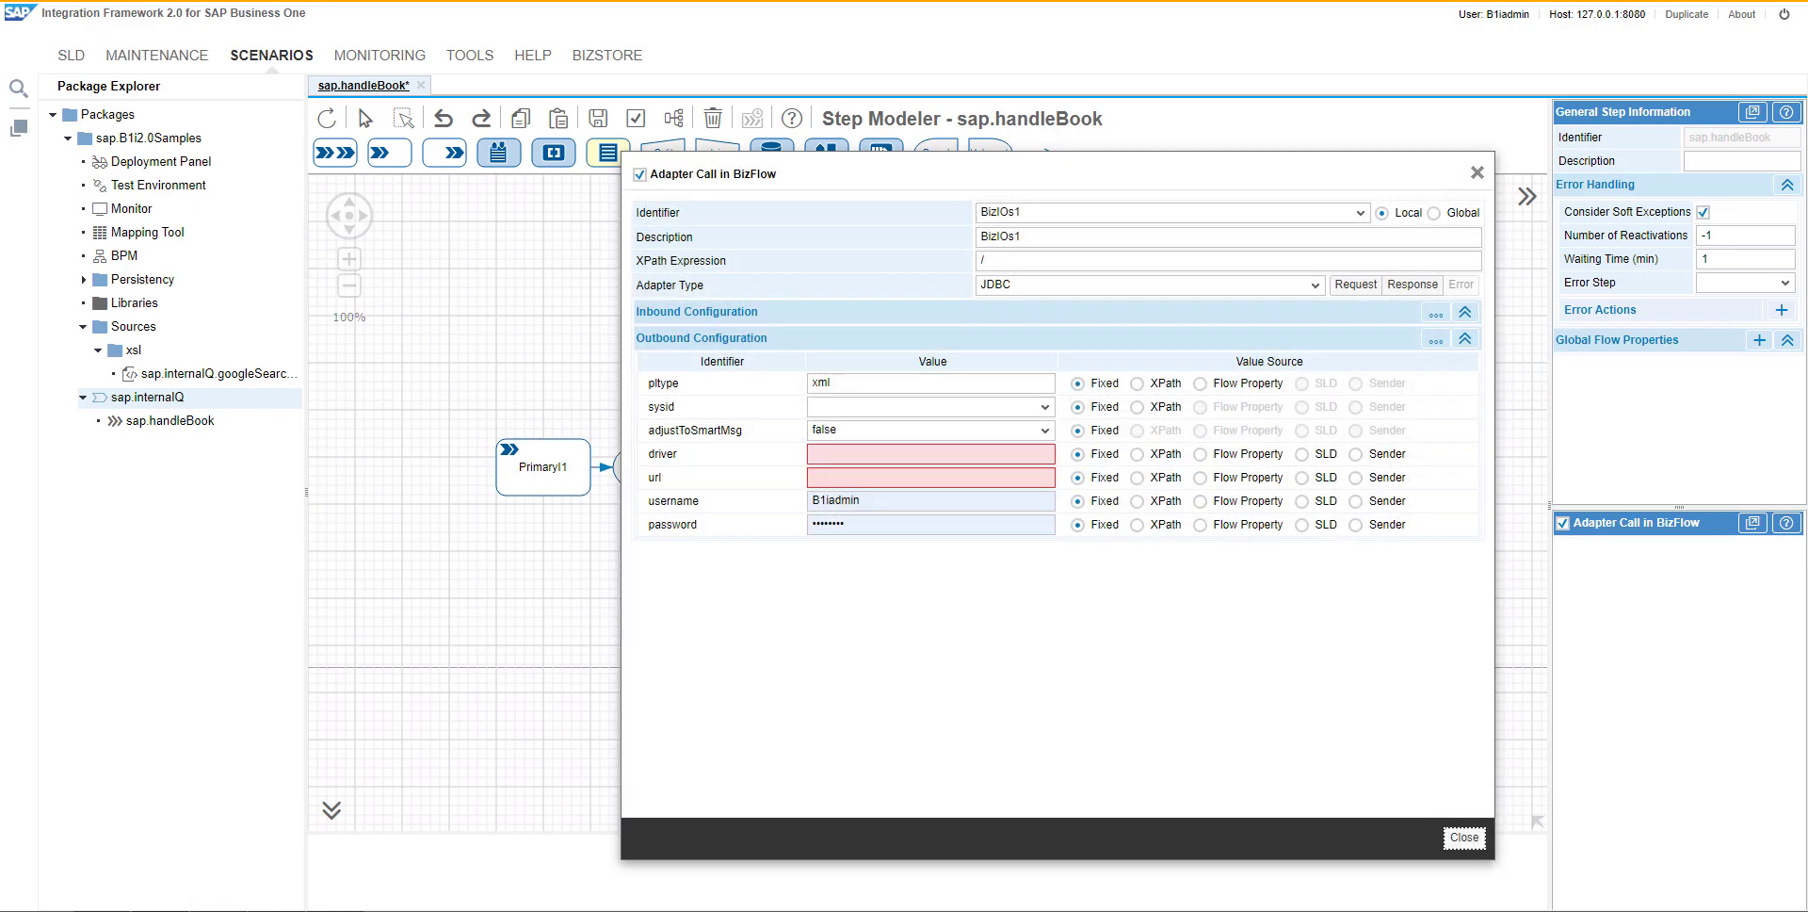
drag(1073, 215, 871, 208)
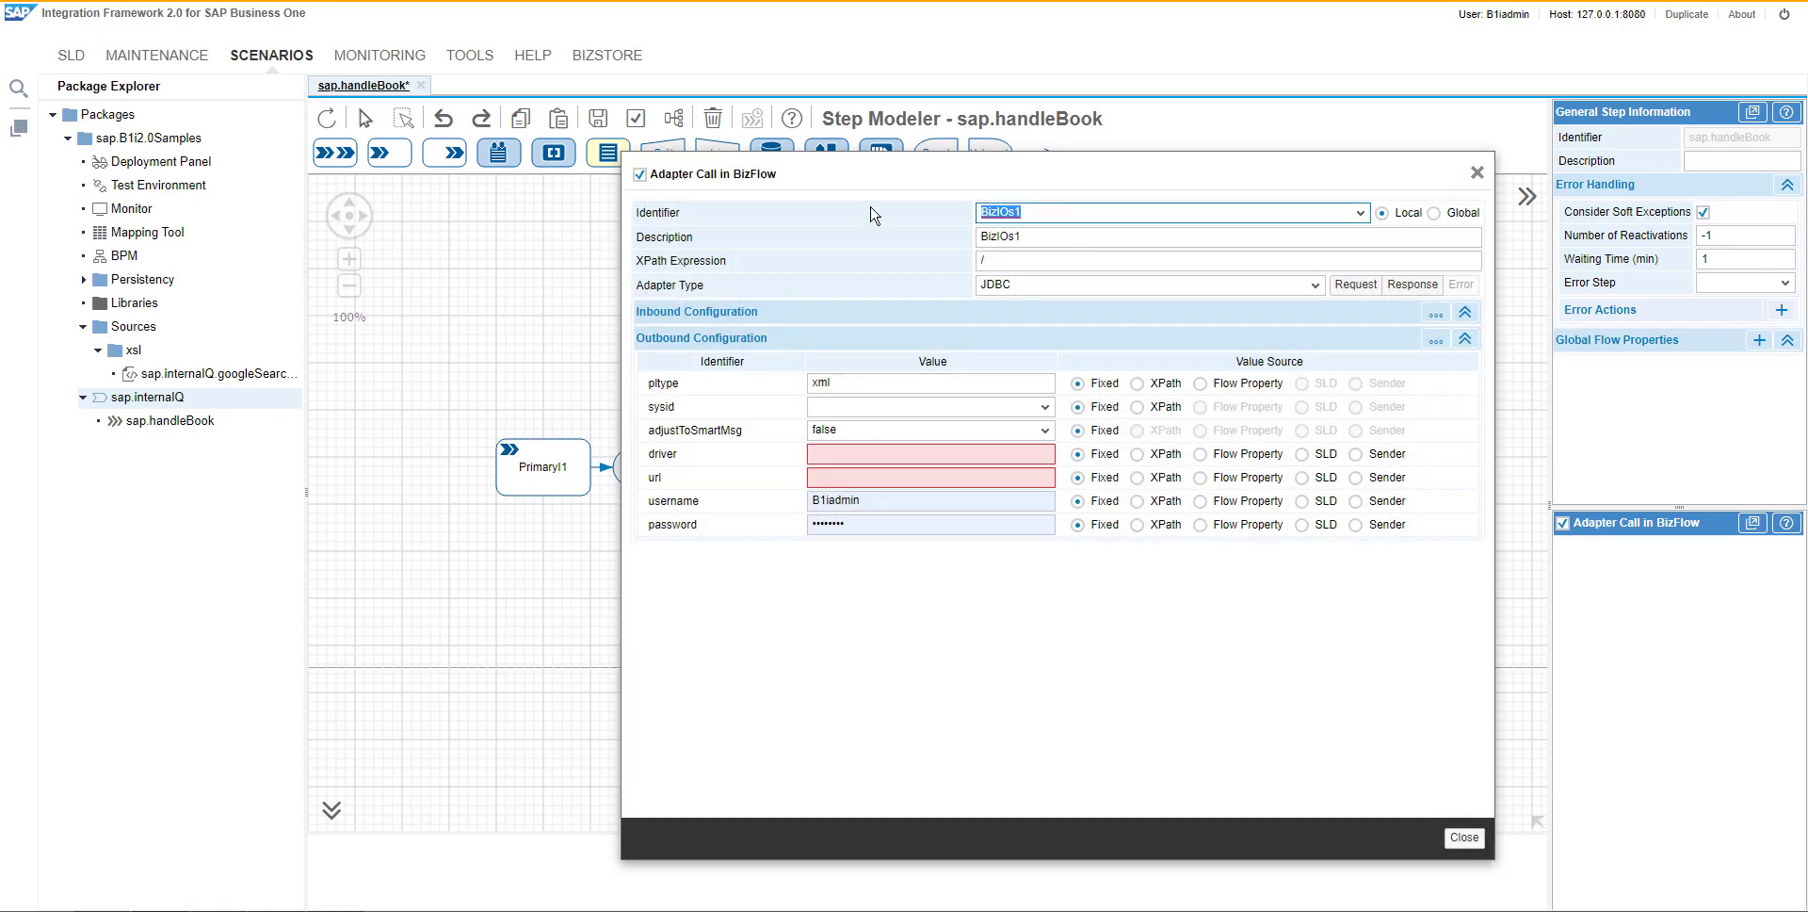
text(googleSearch)
click(1317, 287)
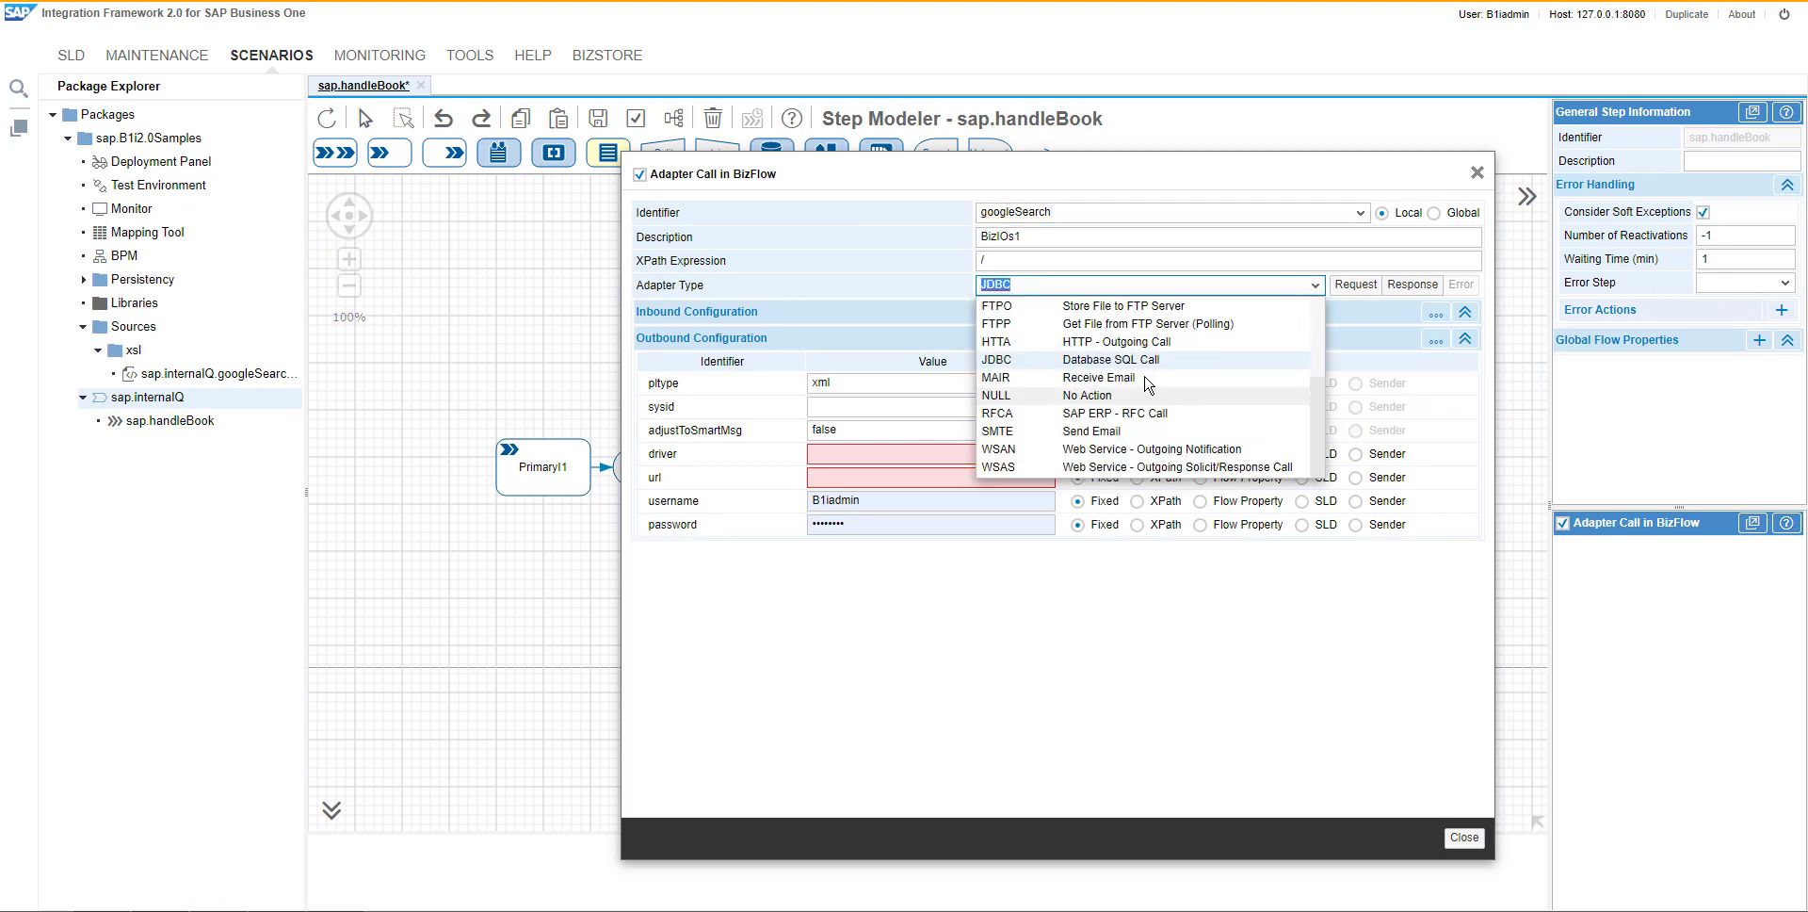
click(1112, 349)
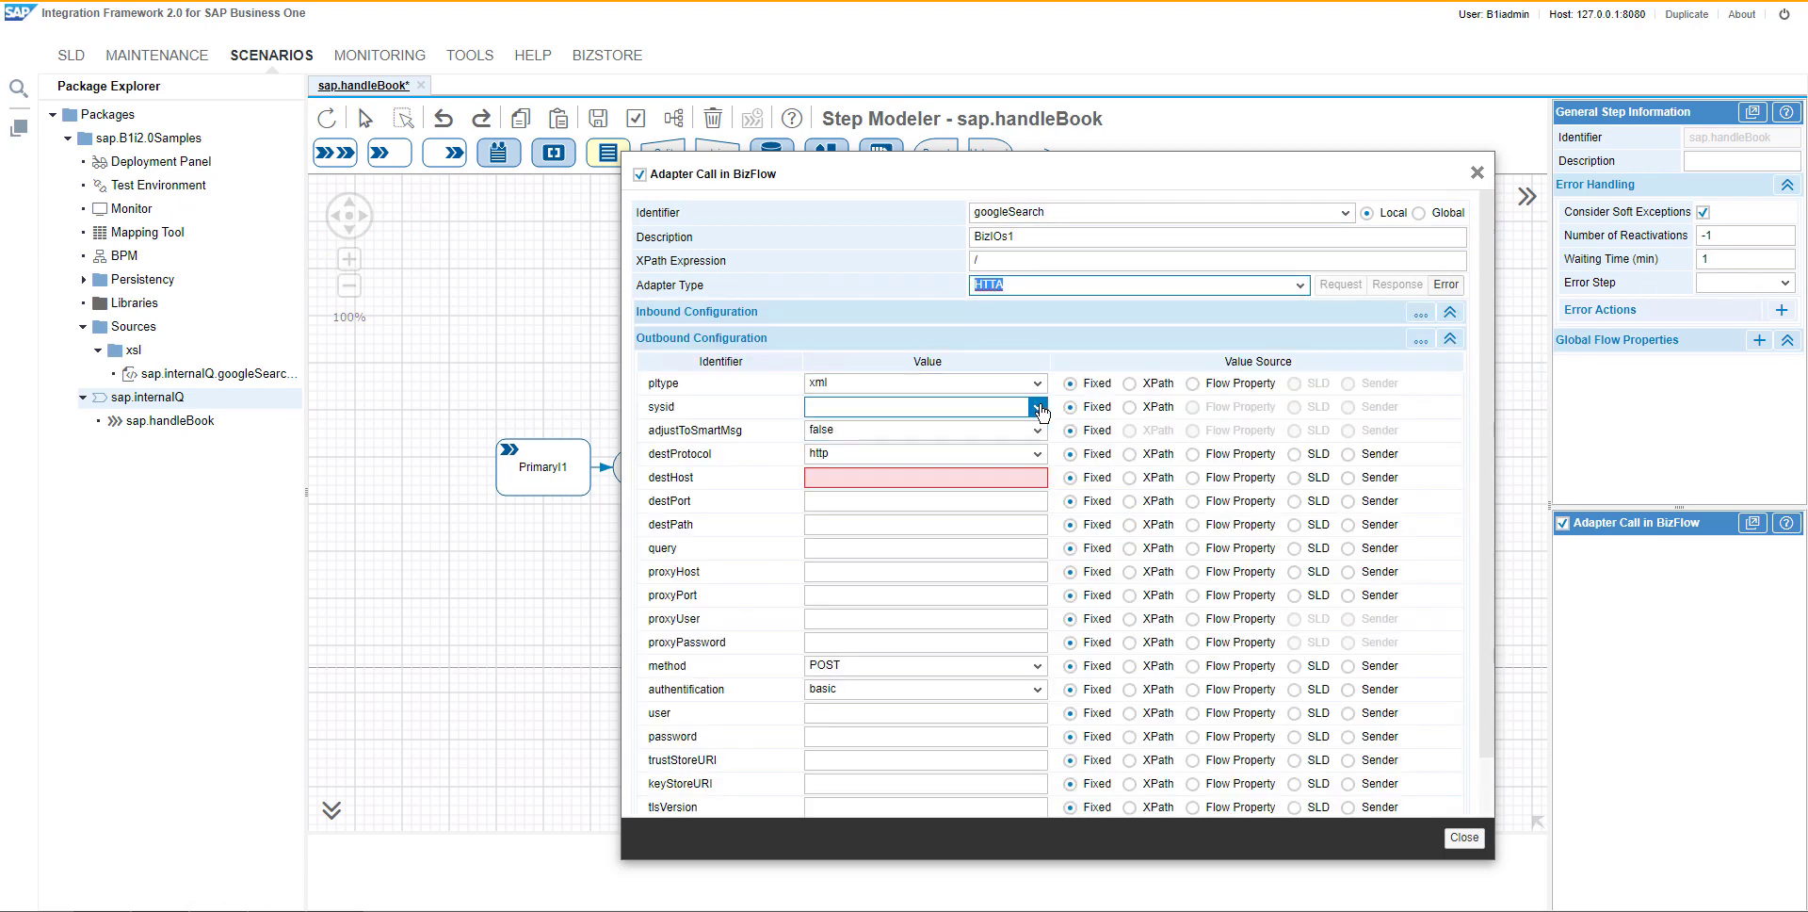
click(1036, 406)
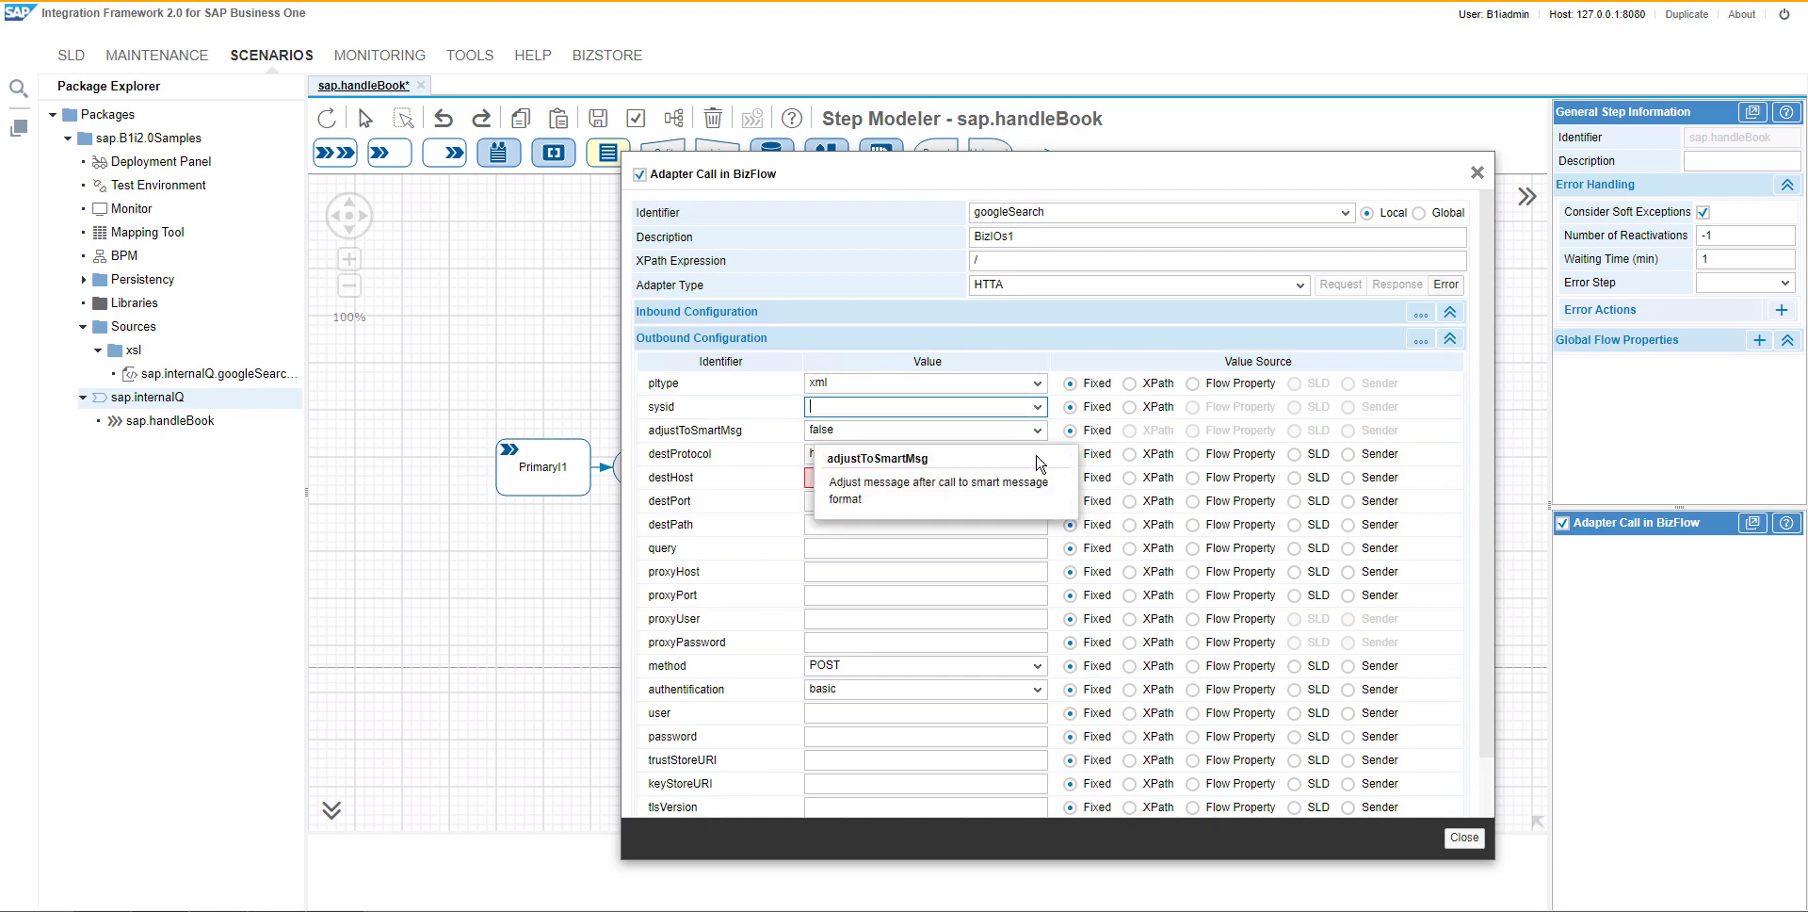
click(1039, 460)
click(1037, 453)
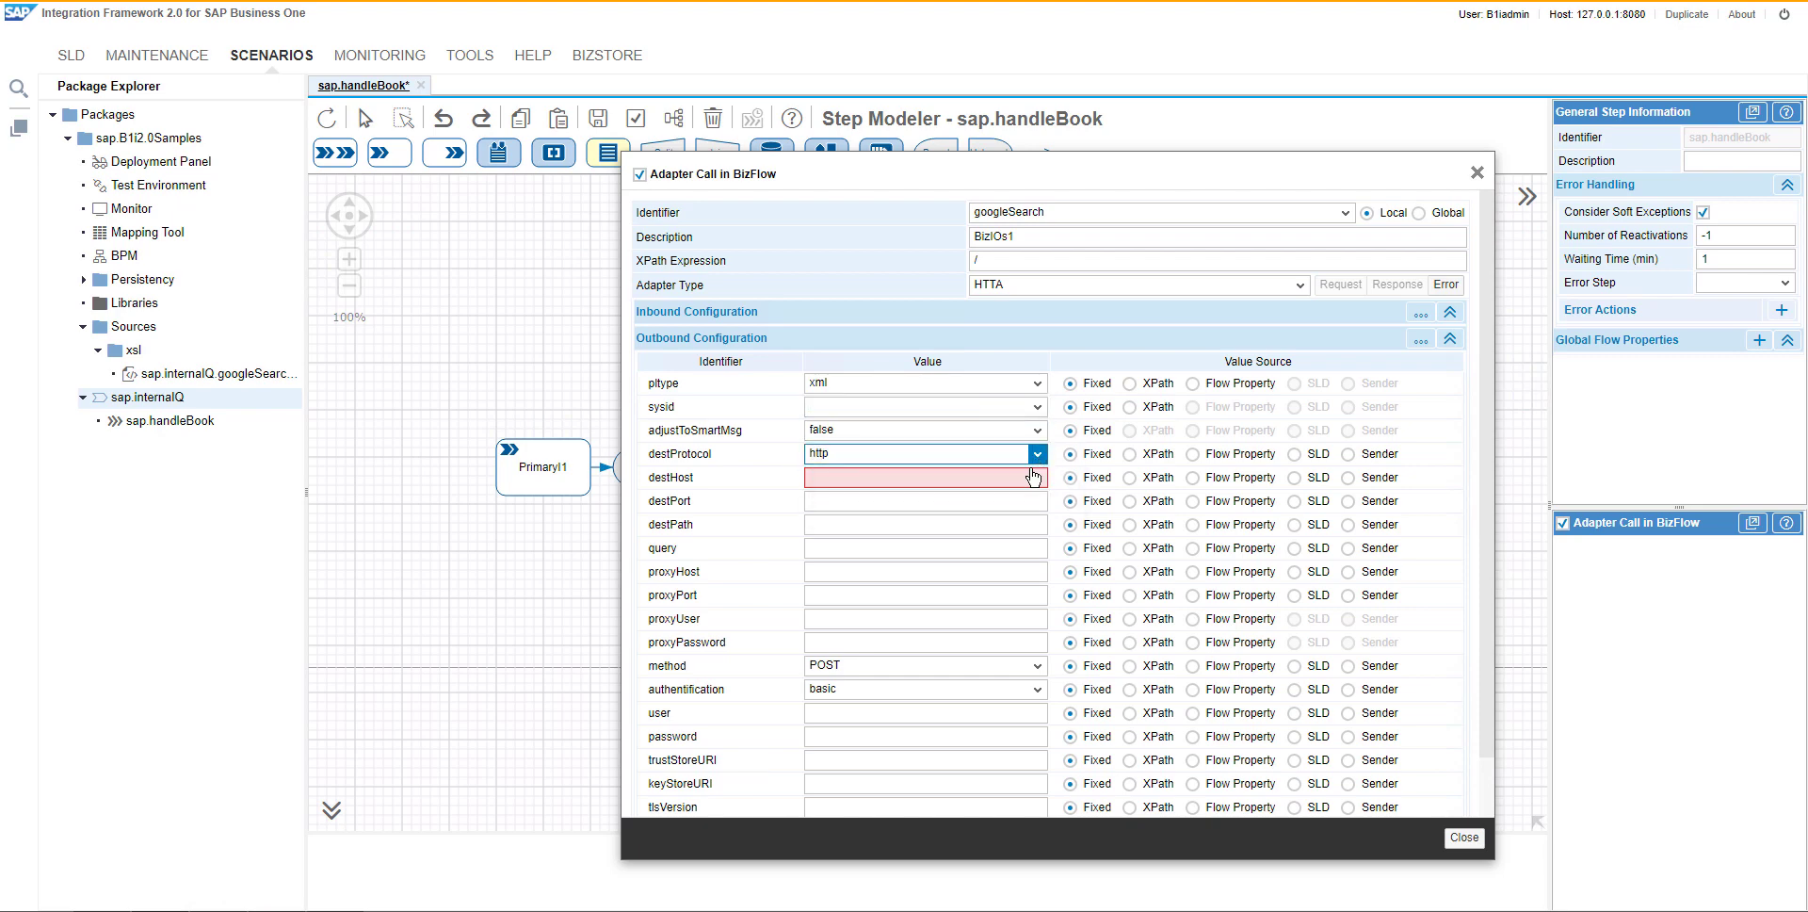
click(892, 497)
click(869, 484)
text(www.googleapis.com)
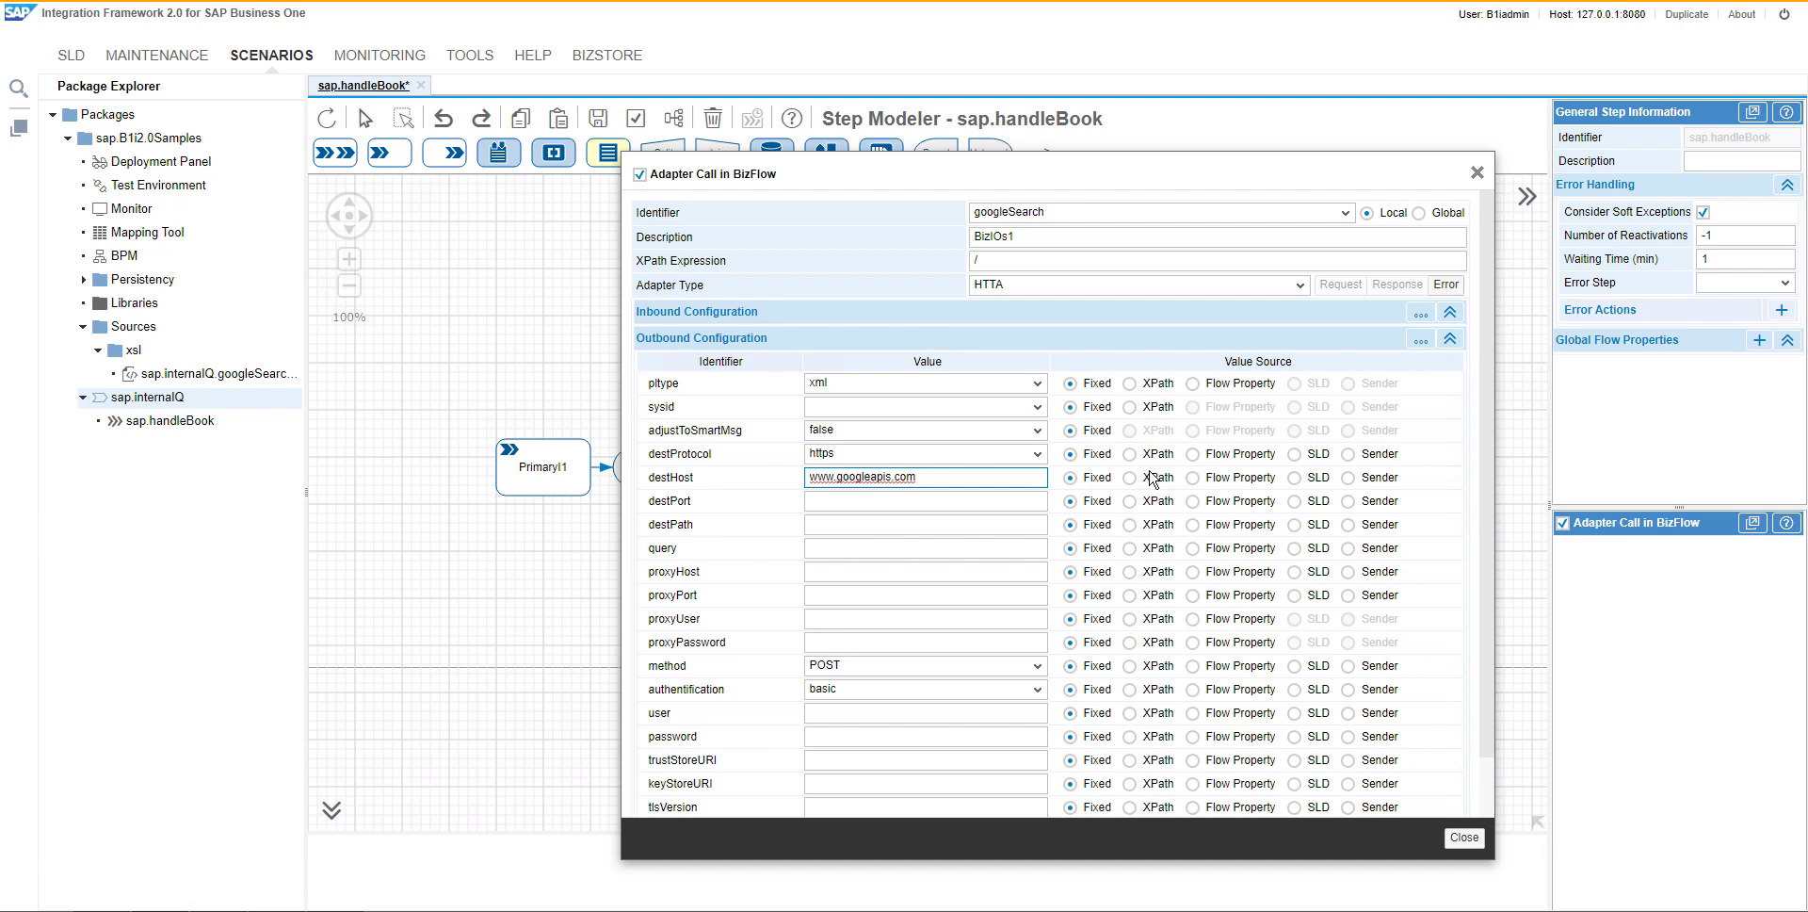
click(866, 528)
text(/books/v1/volumes)
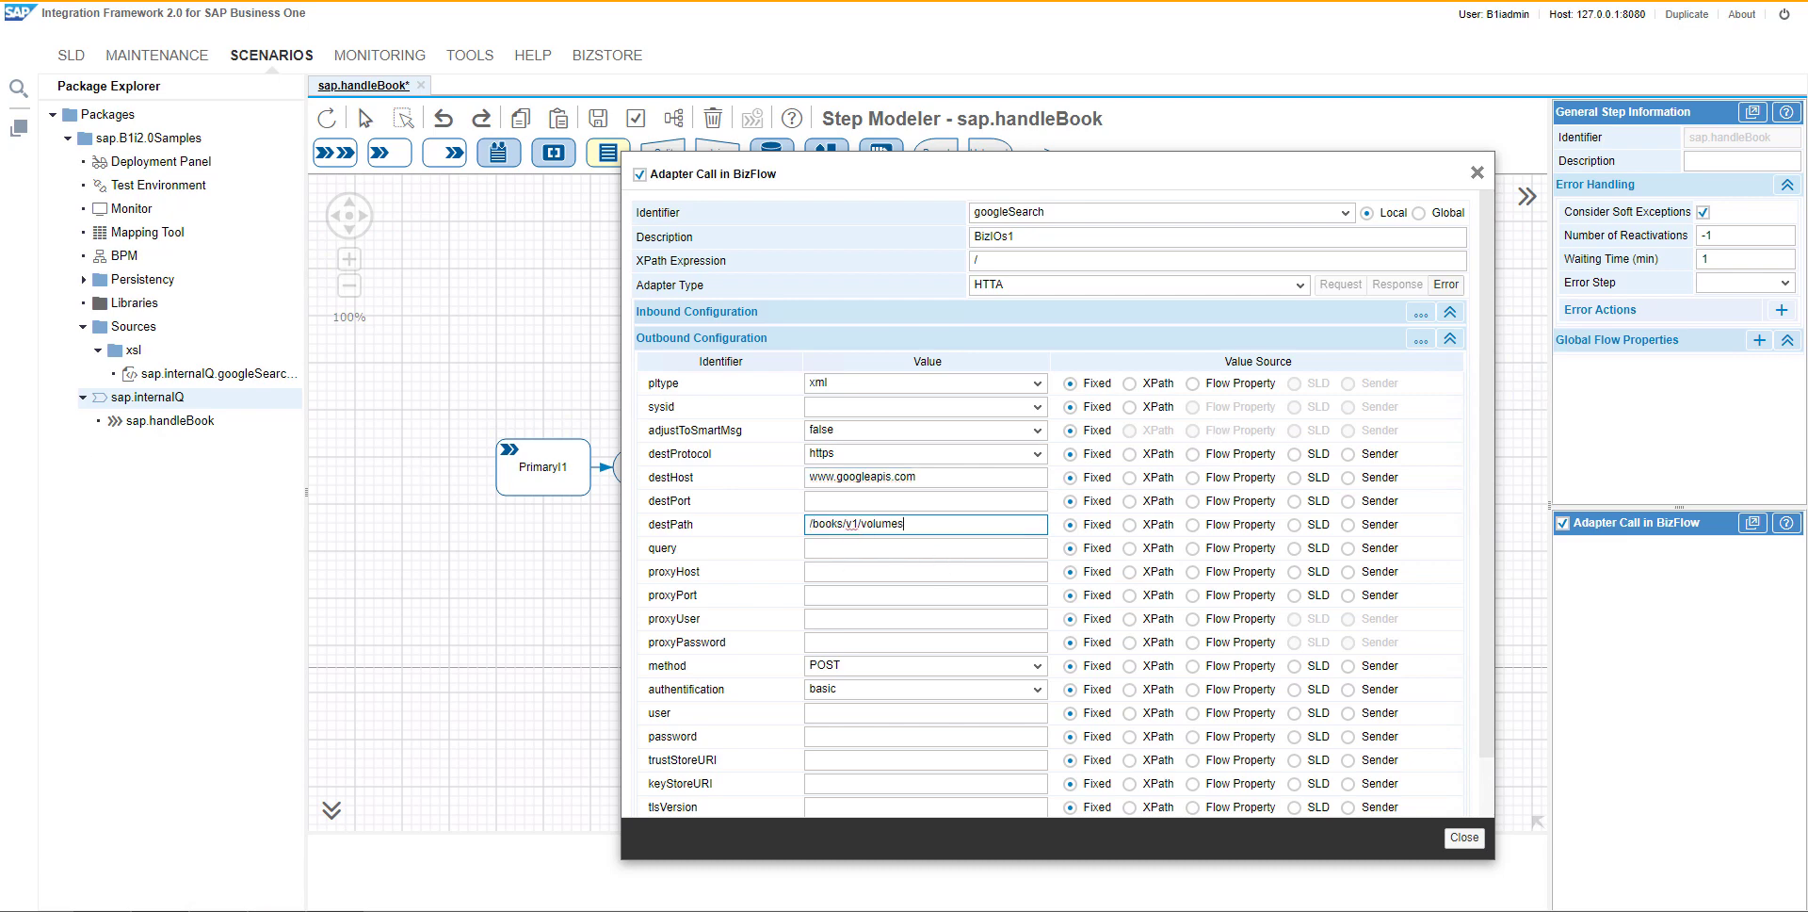
- Set the call's query to /B1/myQuery with XPath as its value source
click(882, 547)
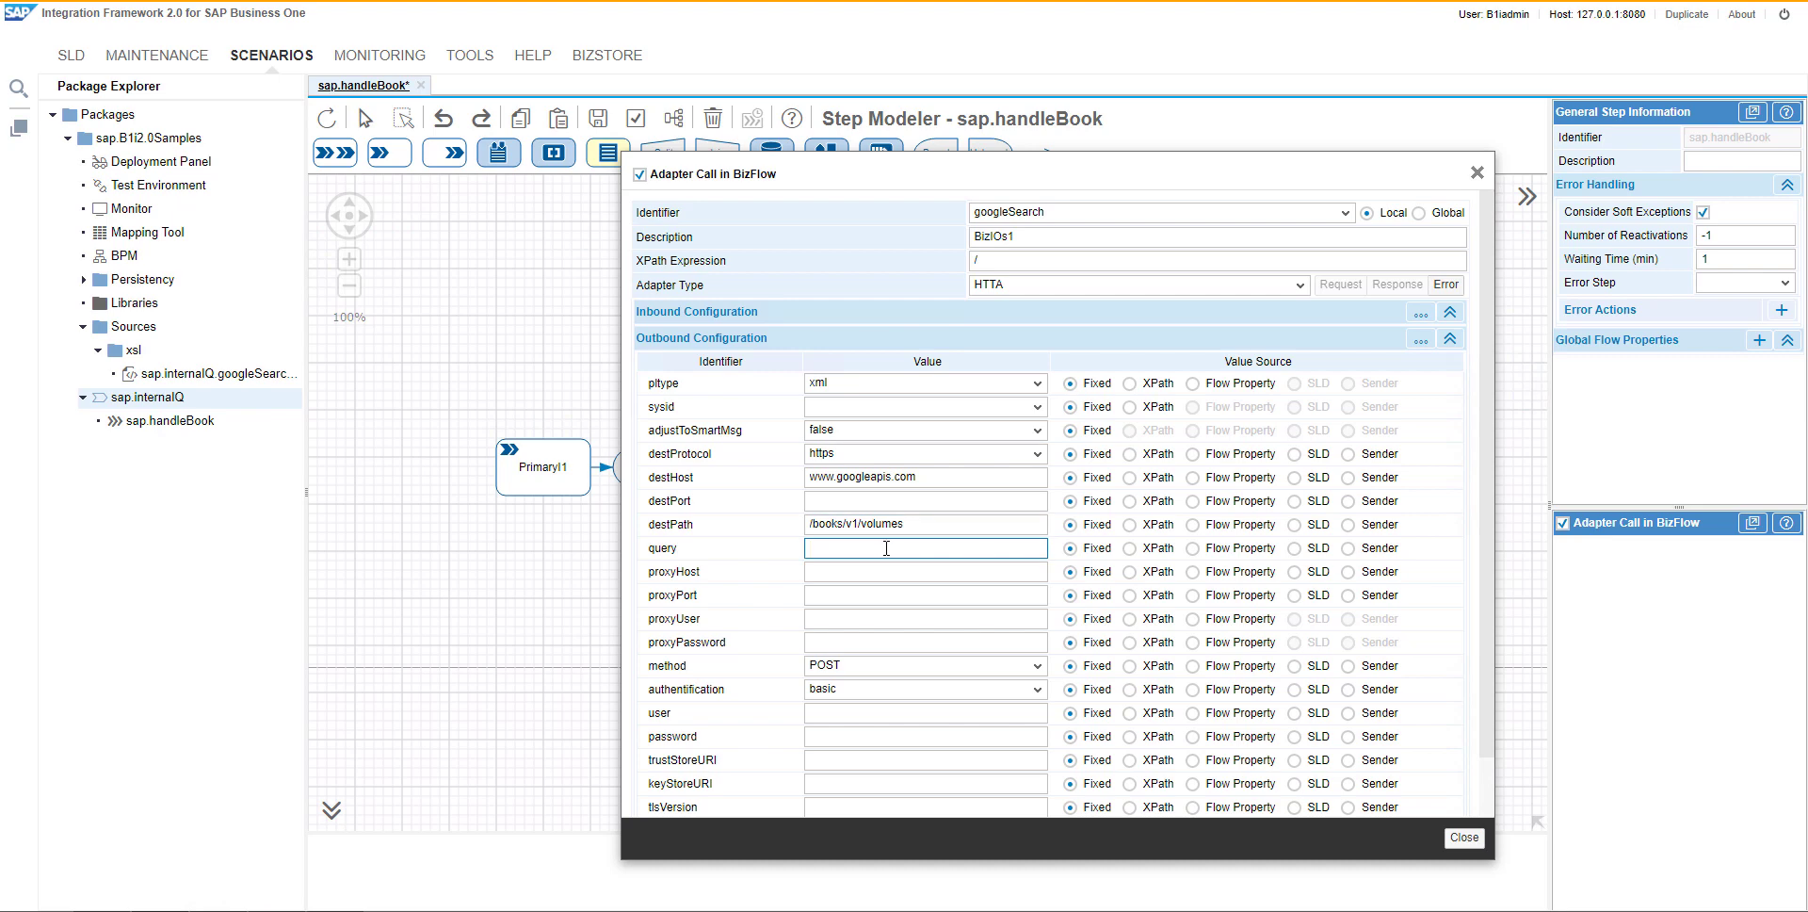
text(/B1/myQuery)
click(1130, 548)
- Set the call's method to GET and its authentification to none, and close the adapter configuration
click(1037, 665)
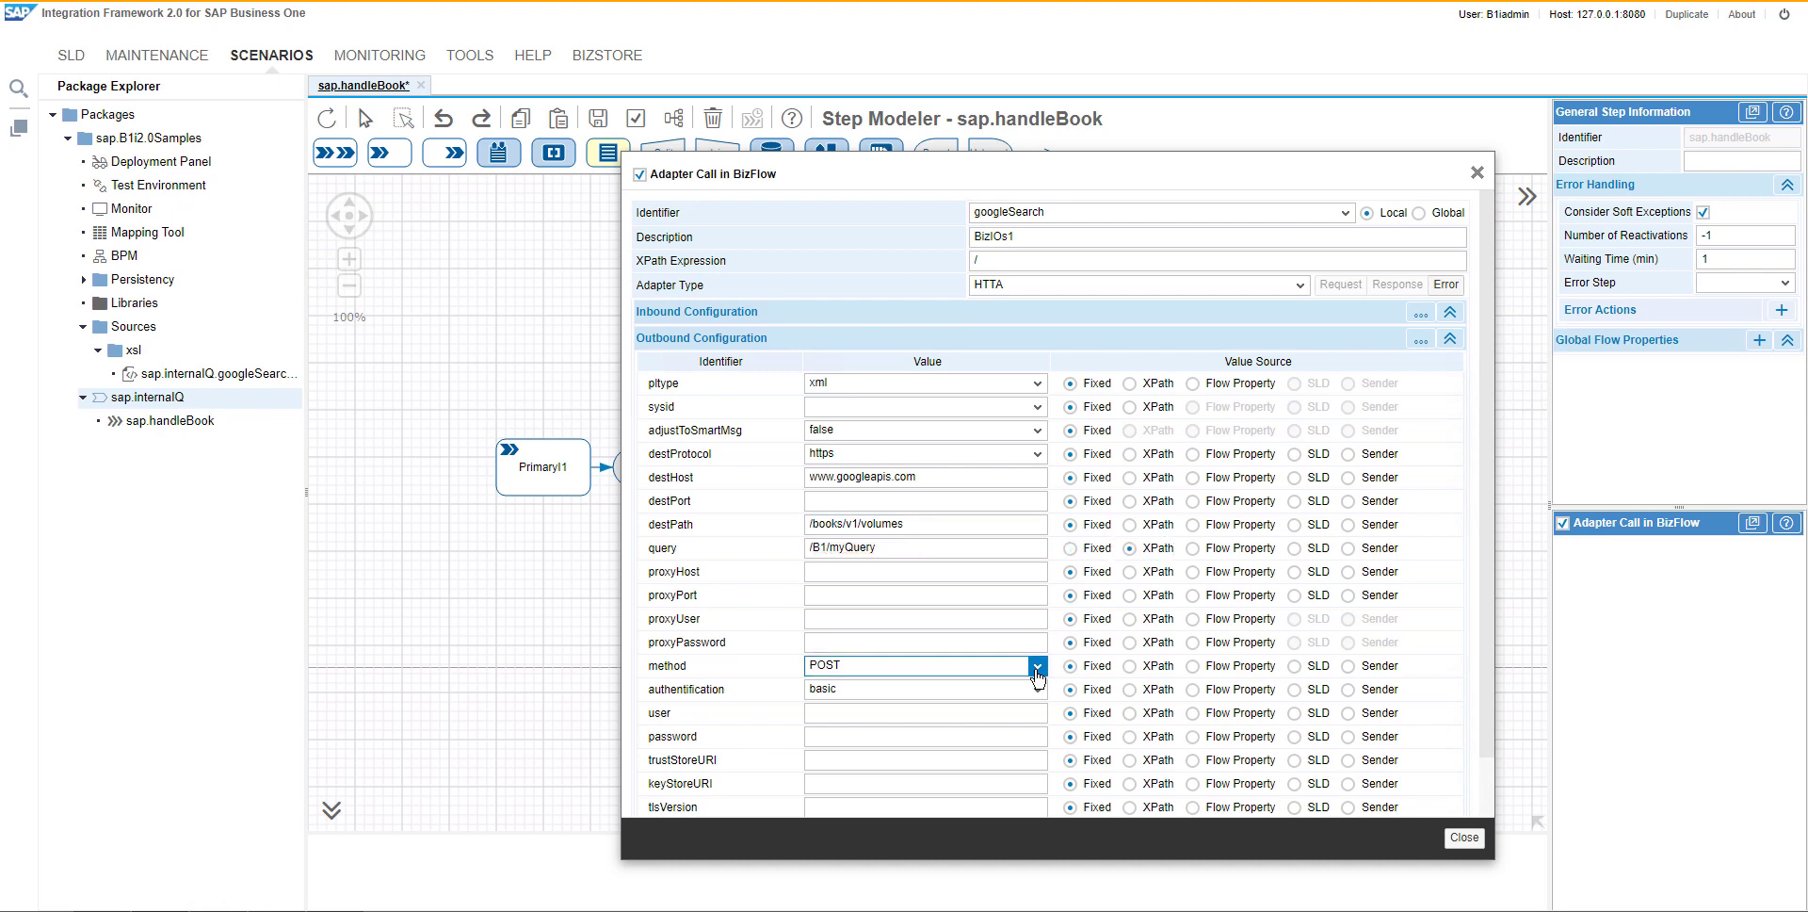
click(942, 709)
click(1038, 692)
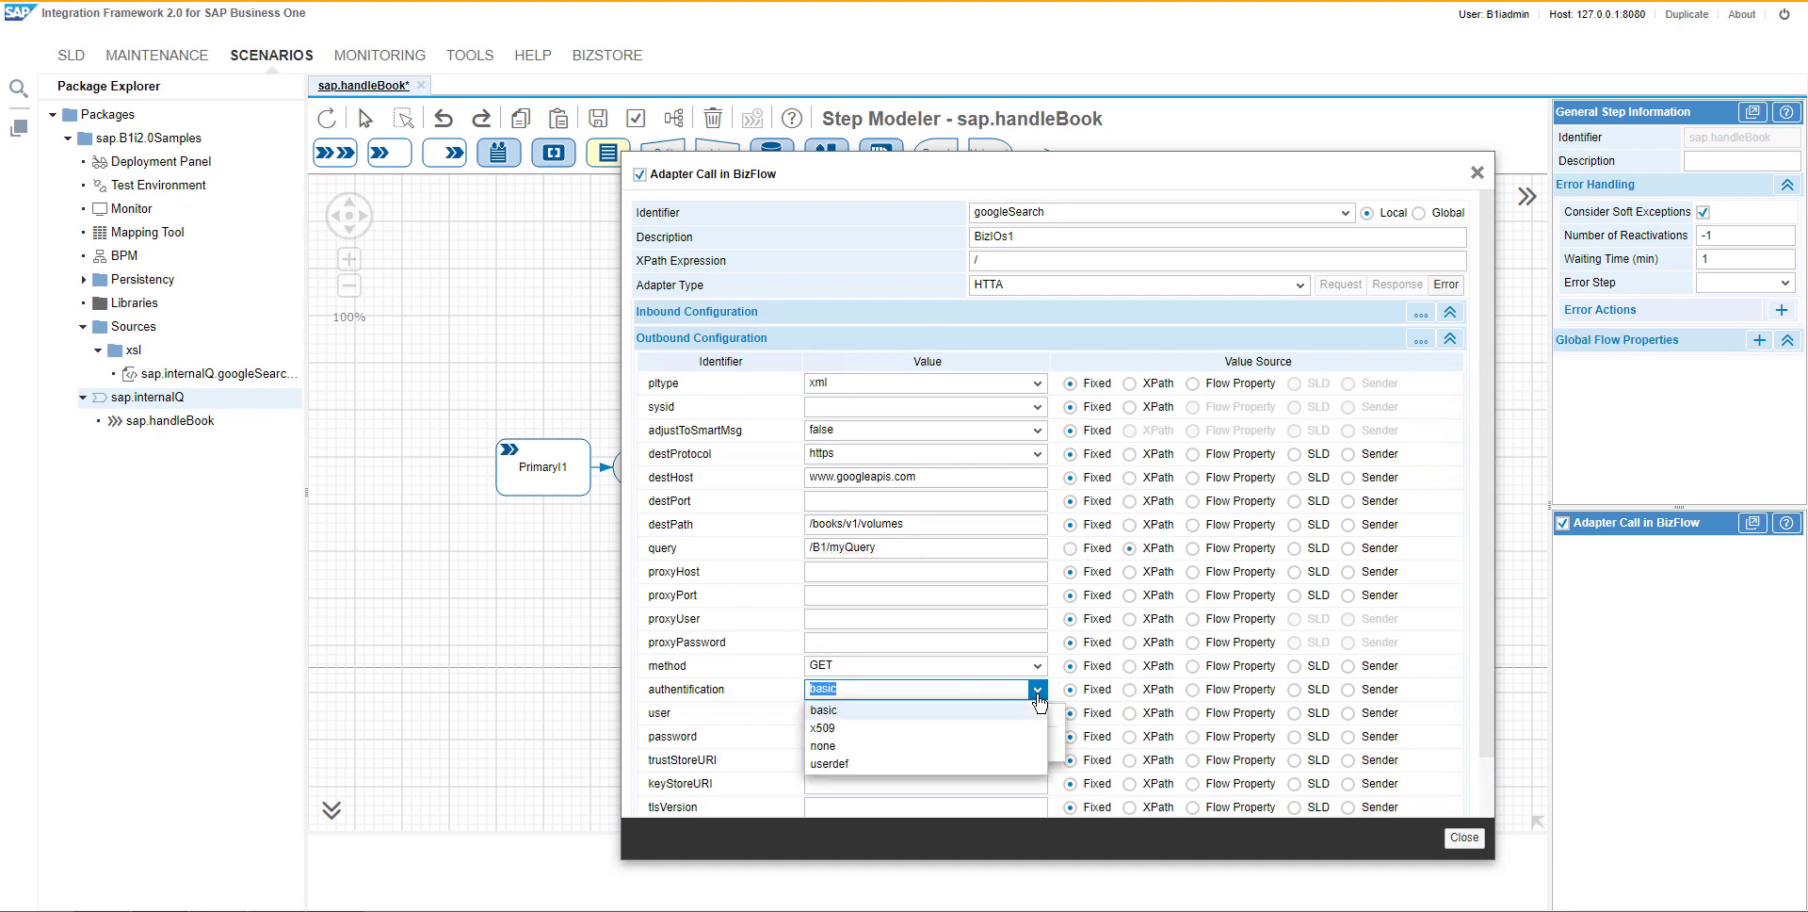
click(818, 743)
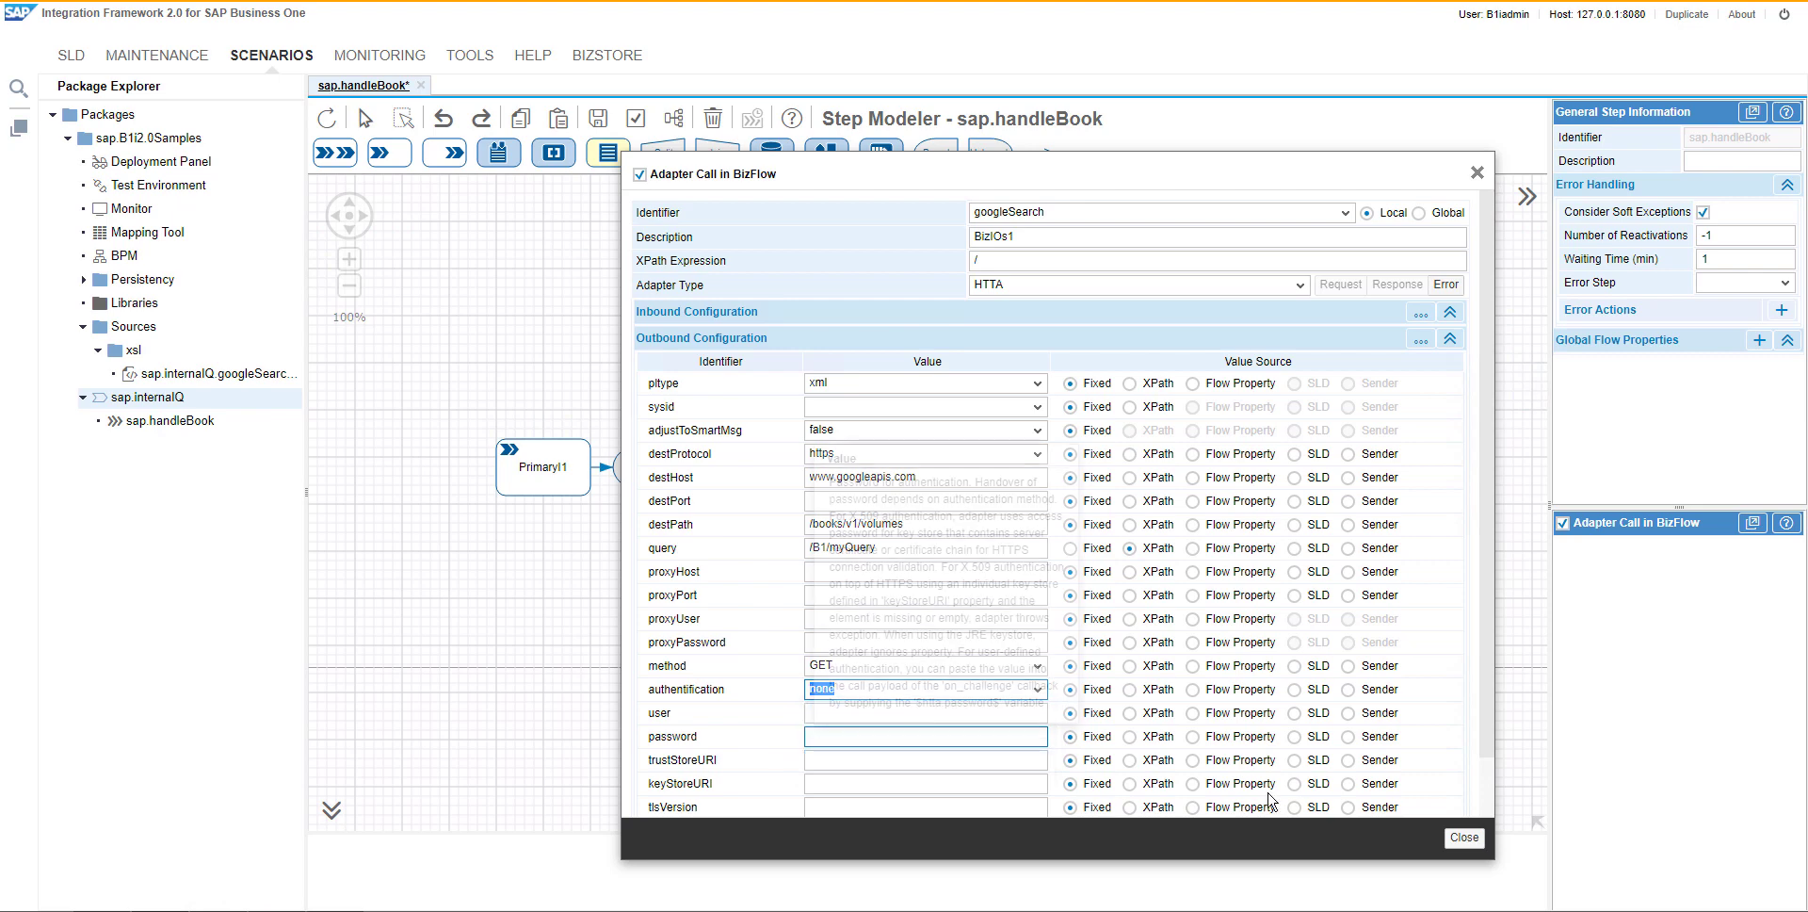
click(1465, 840)
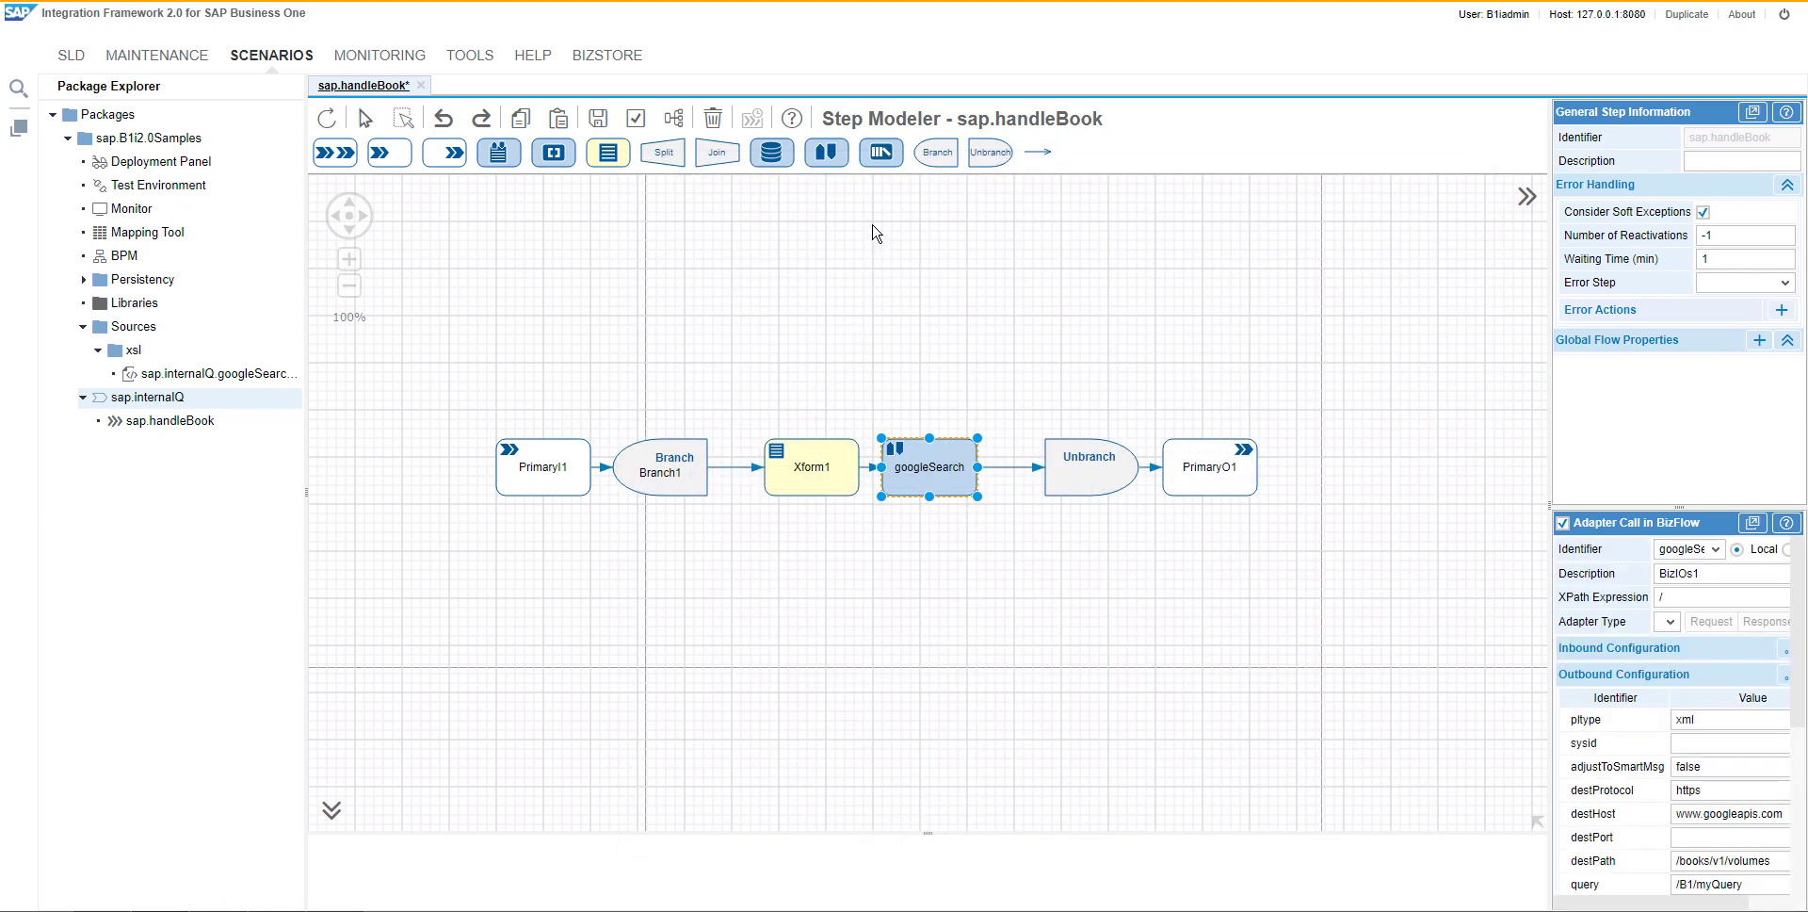
- Insert a second XSL transformation between googleSearch and Unbranch and link it to sap.internalQ.put2Q.xsl
drag(606, 160, 1017, 480)
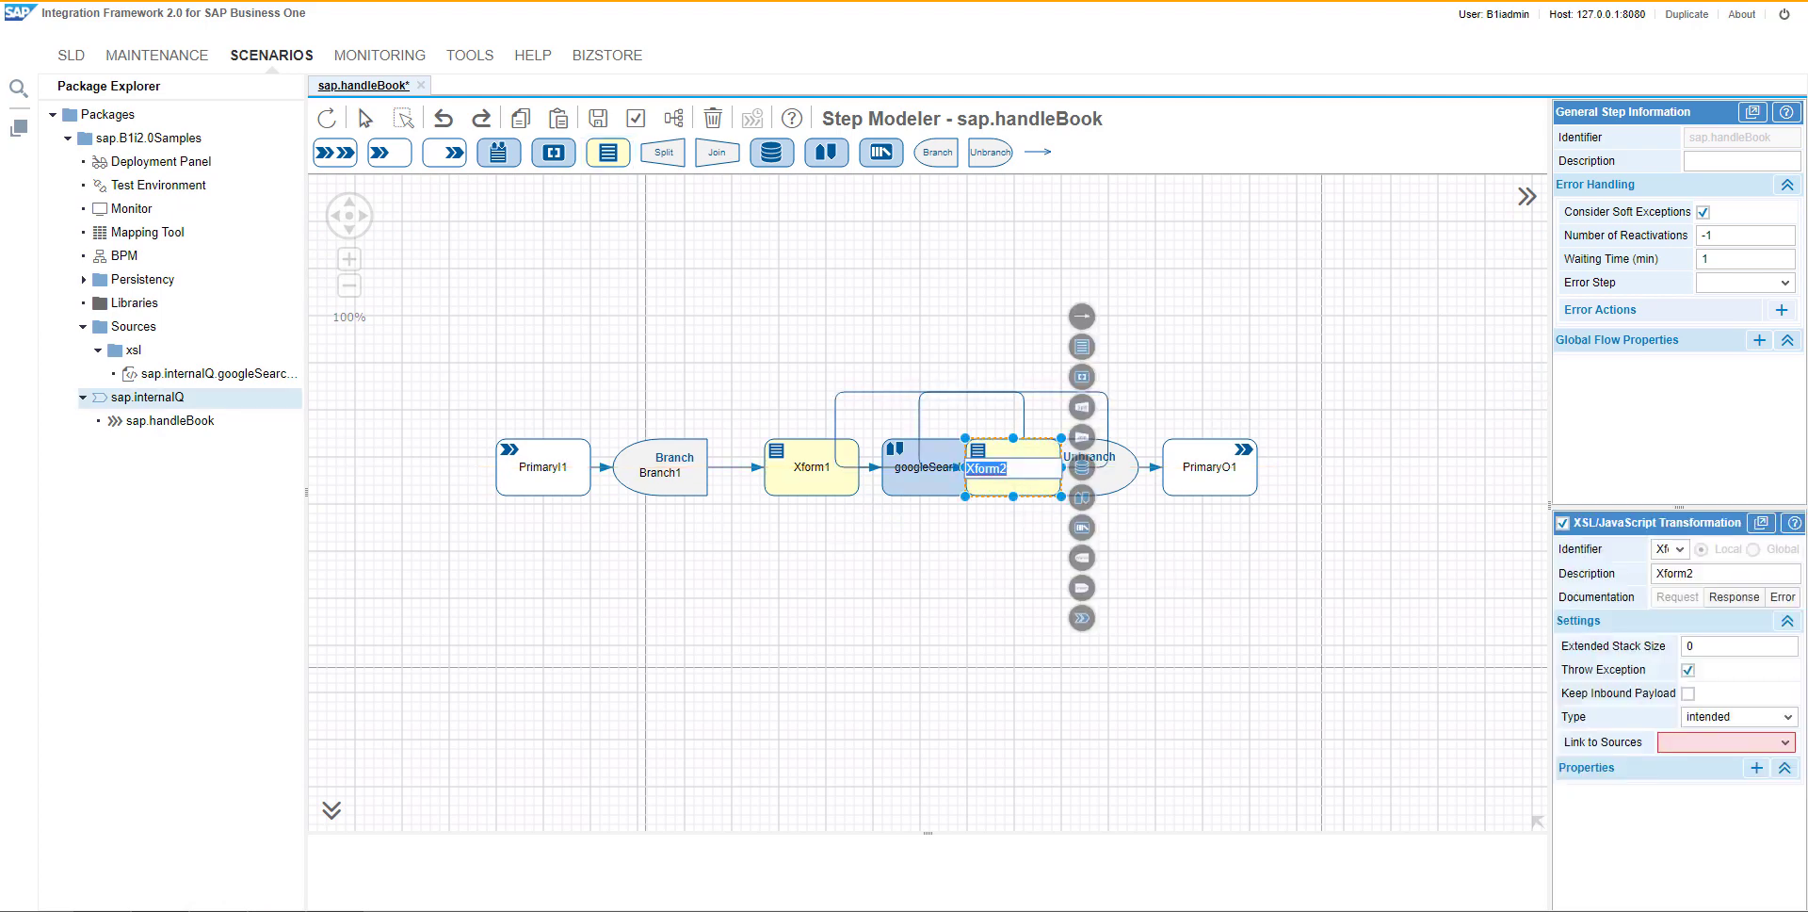
click(1734, 752)
click(1620, 816)
- Format sap.internalQ.put2Q.xsl, replace its "your coding" placeholder with the Books mapping code, then save and close the file
double_click(1049, 494)
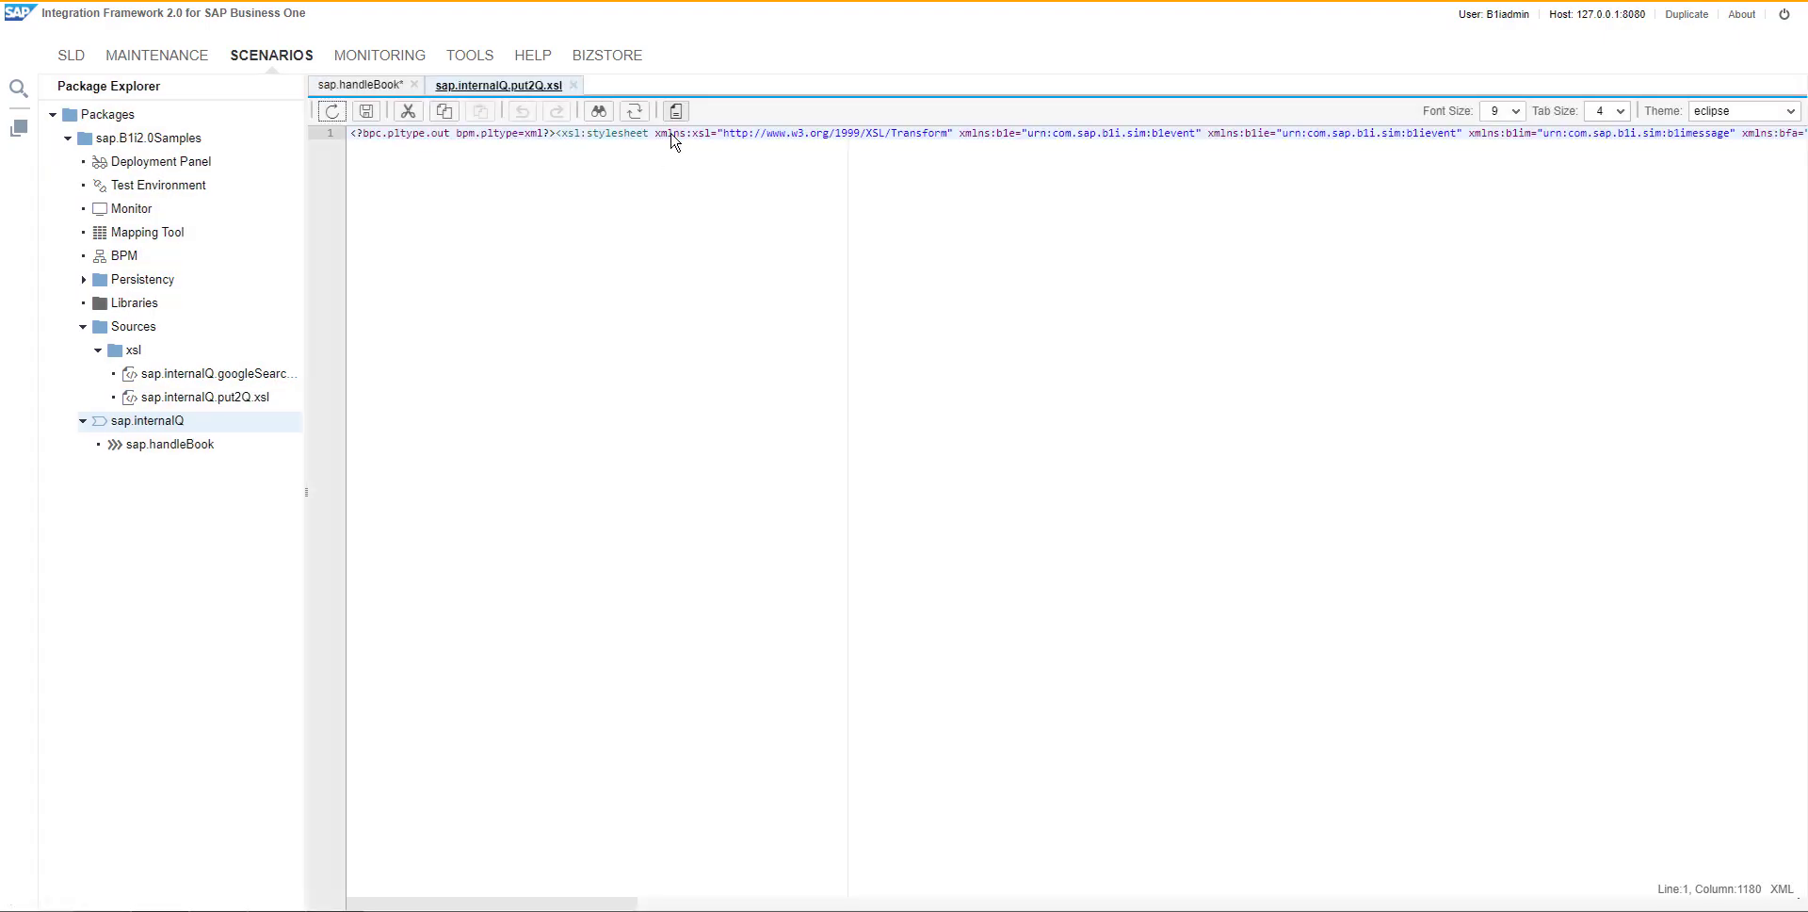
click(675, 111)
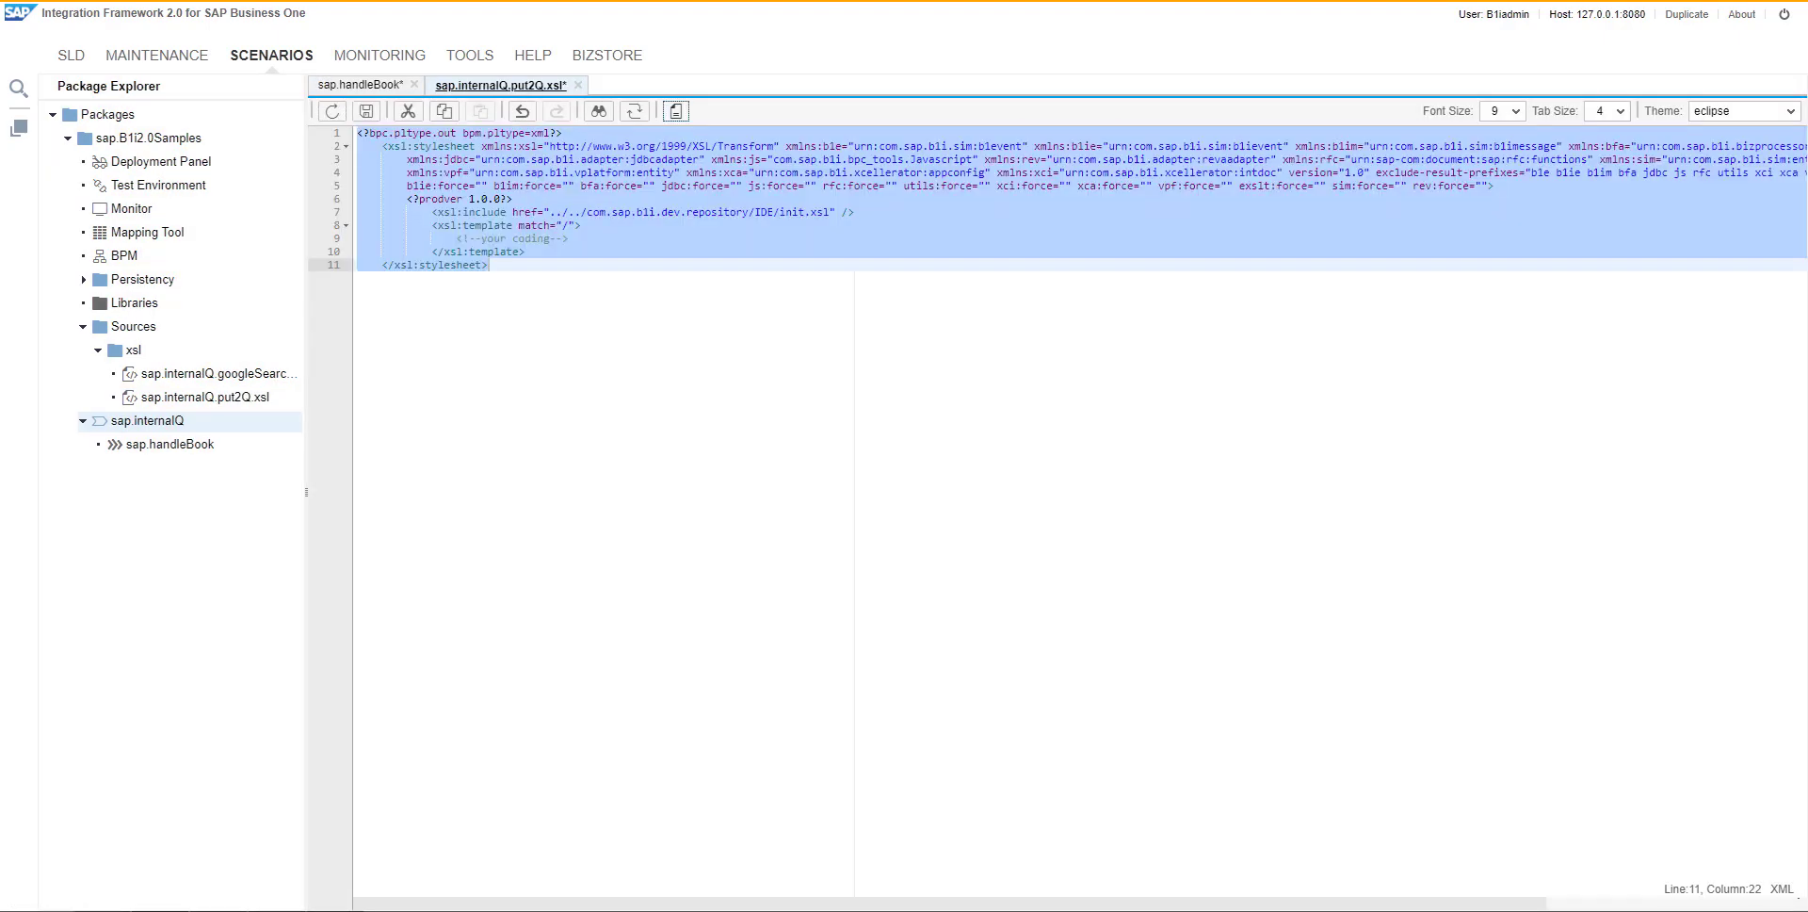
drag(569, 238, 470, 237)
text(<Books> 			<xsl:variable name="bookISBNtemp" select="/bfa:call/bfa:in_doc/B1/myQuery"/> 			<xsl:variable name="bookISBN" select="translate($bookISBNtemp, 'q=','')"/> 			<xsl:for-each select="/bfa:call/bfa:outbound/bfa:payload/bfa:io/bfa:object/bfa:array/bfa:object"> 				<xsl:variable name="webISBN" select="./bfa:object[./@name='volumeInfo']/bfa:array[./@name='industryIdentifiers']/bfa:object[1]/bfa:string[./@name='identifier']"/> 				<xsl:if test="$bookISBN=$webISBN"> 					<Book> 						<ItemCode> 							<xsl:value-of select="/bfa:call/bfa:in_doc/B1/ItemCode"/> 						</ItemCode> 						<ISBN_13> 							<xsl:value-of select="./bfa:object[./@name='volumeInfo']/bfa:array[./@name='industryIdentifiers']/bfa:object[1]/bfa:string[./@name='identifier']"/> 						</ISBN_13> 						<title> 							<xsl:value-of select="./bfa:object[./@name='volumeInfo']/bfa:string[./@name='title']"/> 						</title> 						<author> 							<xsl:value-of select="./bfa:object[./@name='volumeInfo']/bfa:array[./@name='authors']/bfa:string[1]"/> 						</author> 						<publishedDate> 							<xsl:value-of select="./bfa:object[./@name='volumeInfo']/bfa:string[./@name='publishedDate']"/> 						</publishedDate> 						<pageCount> 							<xsl:value-of select="./bfa:object[./@name='volumeInfo']/bfa:number[./@name='pageCount']"/> 						</pageCount> 						<previewLink> 							<xsl:value-of select="./bfa:object[./@name='volumeInfo']/bfa:string[./@name='previewLink']"/> 						</previewLink> 					</Book> 				</xsl:if> 			</xsl:for-each> 		</Books>)
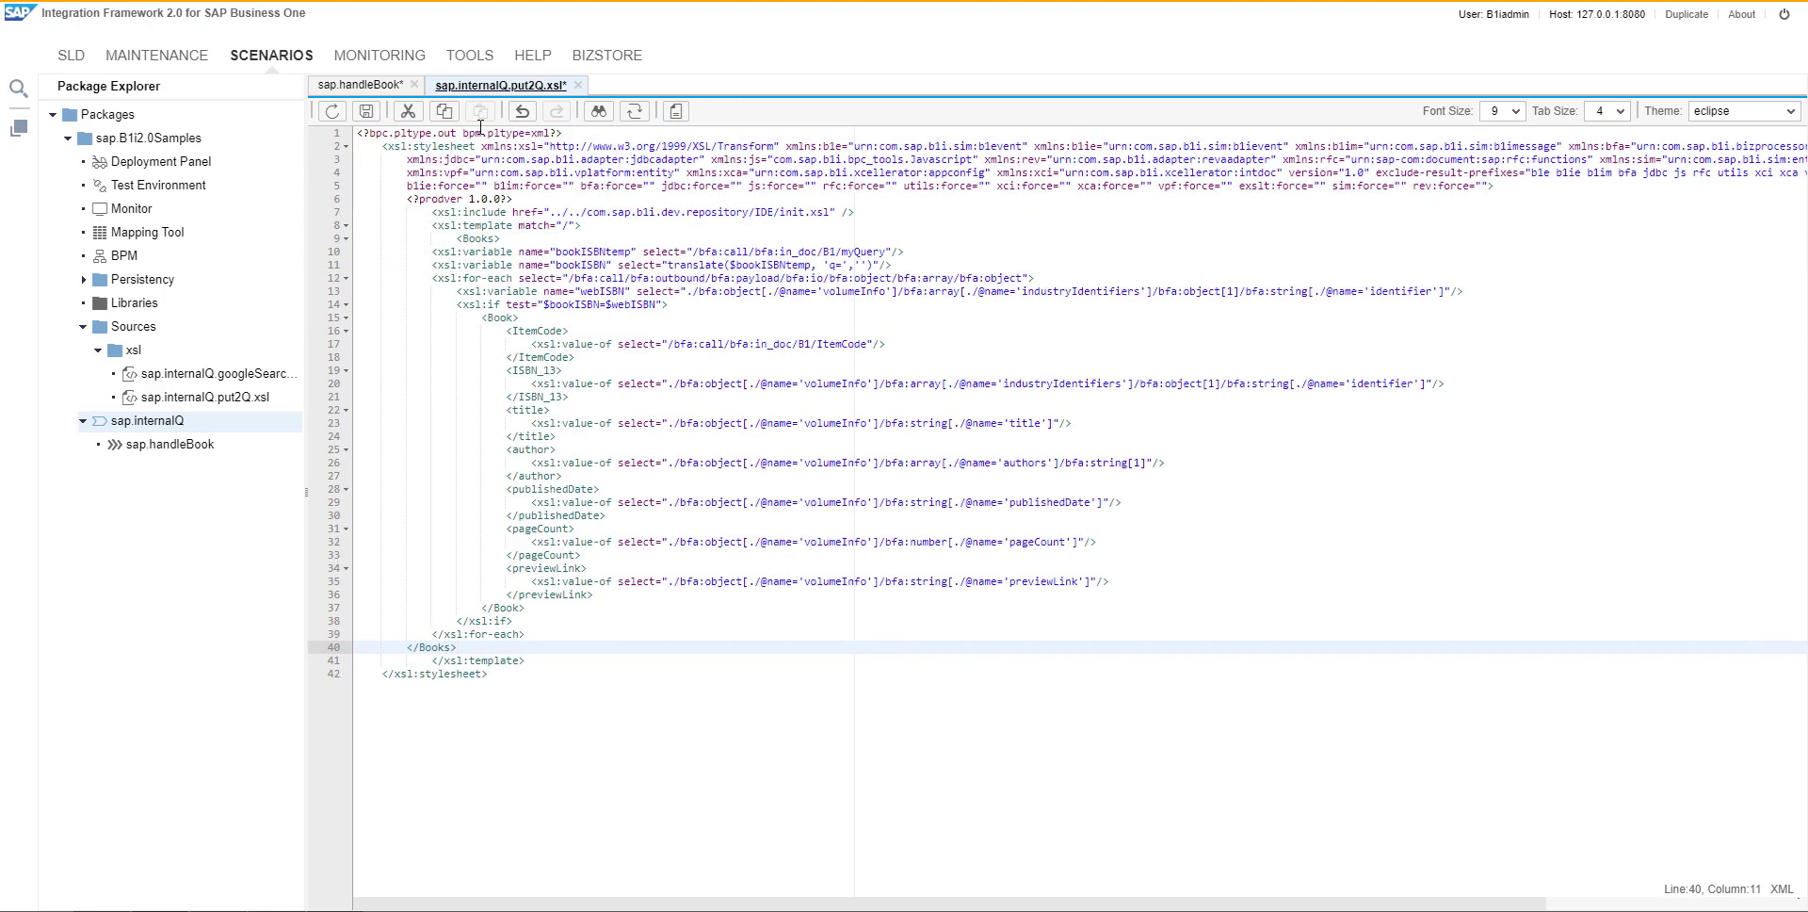
click(366, 111)
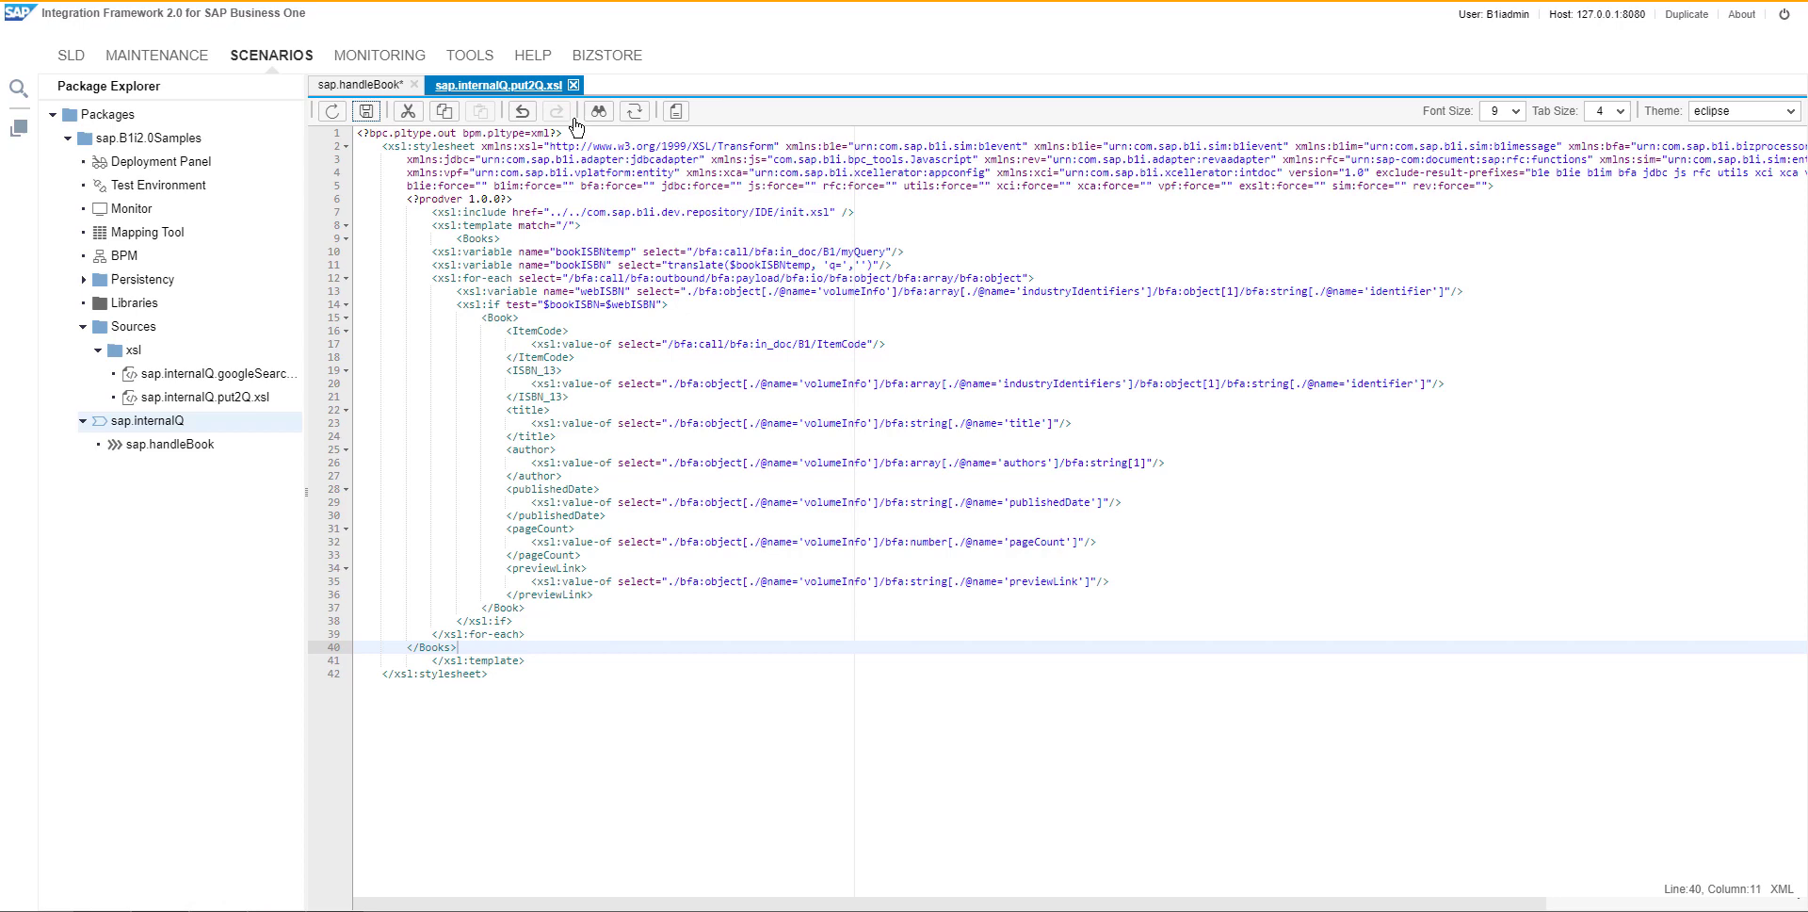
click(572, 85)
- Auto-arrange the flow, insert an adapter call between Xform2 and Unbranch, and set its identifier to put2Q
click(673, 117)
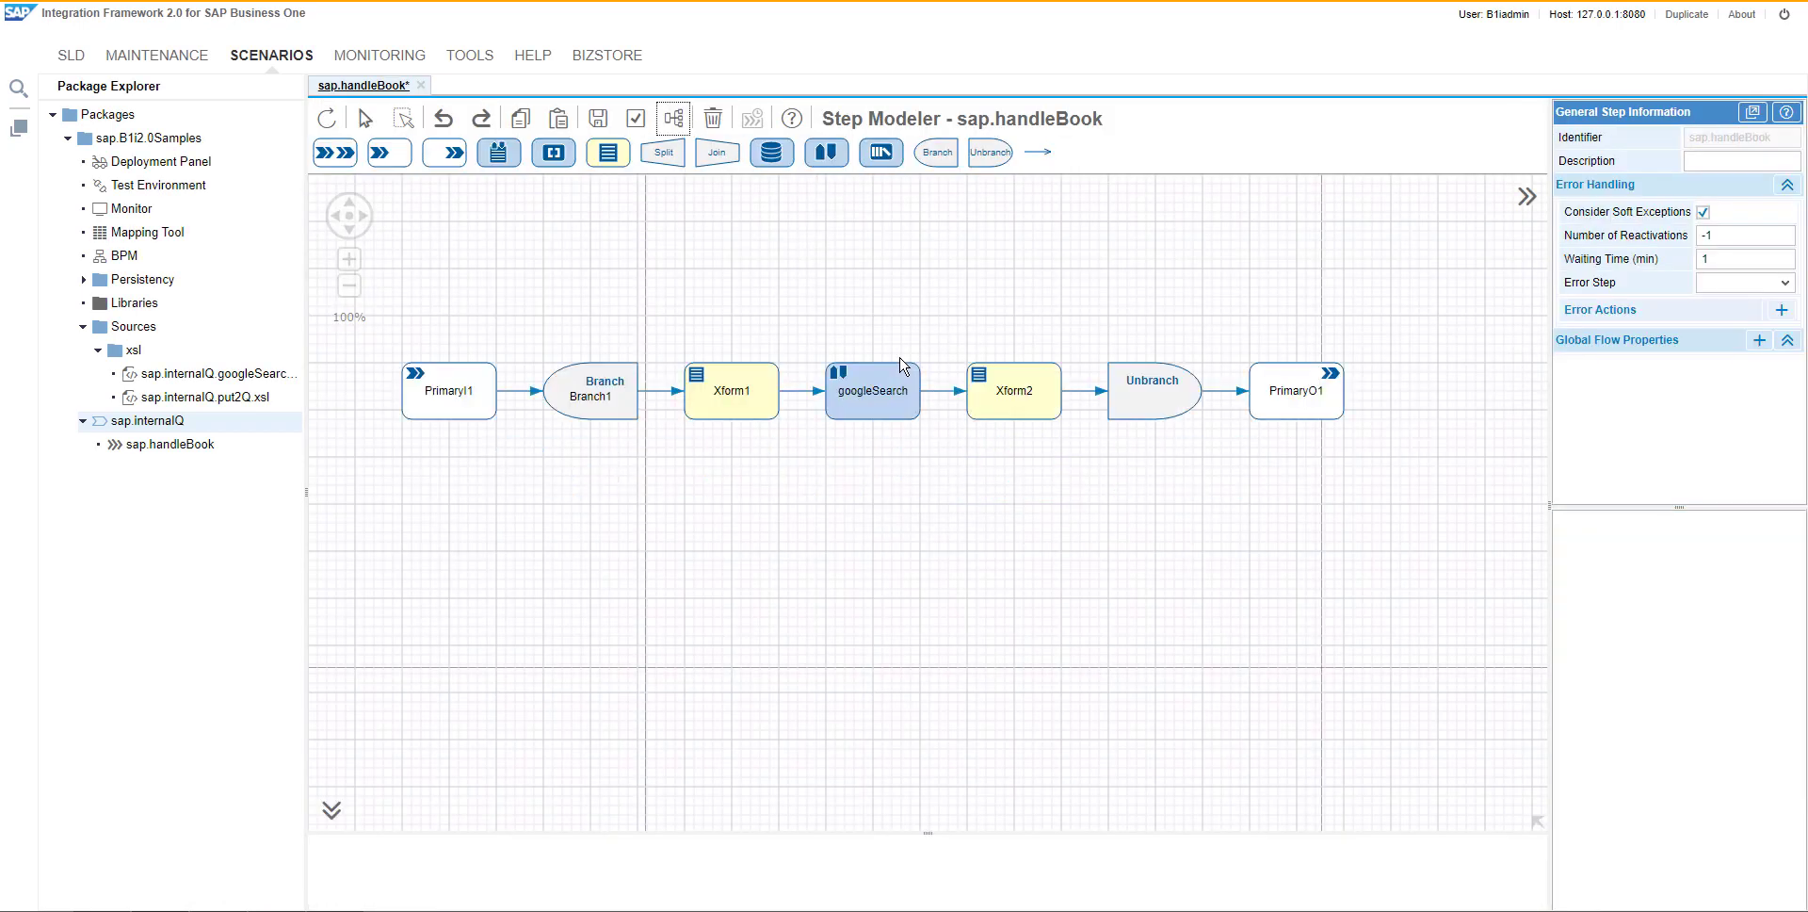
drag(826, 152, 1091, 388)
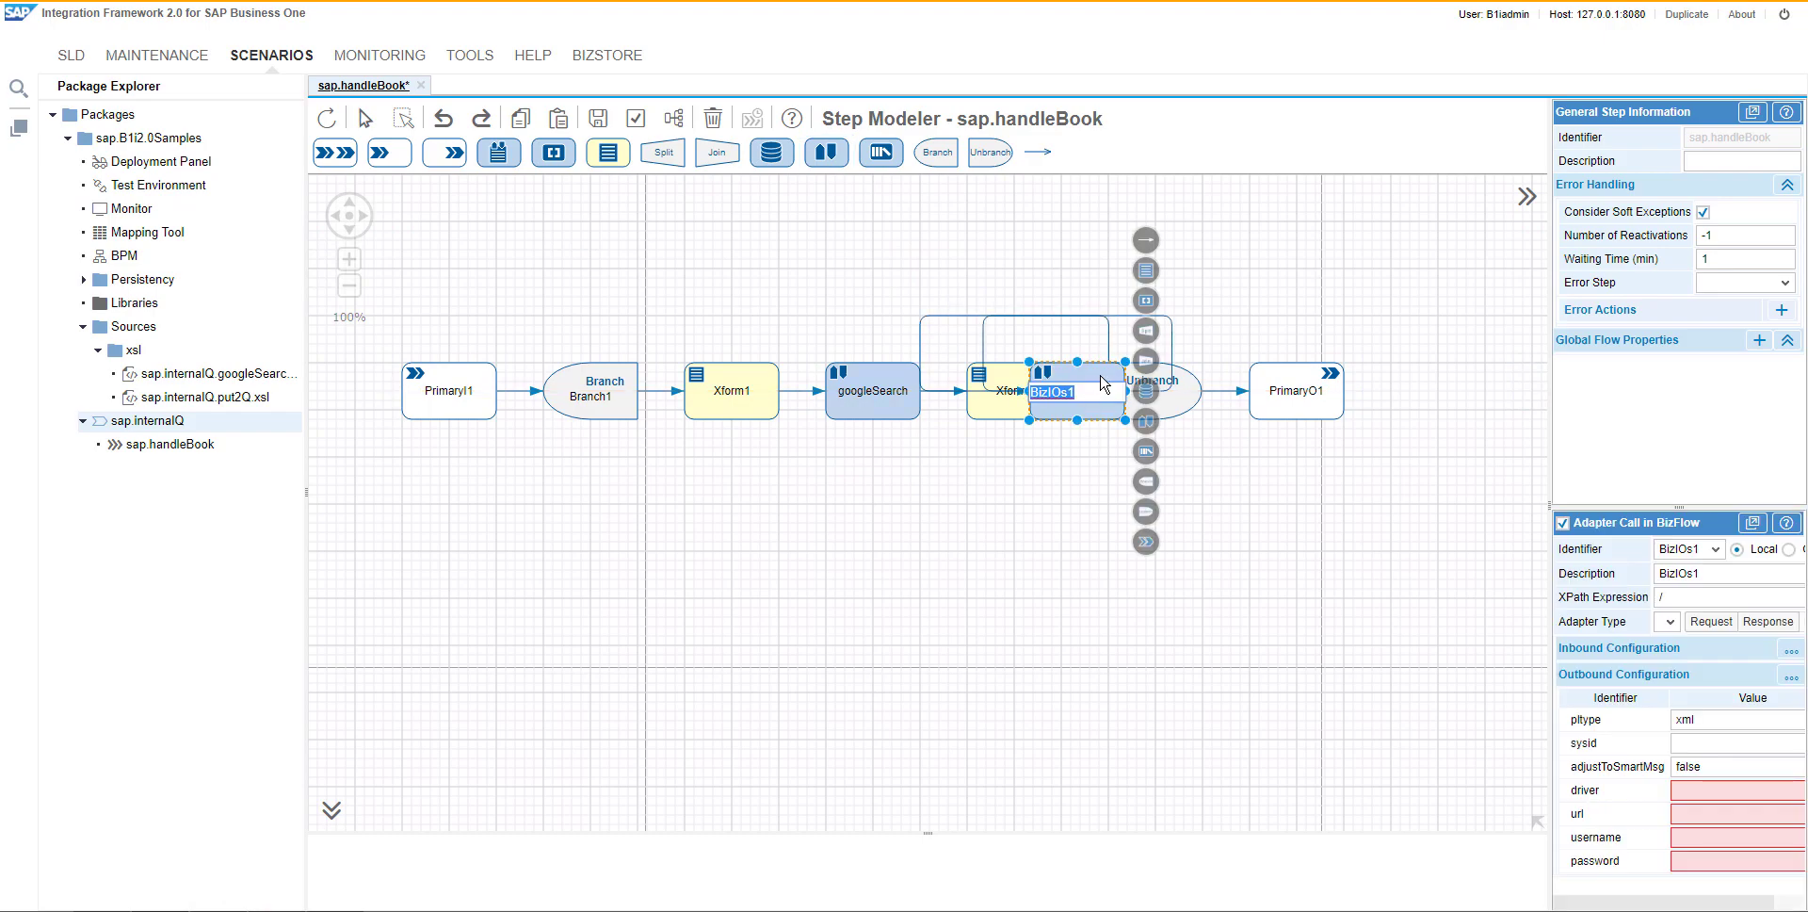
click(1107, 379)
double_click(1107, 404)
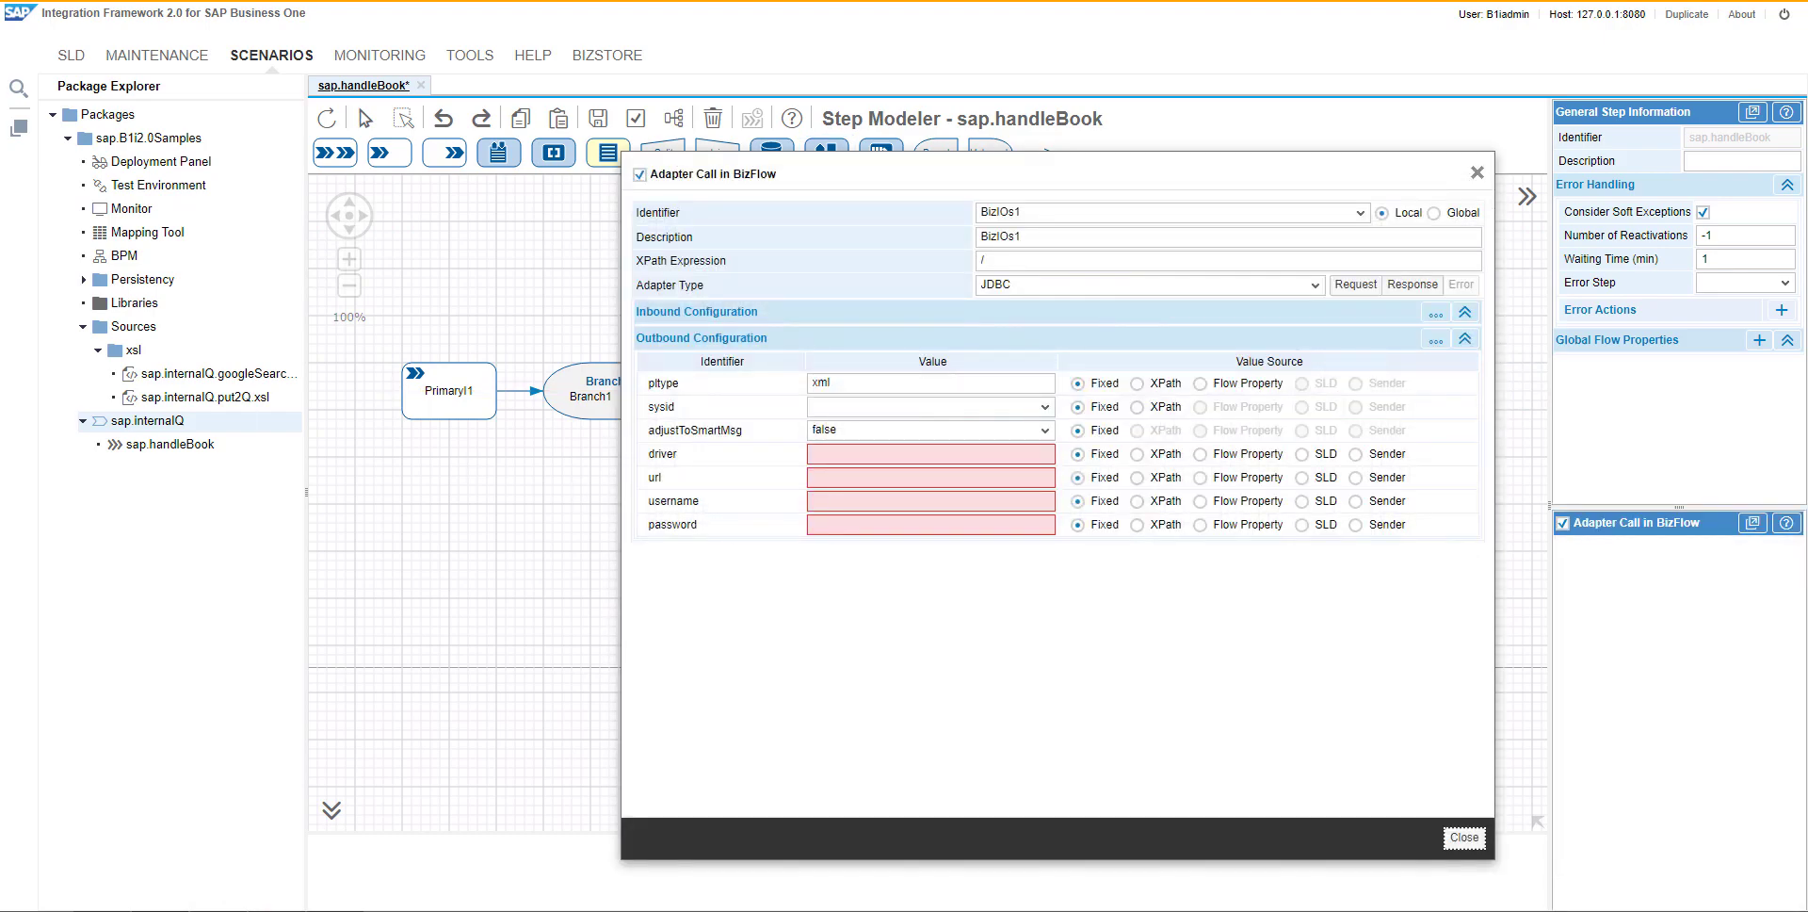
drag(1060, 214, 938, 213)
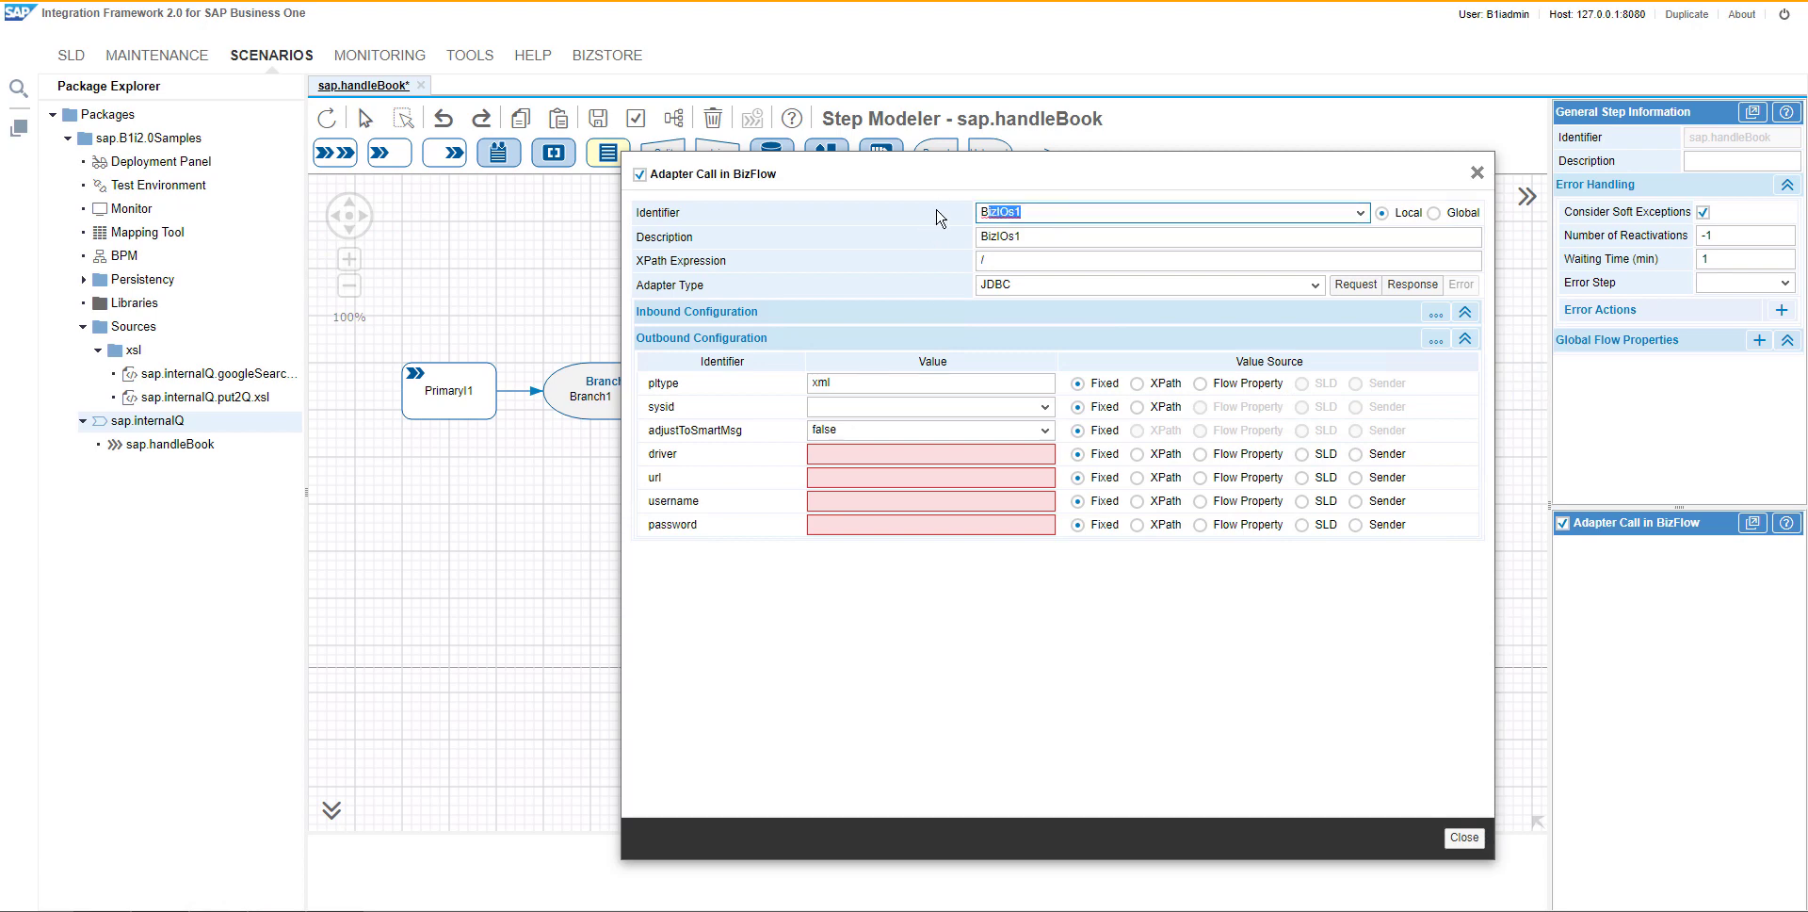
text(put2Q)
- Set the put2Q call's adapter type to DBQO (Put Messages to Internal Queue) and its XPath expression to /Books/Book
click(1304, 287)
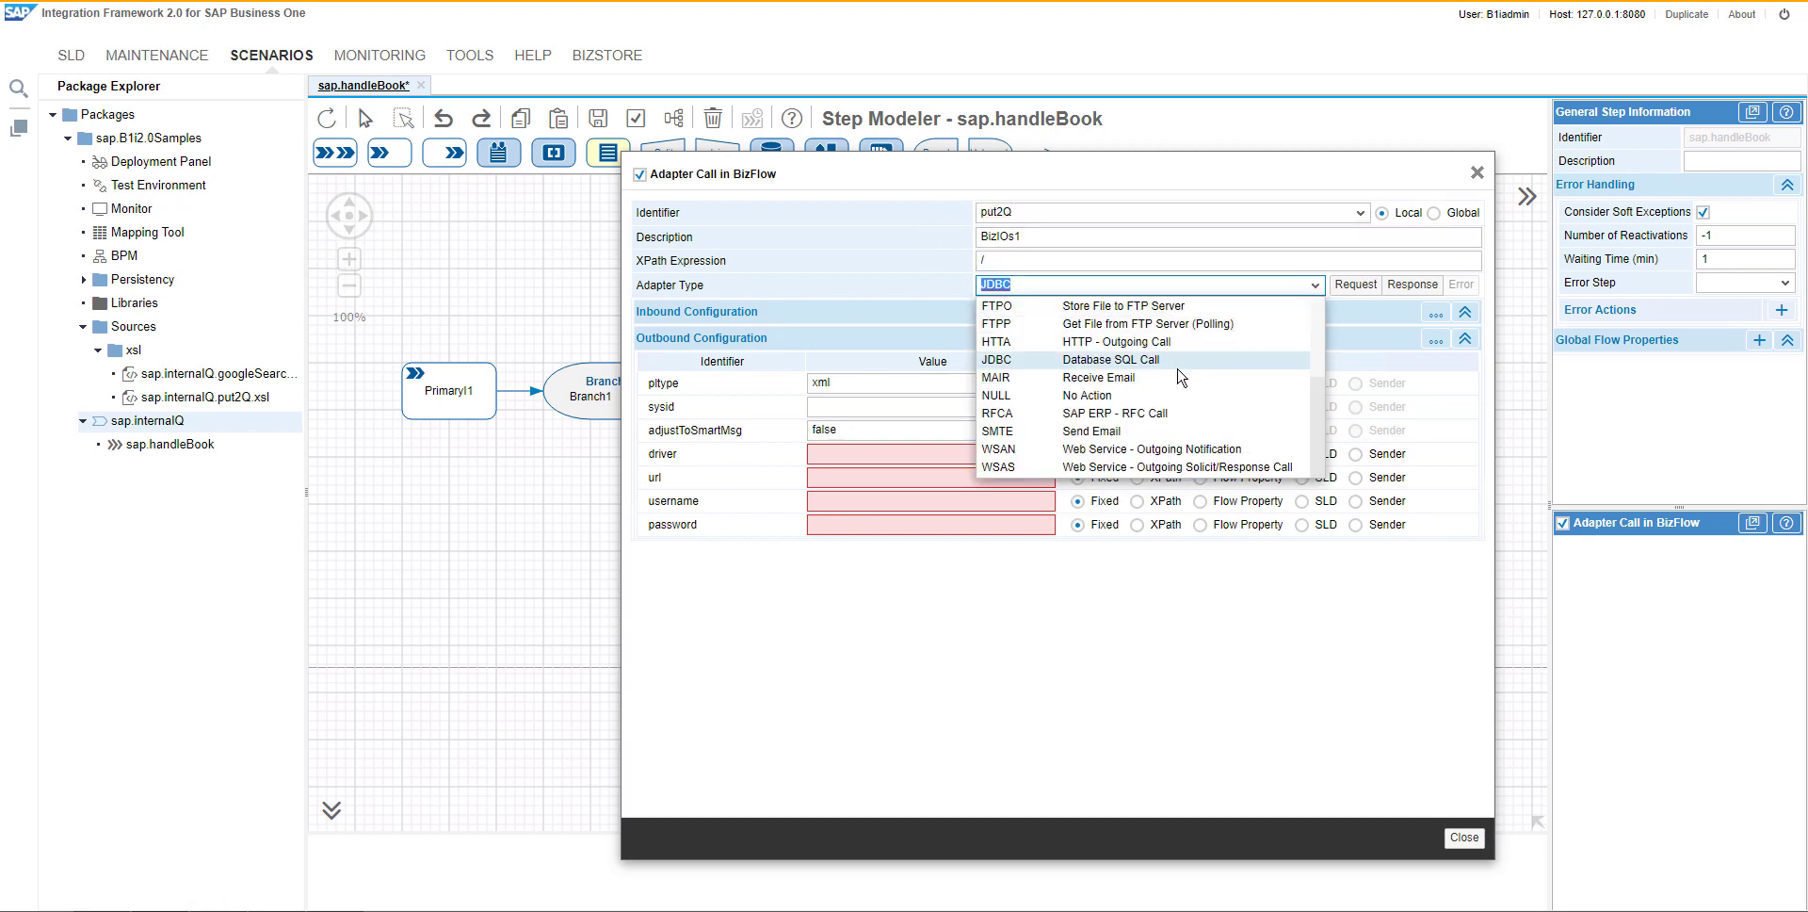
scroll(1182, 367, up, 3)
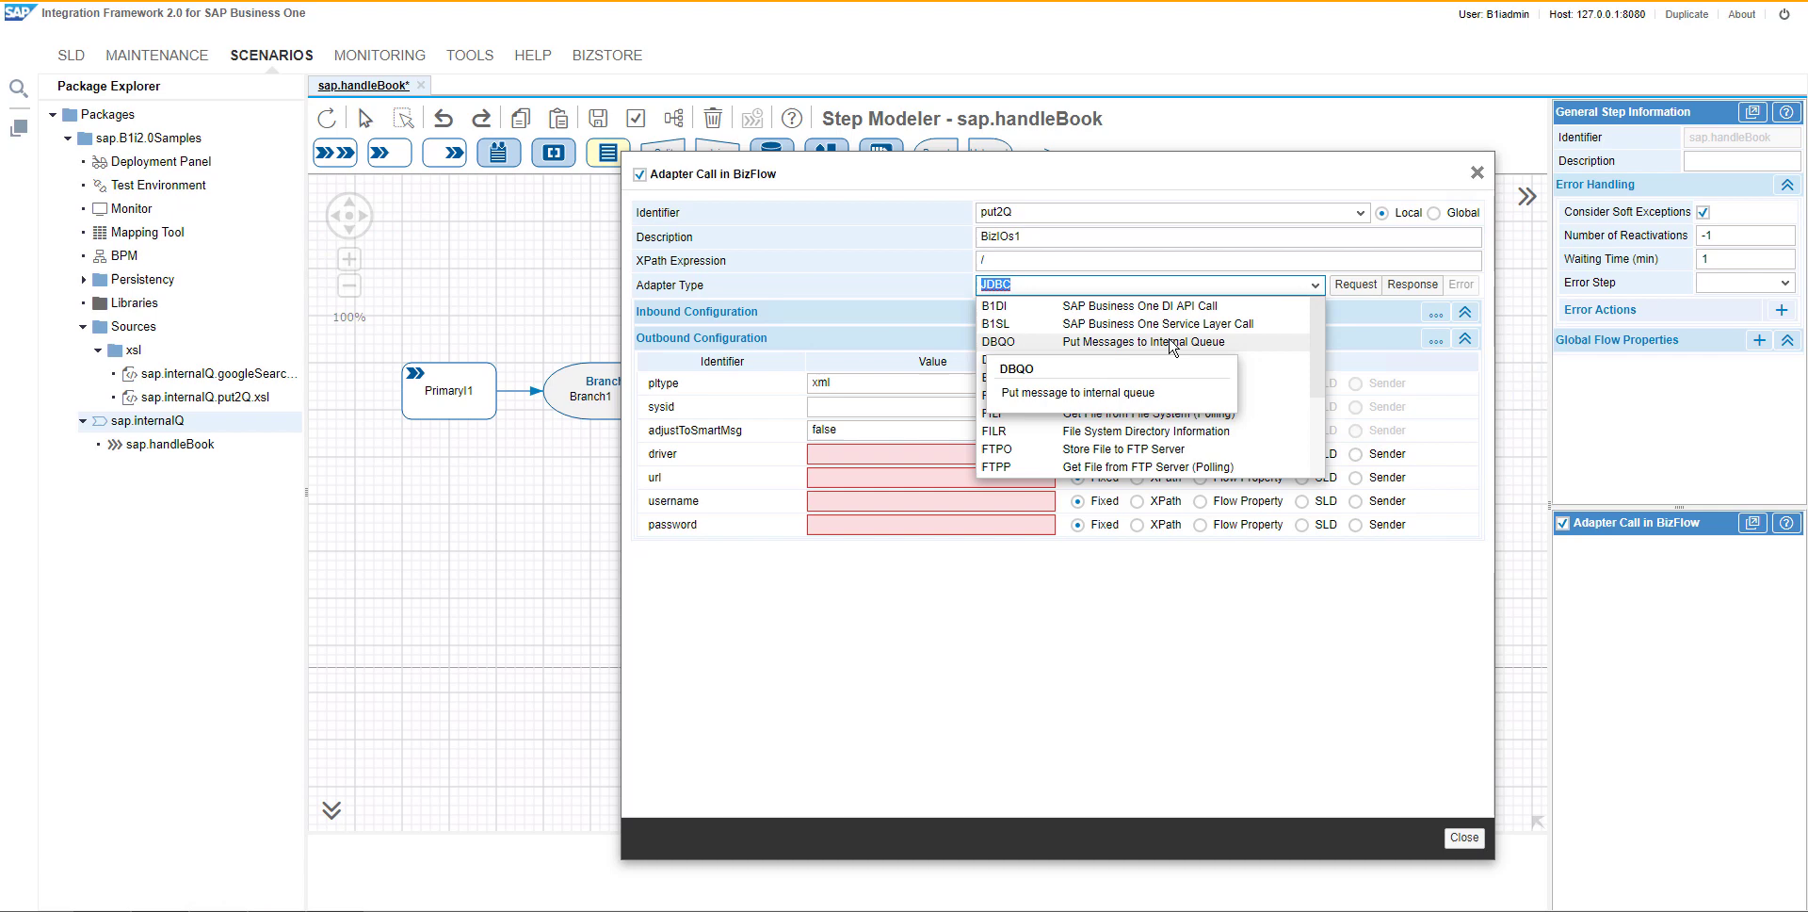
click(1171, 344)
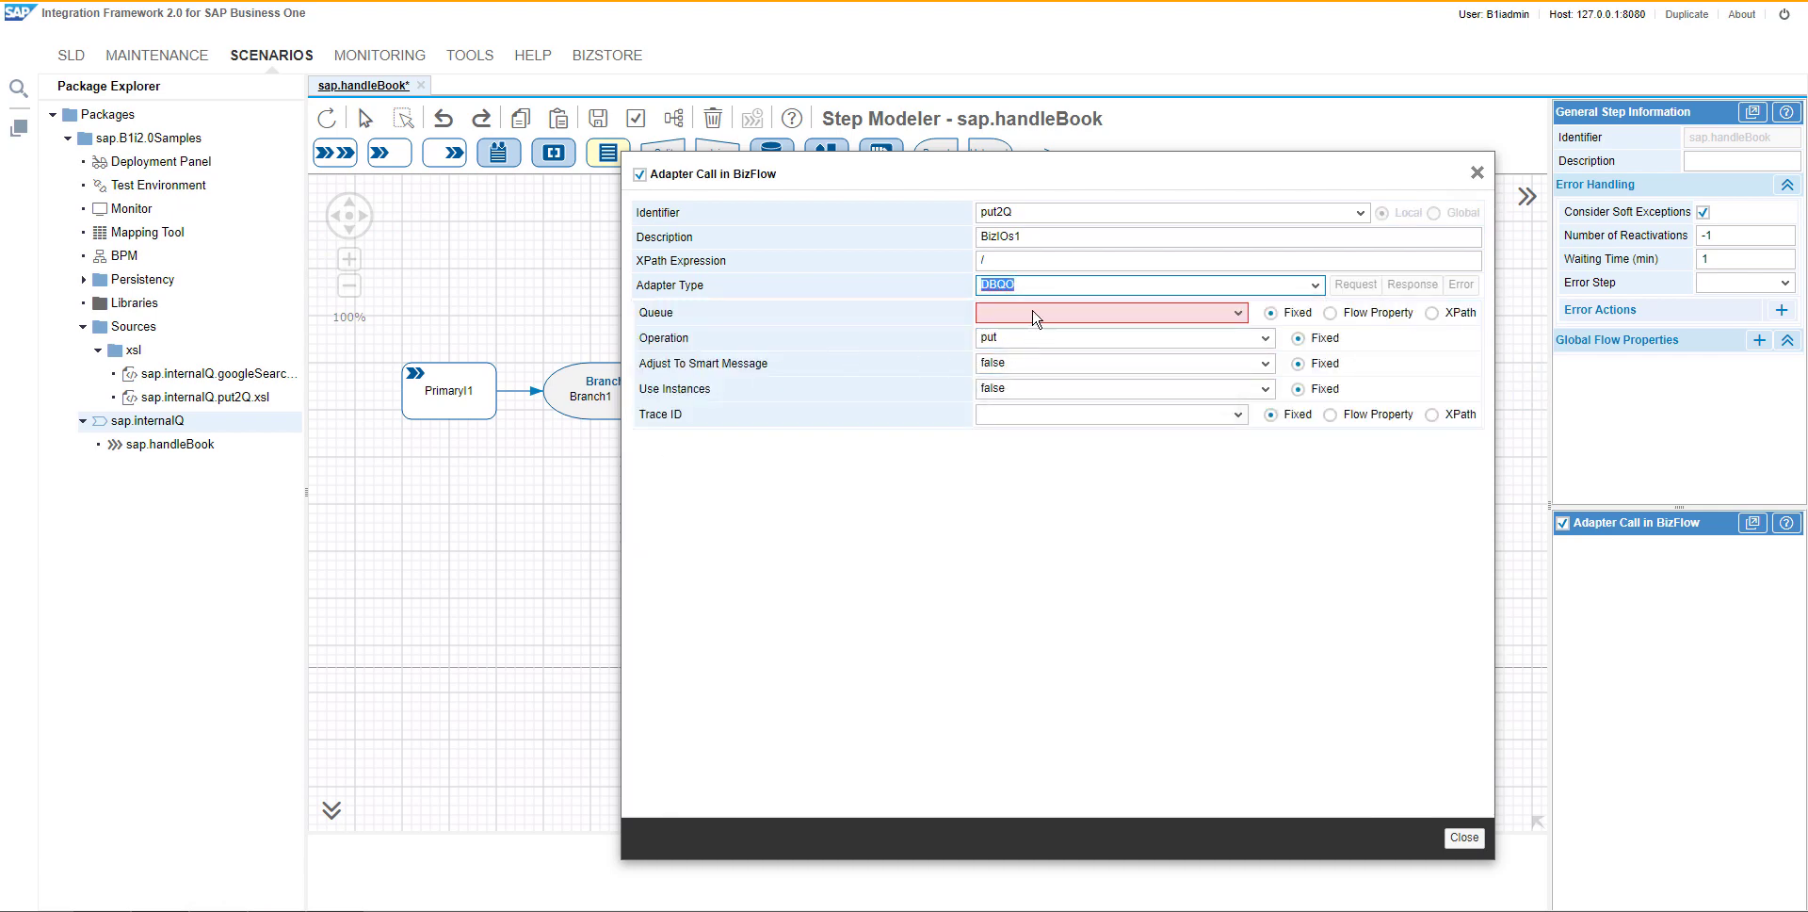
click(1033, 261)
text(/Books/Book)
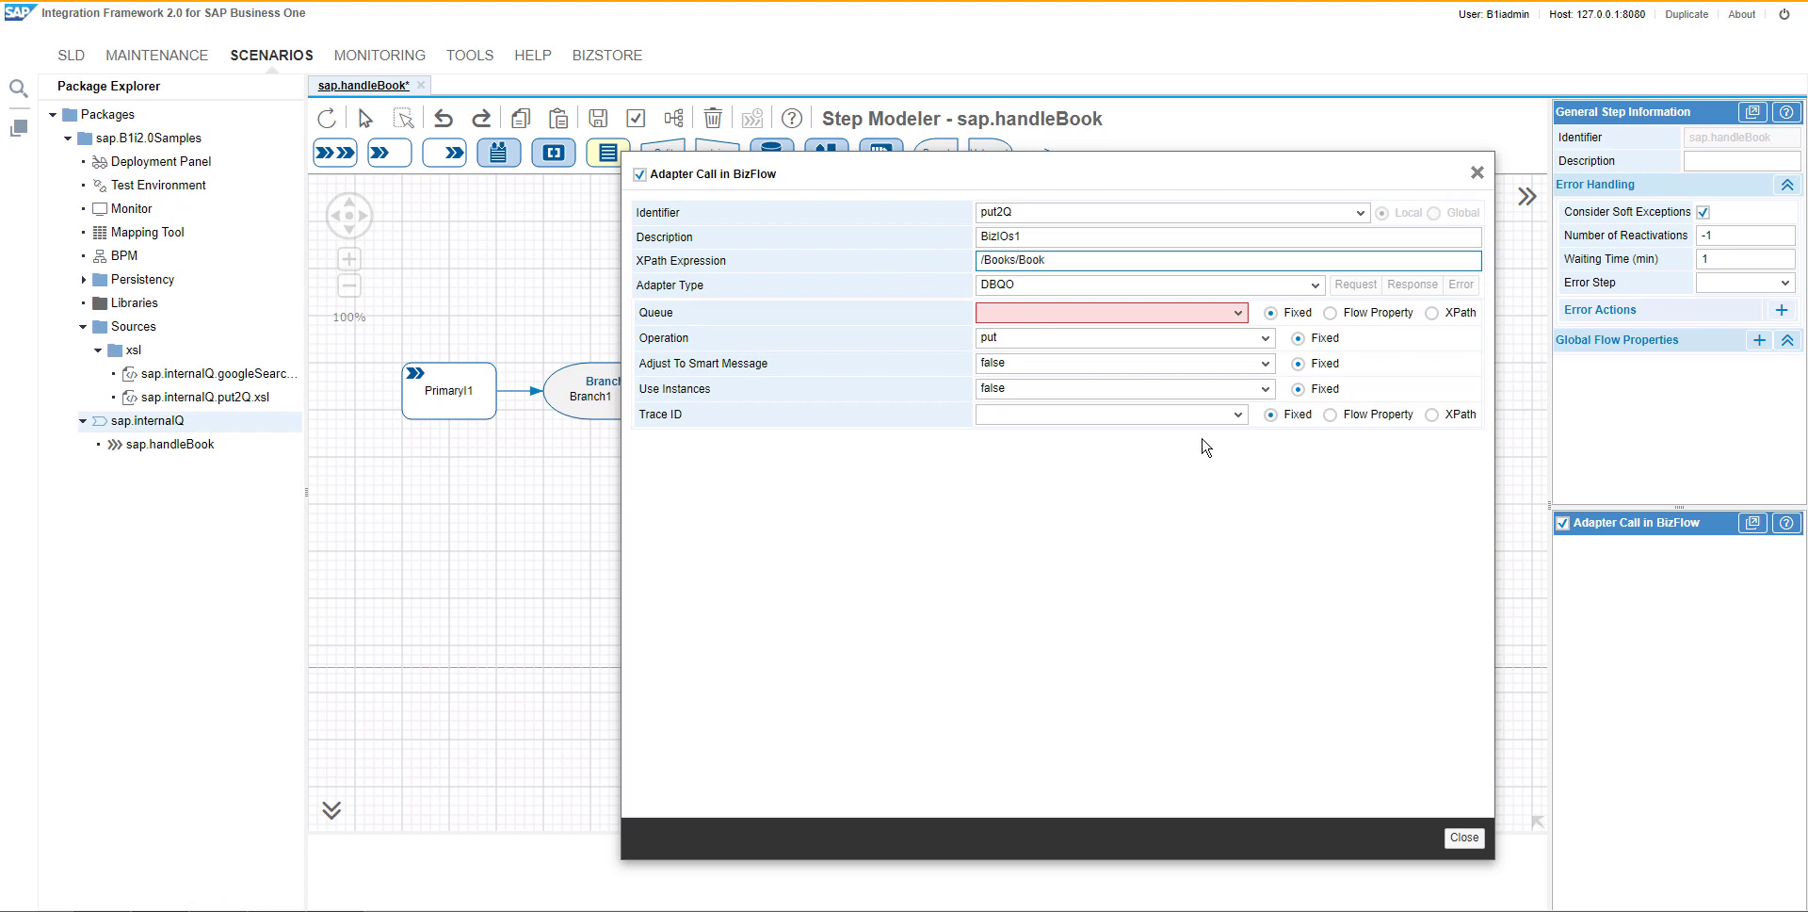
- Set the put2Q call's queue to updateBook and close the adapter configuration
click(1020, 321)
text(updateBook)
click(1096, 554)
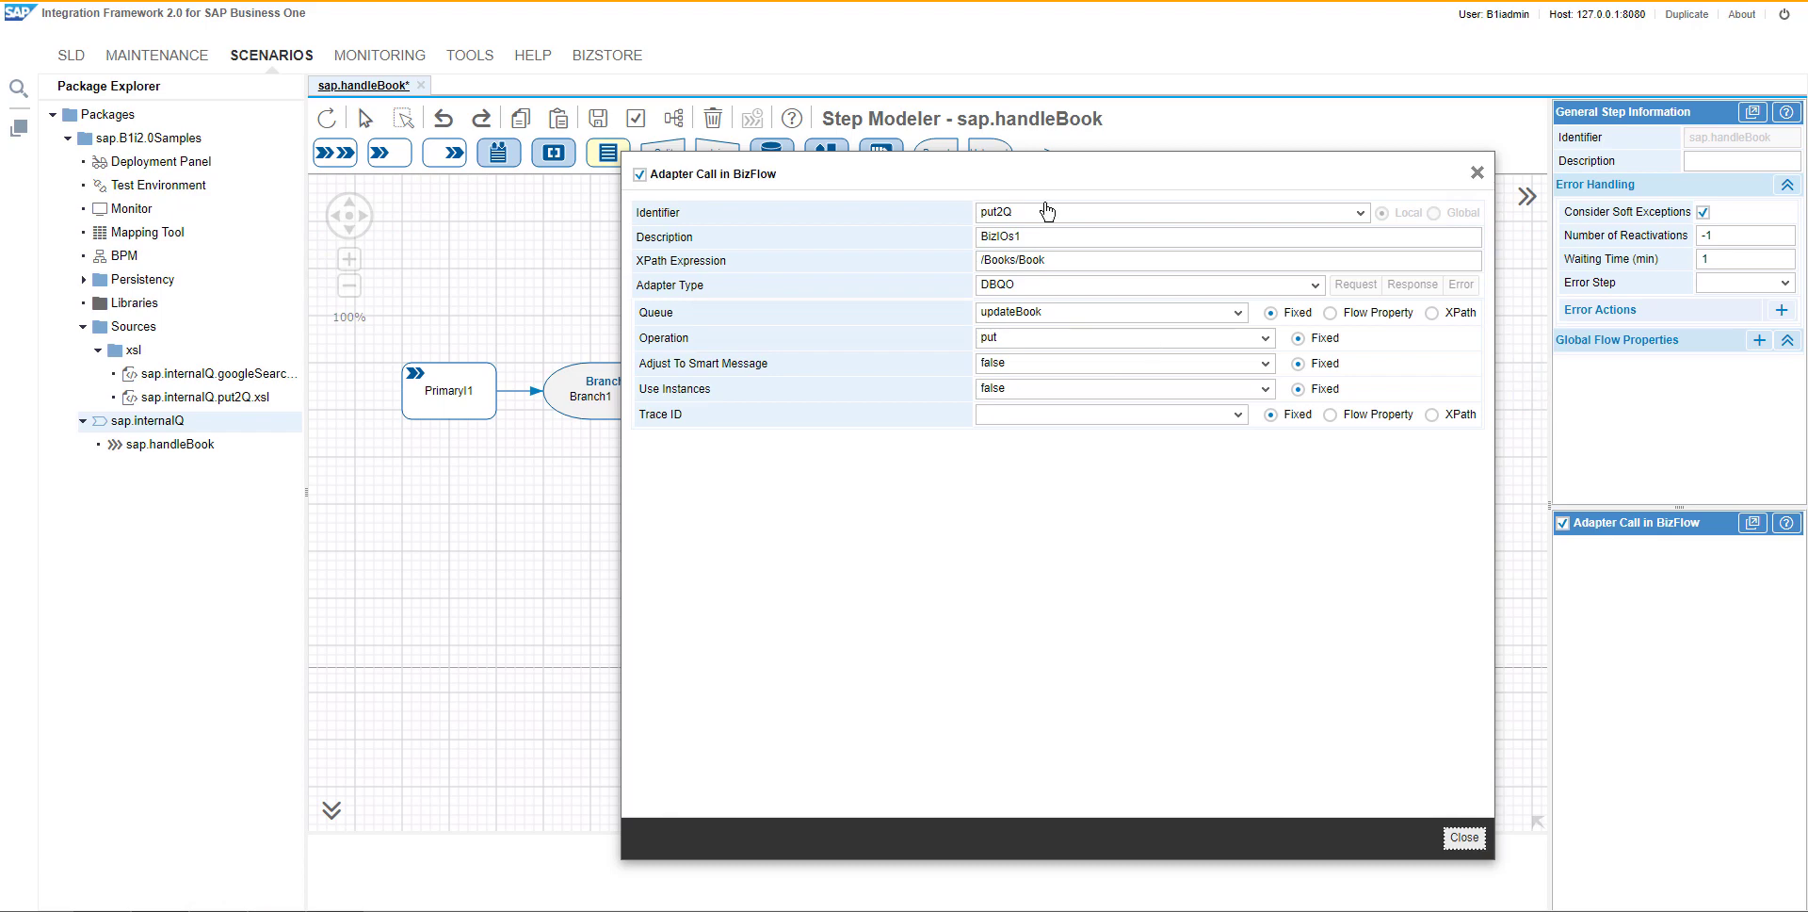
click(1464, 837)
- Auto-arrange the sap.handleBook step model, save it and dismiss the confirmation
click(791, 299)
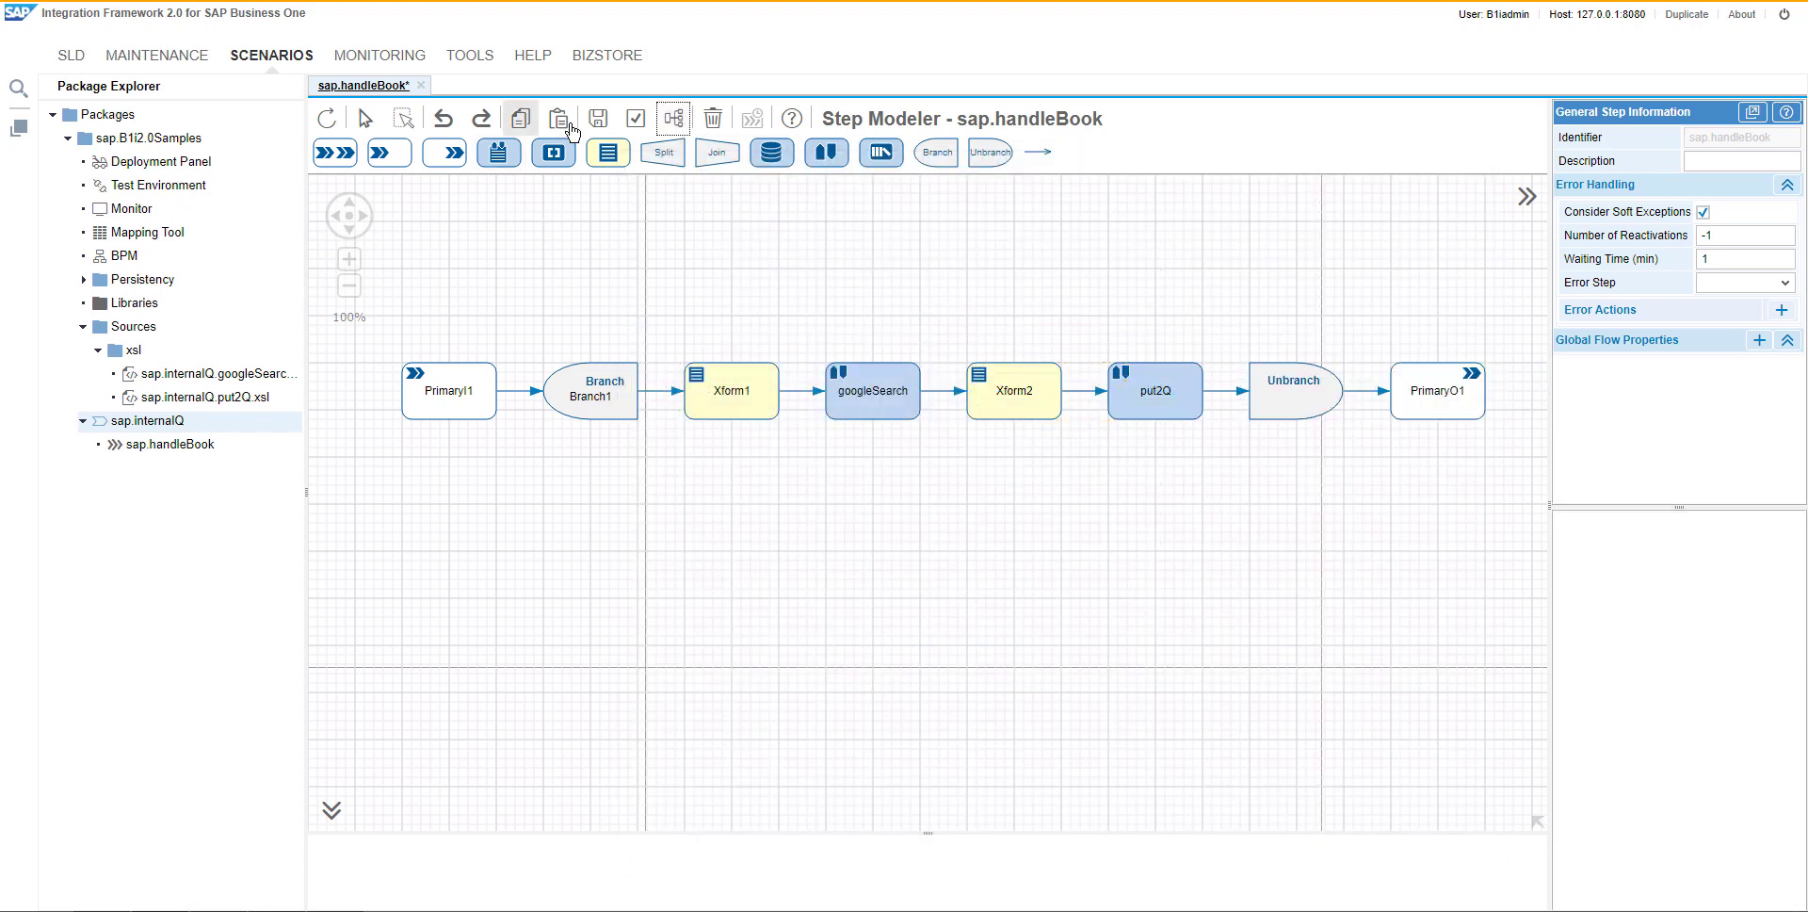
key(ctrl+s)
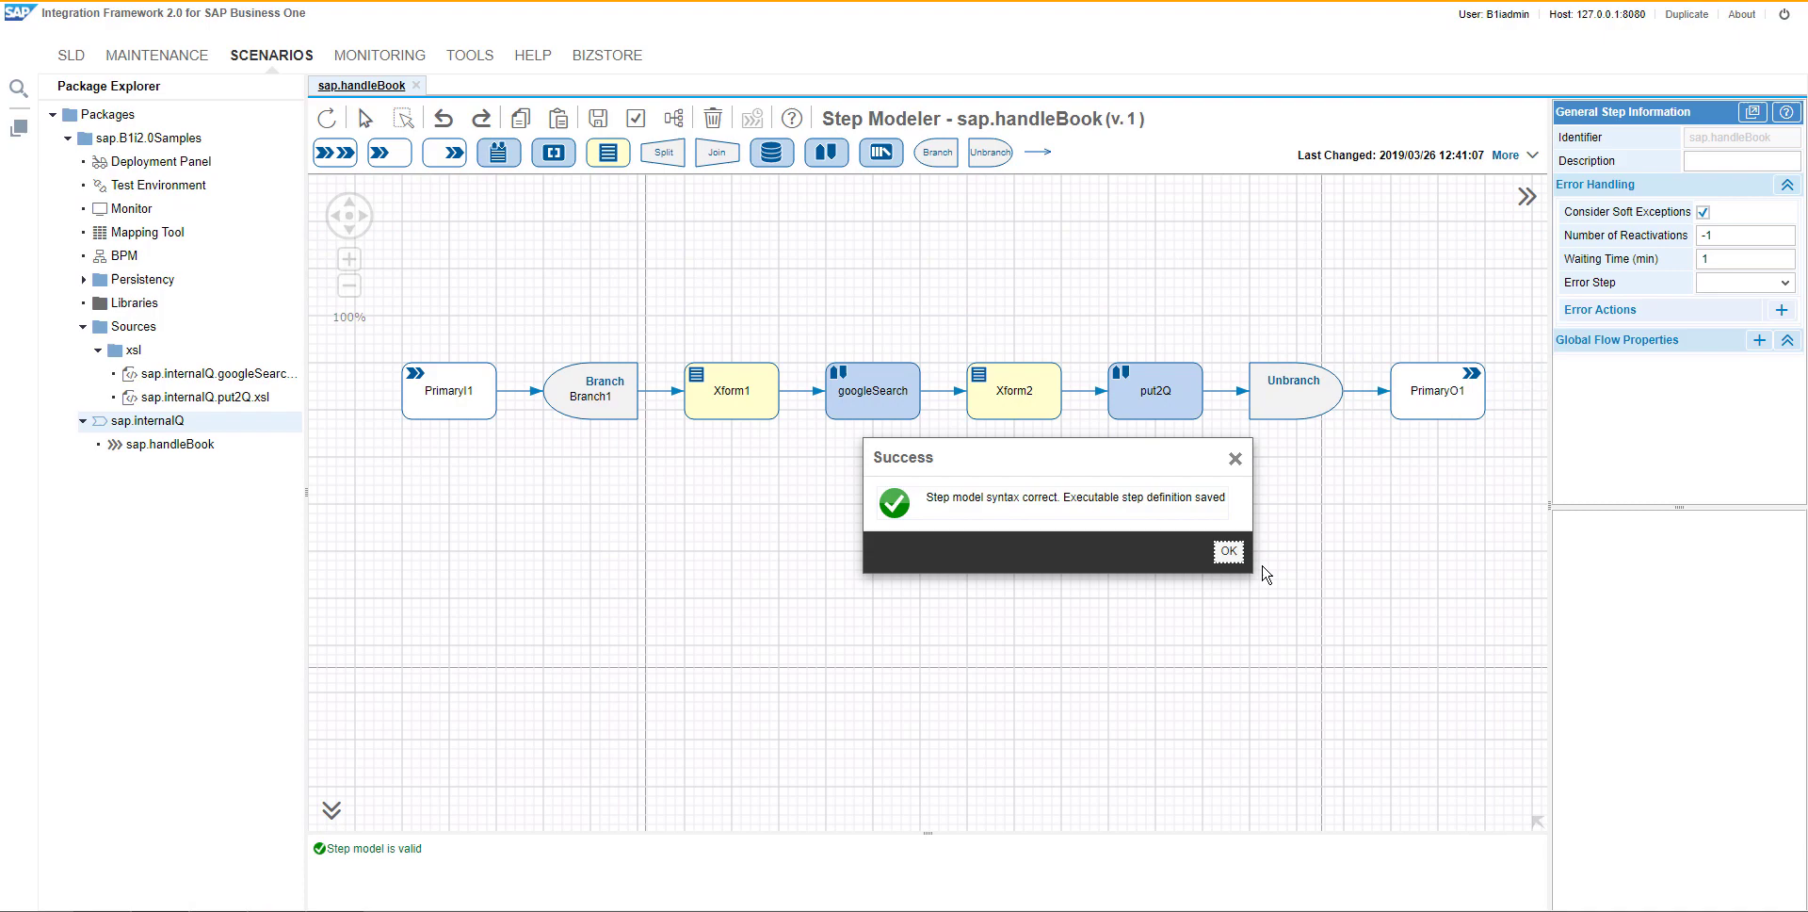
click(1225, 554)
- Create a new step named updateBook in the sap.internalQ scenario
right_click(164, 426)
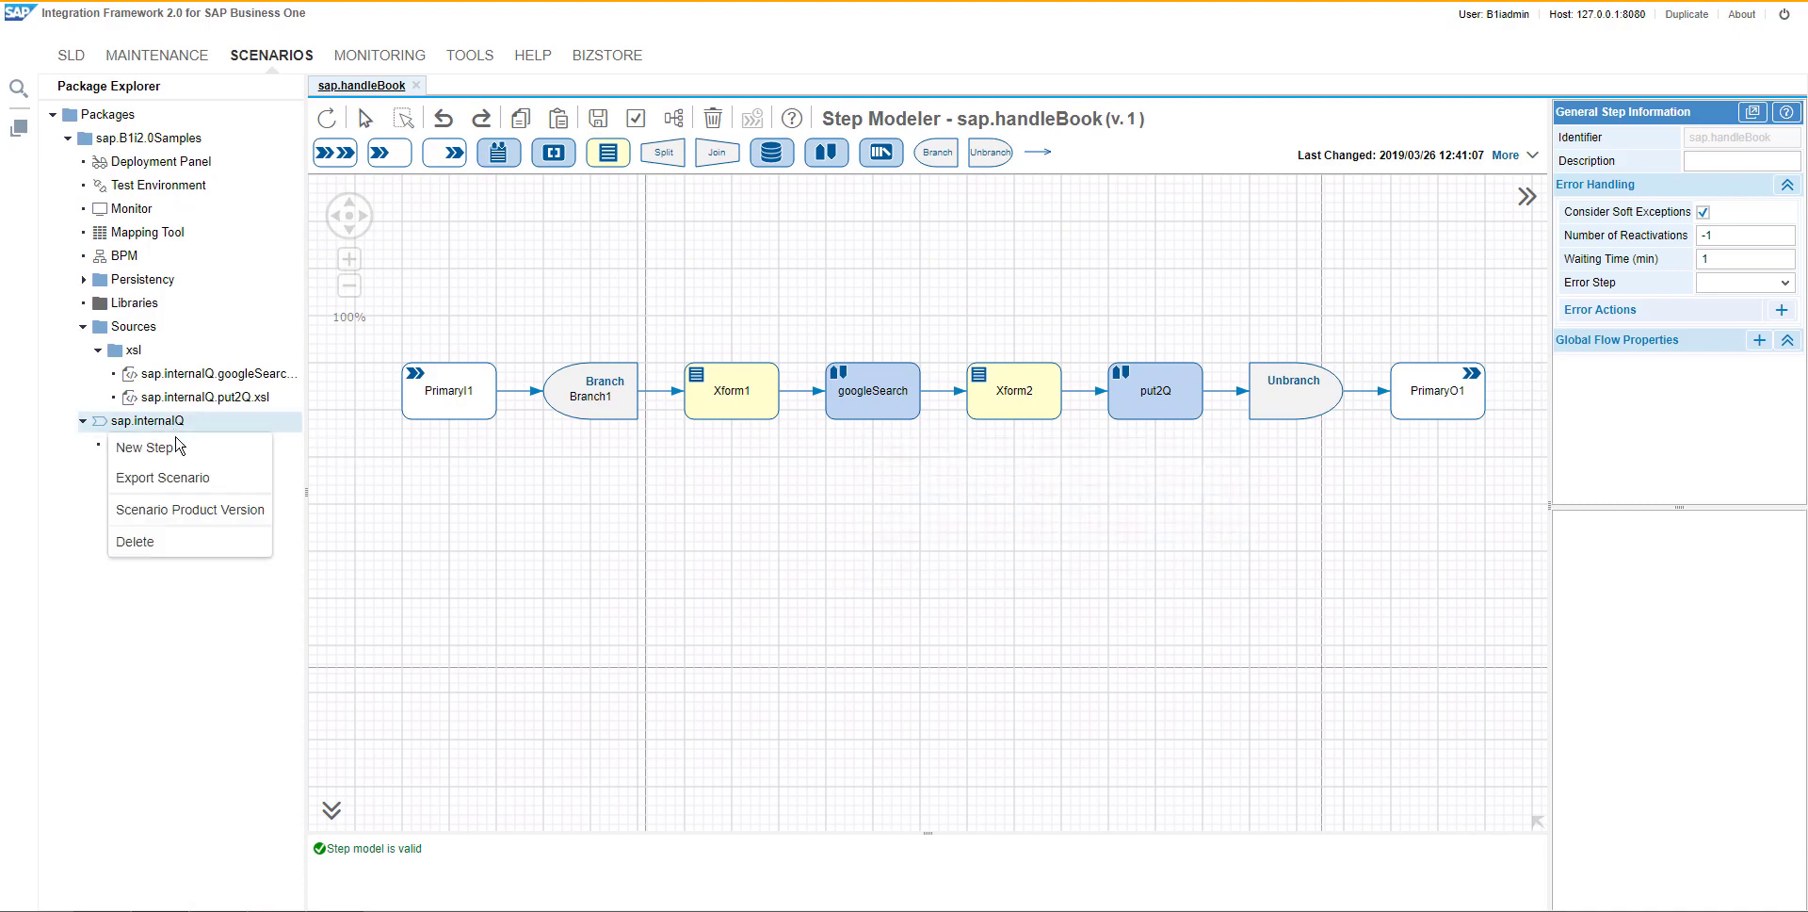
click(141, 450)
text(updateBook)
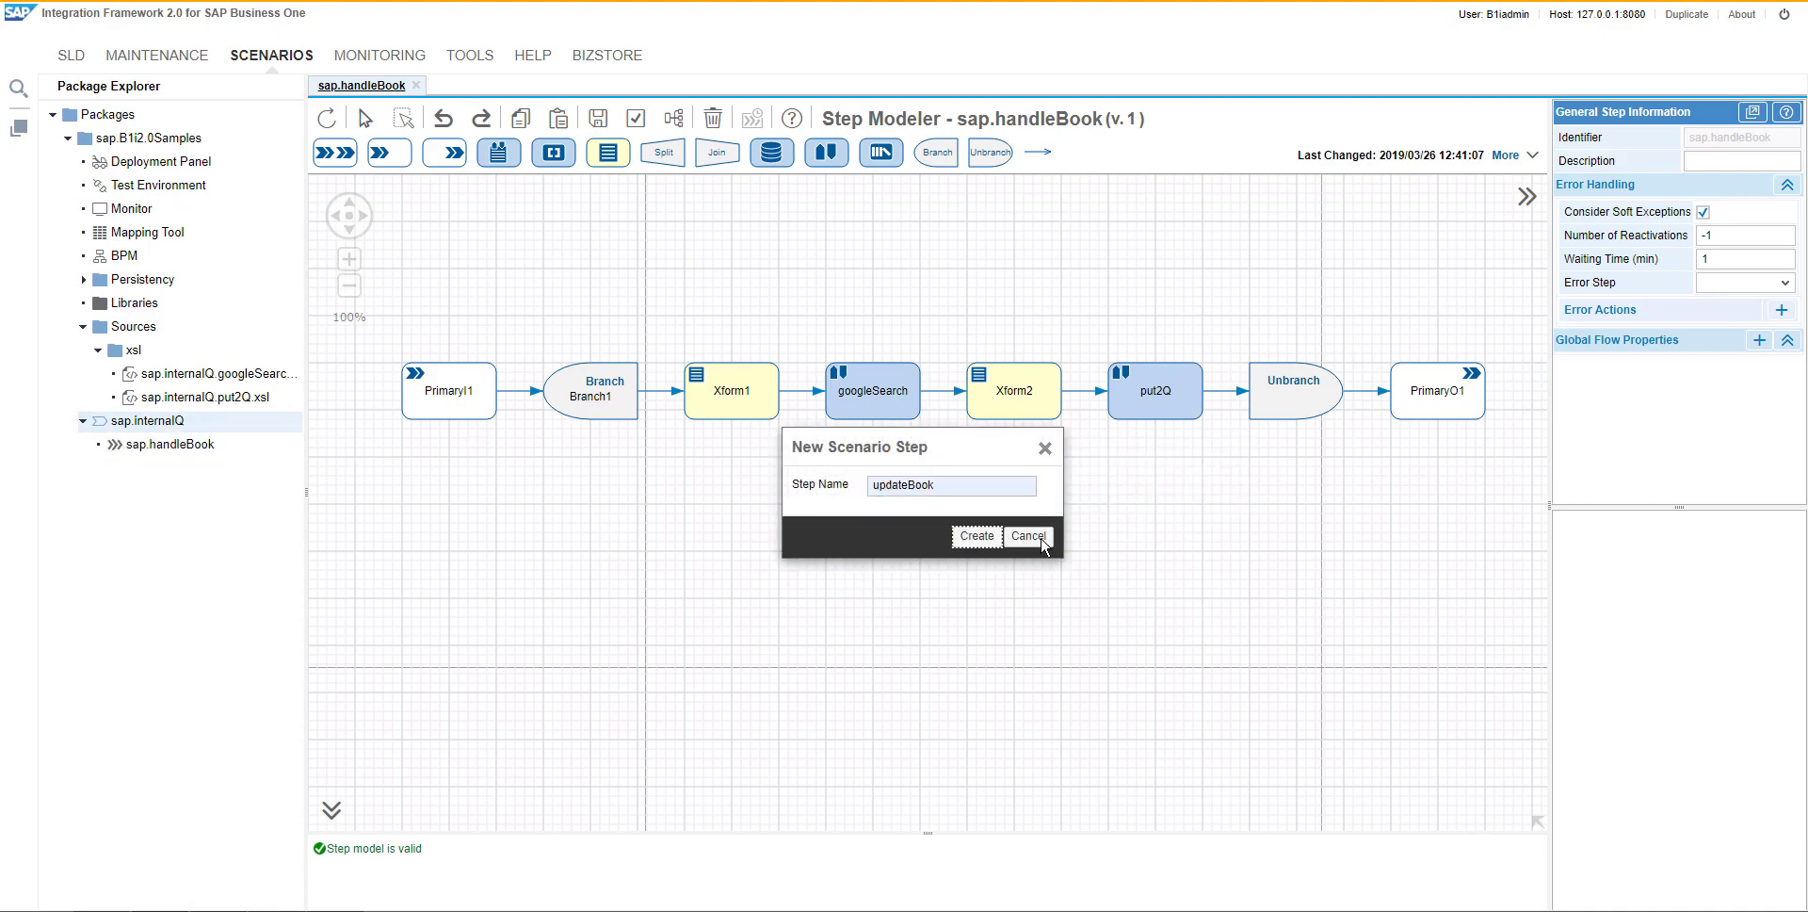
click(978, 537)
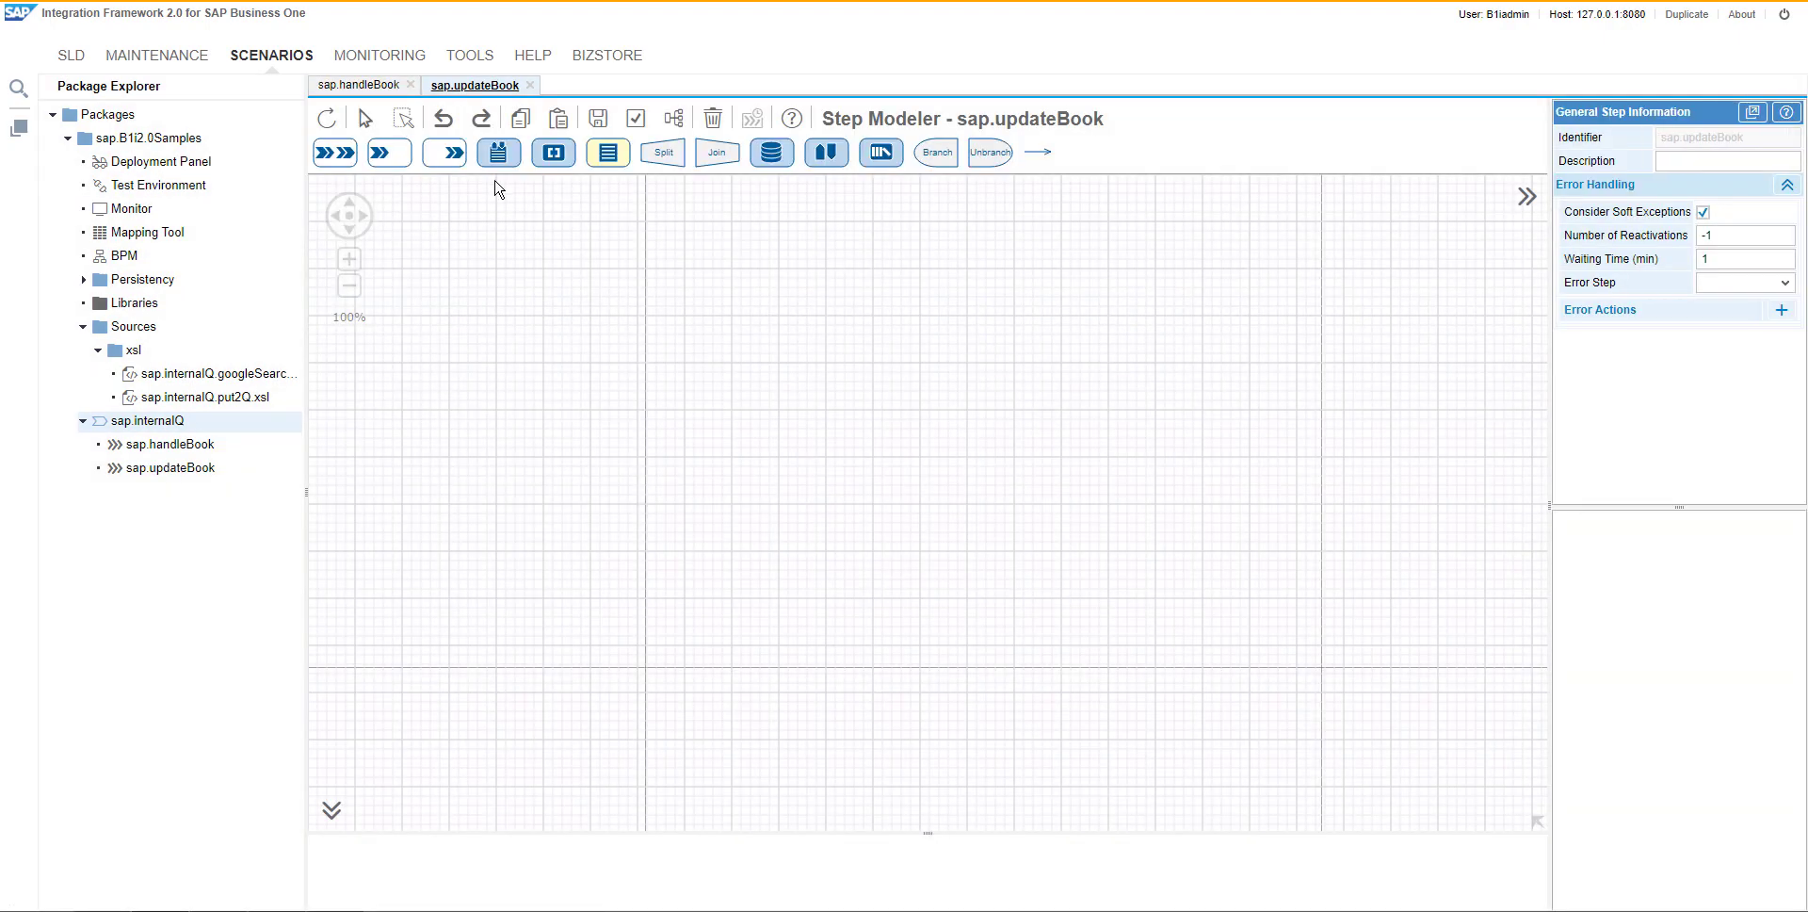
- Place an inbound element in the sap.updateBook model and set its queue to updateBook
click(389, 153)
click(577, 444)
click(573, 435)
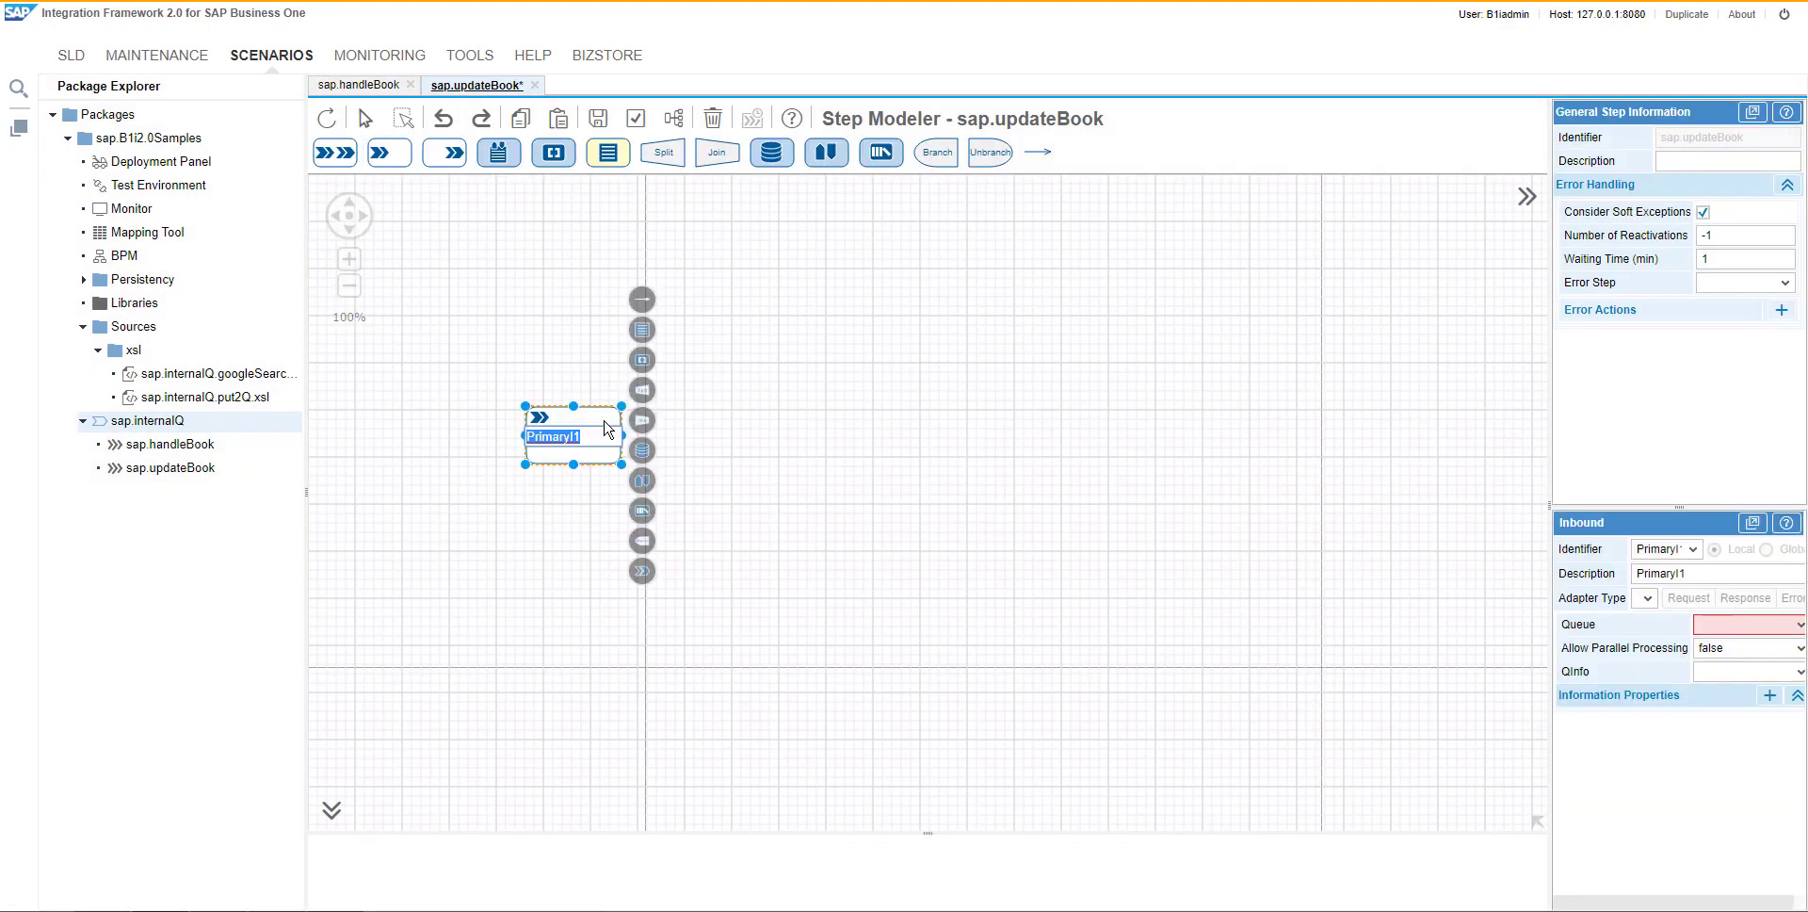
double_click(605, 425)
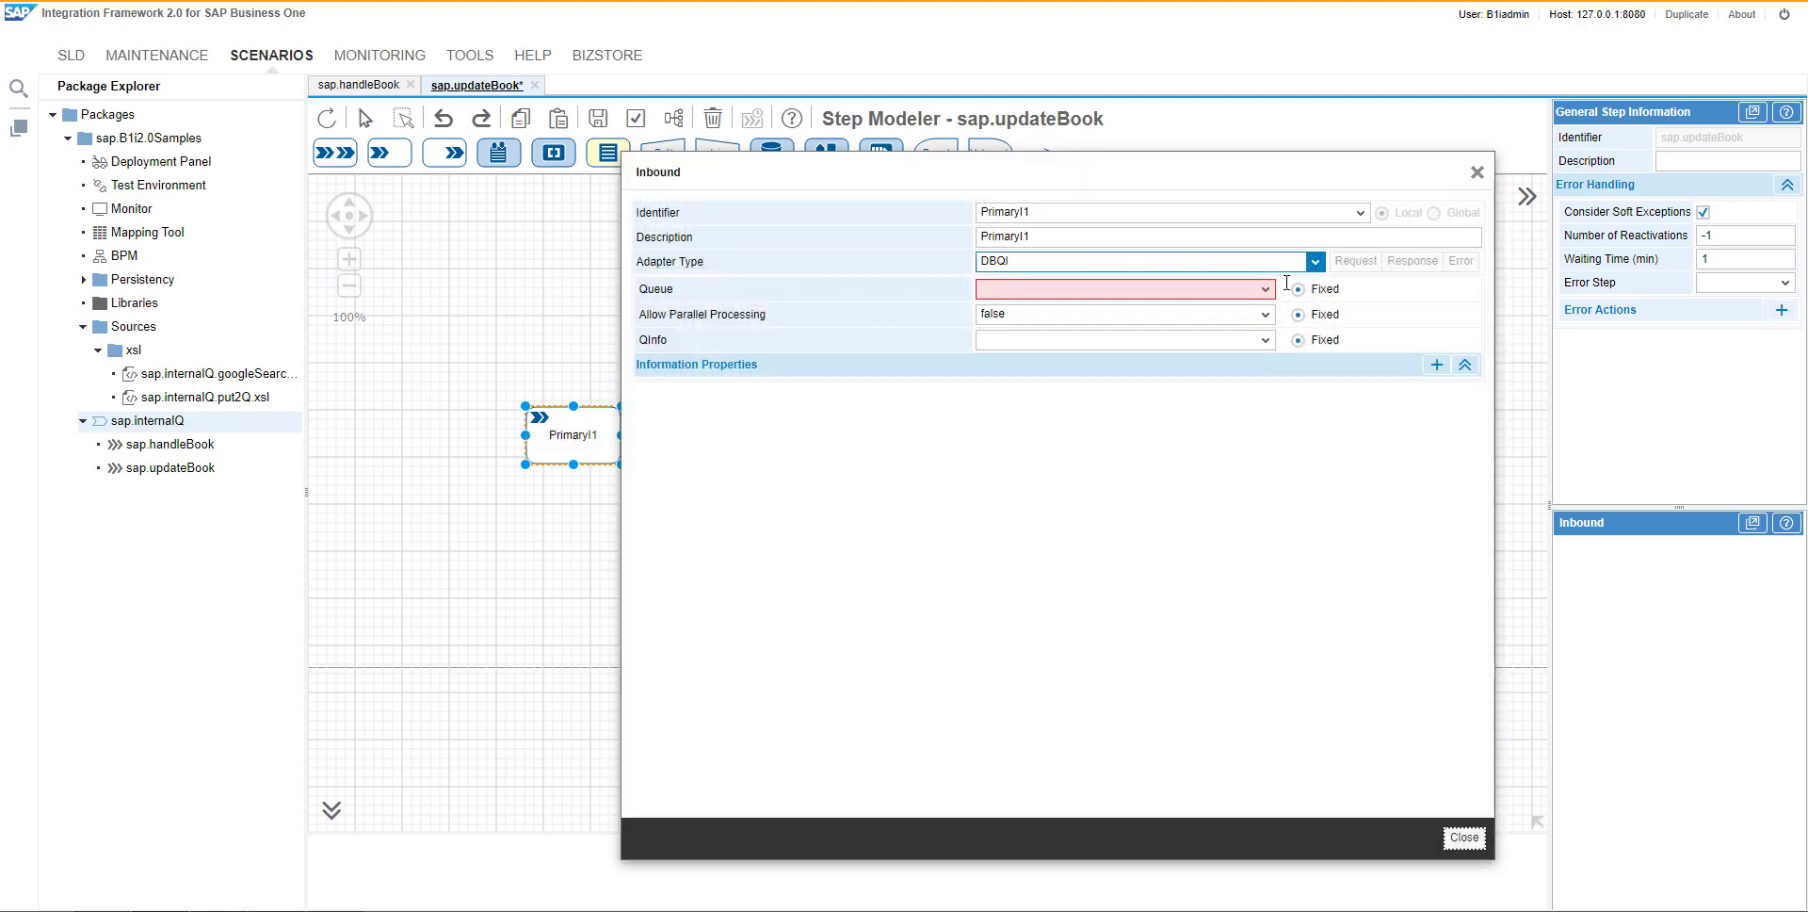
click(1137, 289)
text(updateBook)
click(1135, 472)
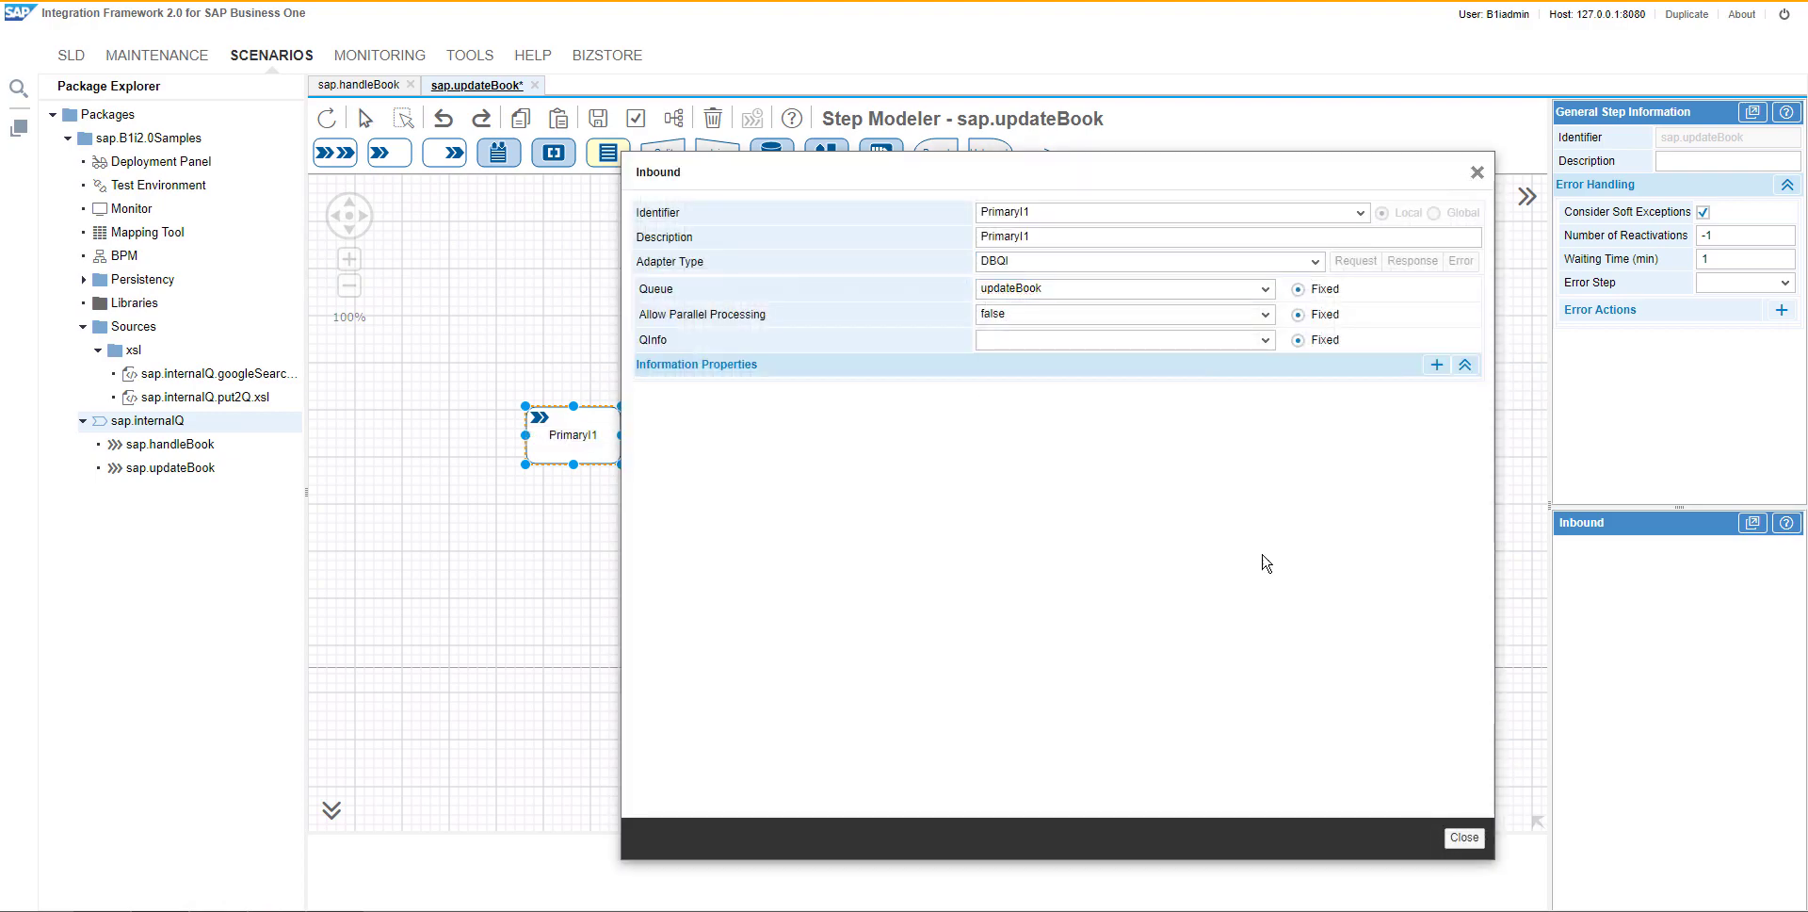
click(1465, 838)
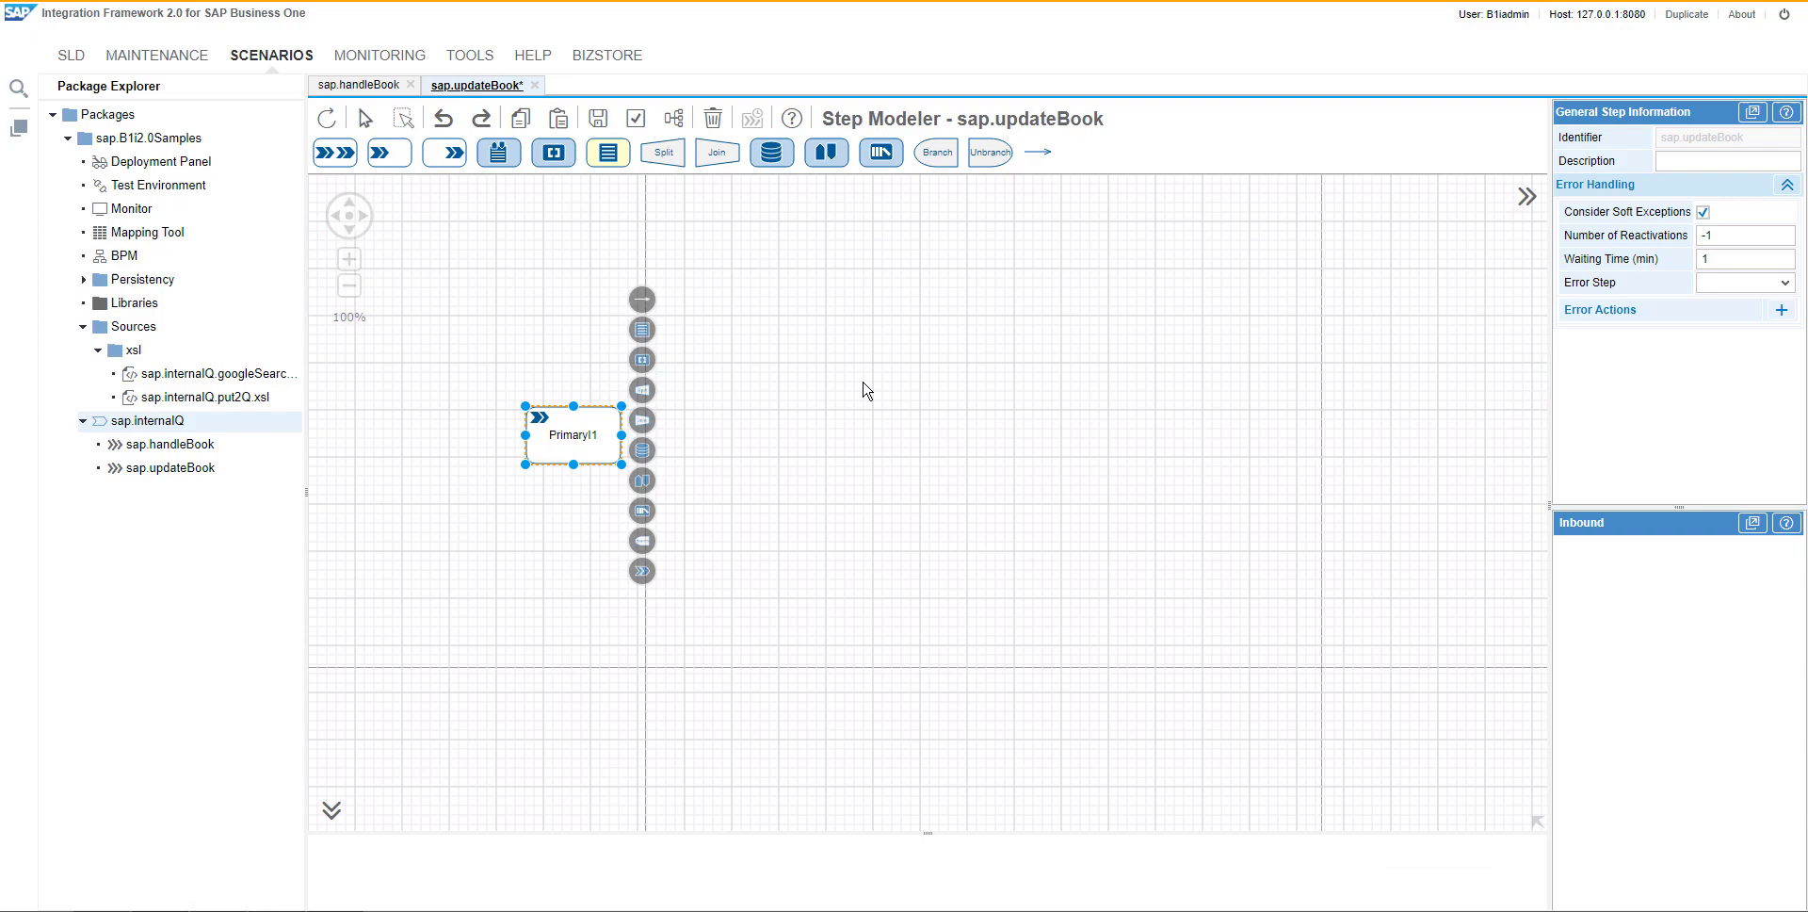
- Add an outbound element to the sap.updateBook model and connect PrimaryI1 to it
click(1046, 415)
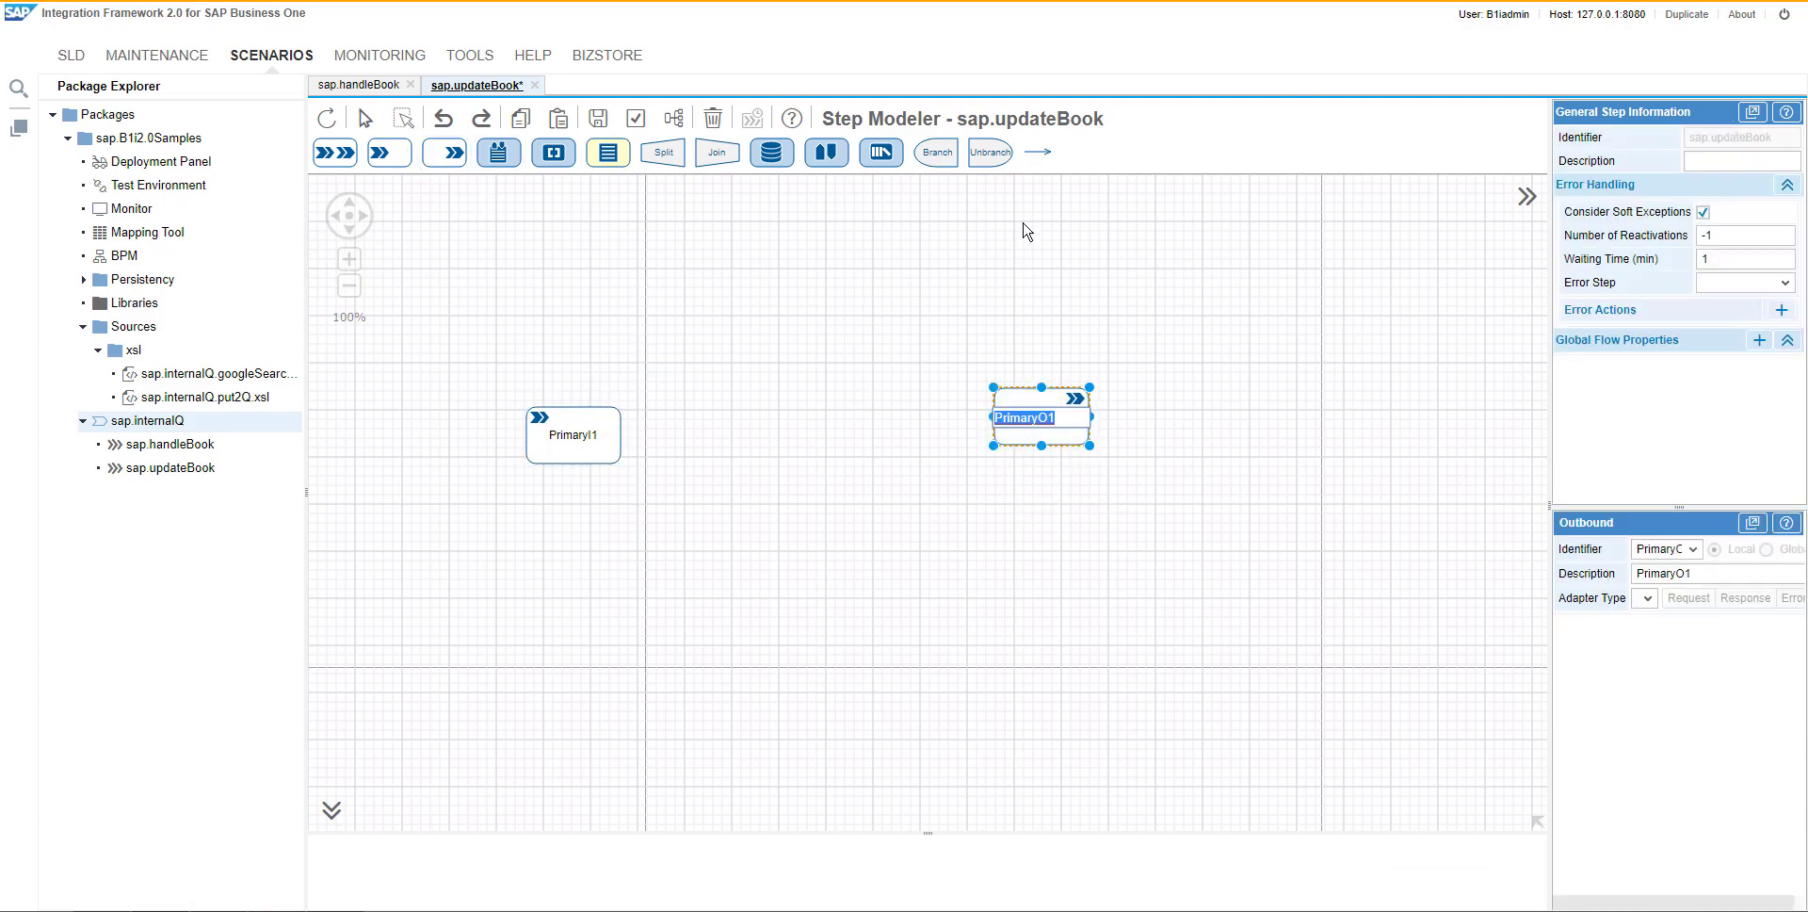
click(1037, 152)
drag(620, 437, 999, 422)
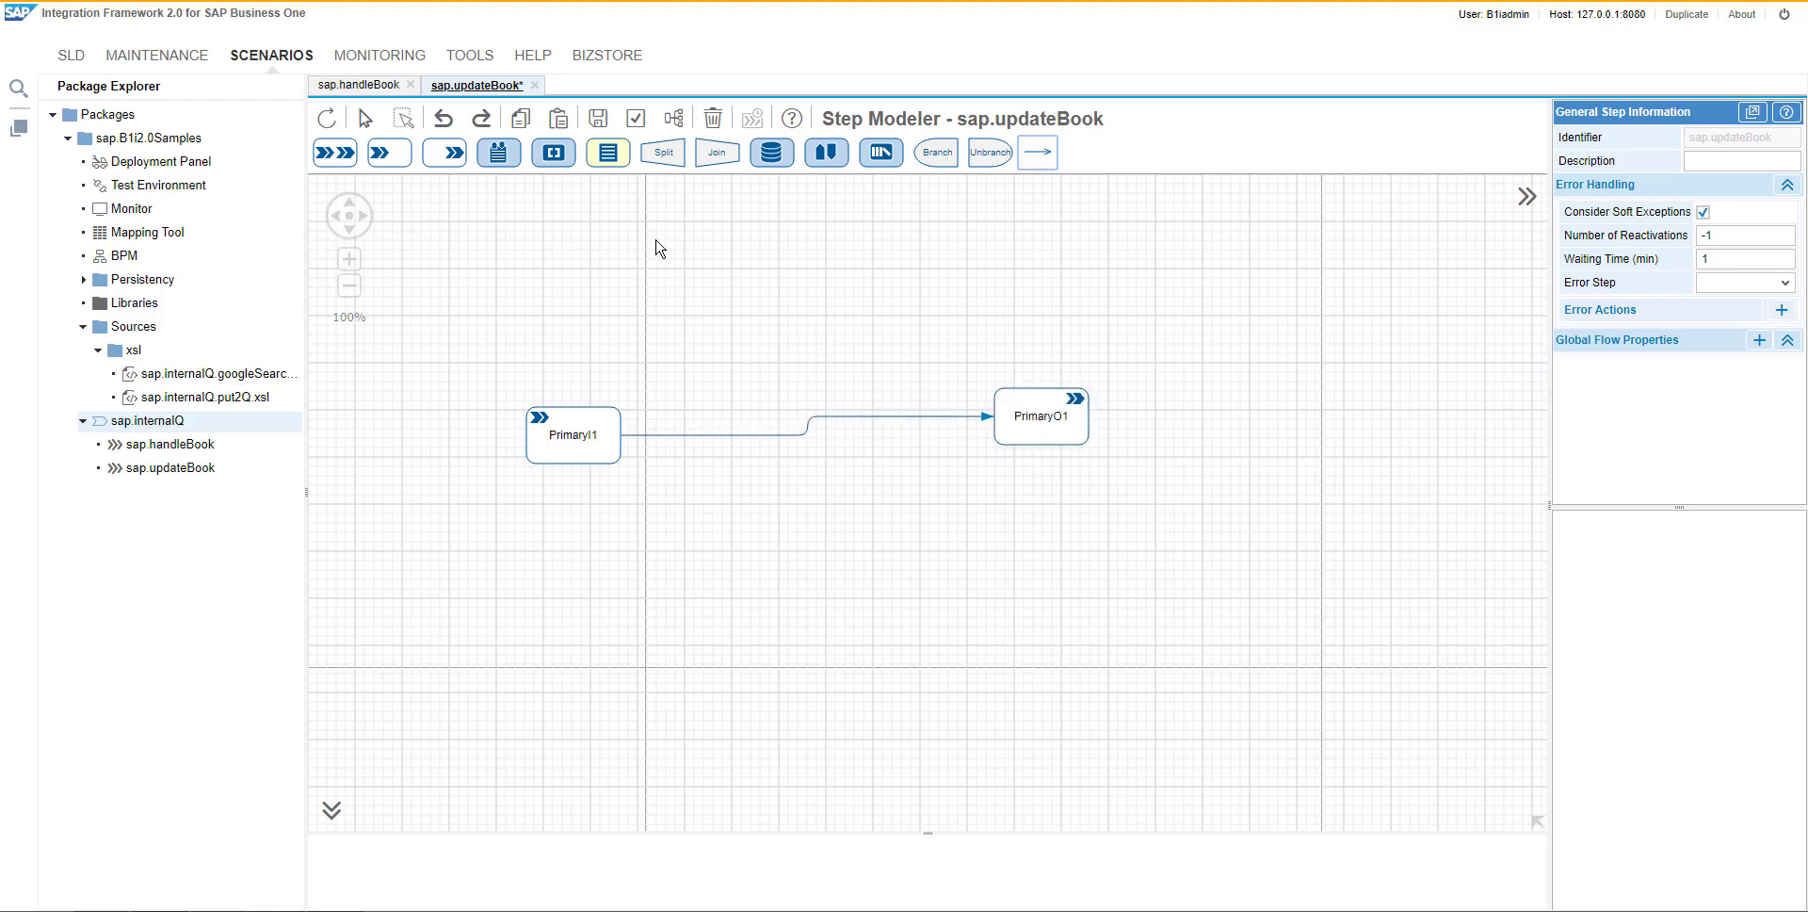
- Insert an XSL transformation between PrimaryI1 and PrimaryO1 and link it to sap.internalQ.updateB1.xsl
click(608, 152)
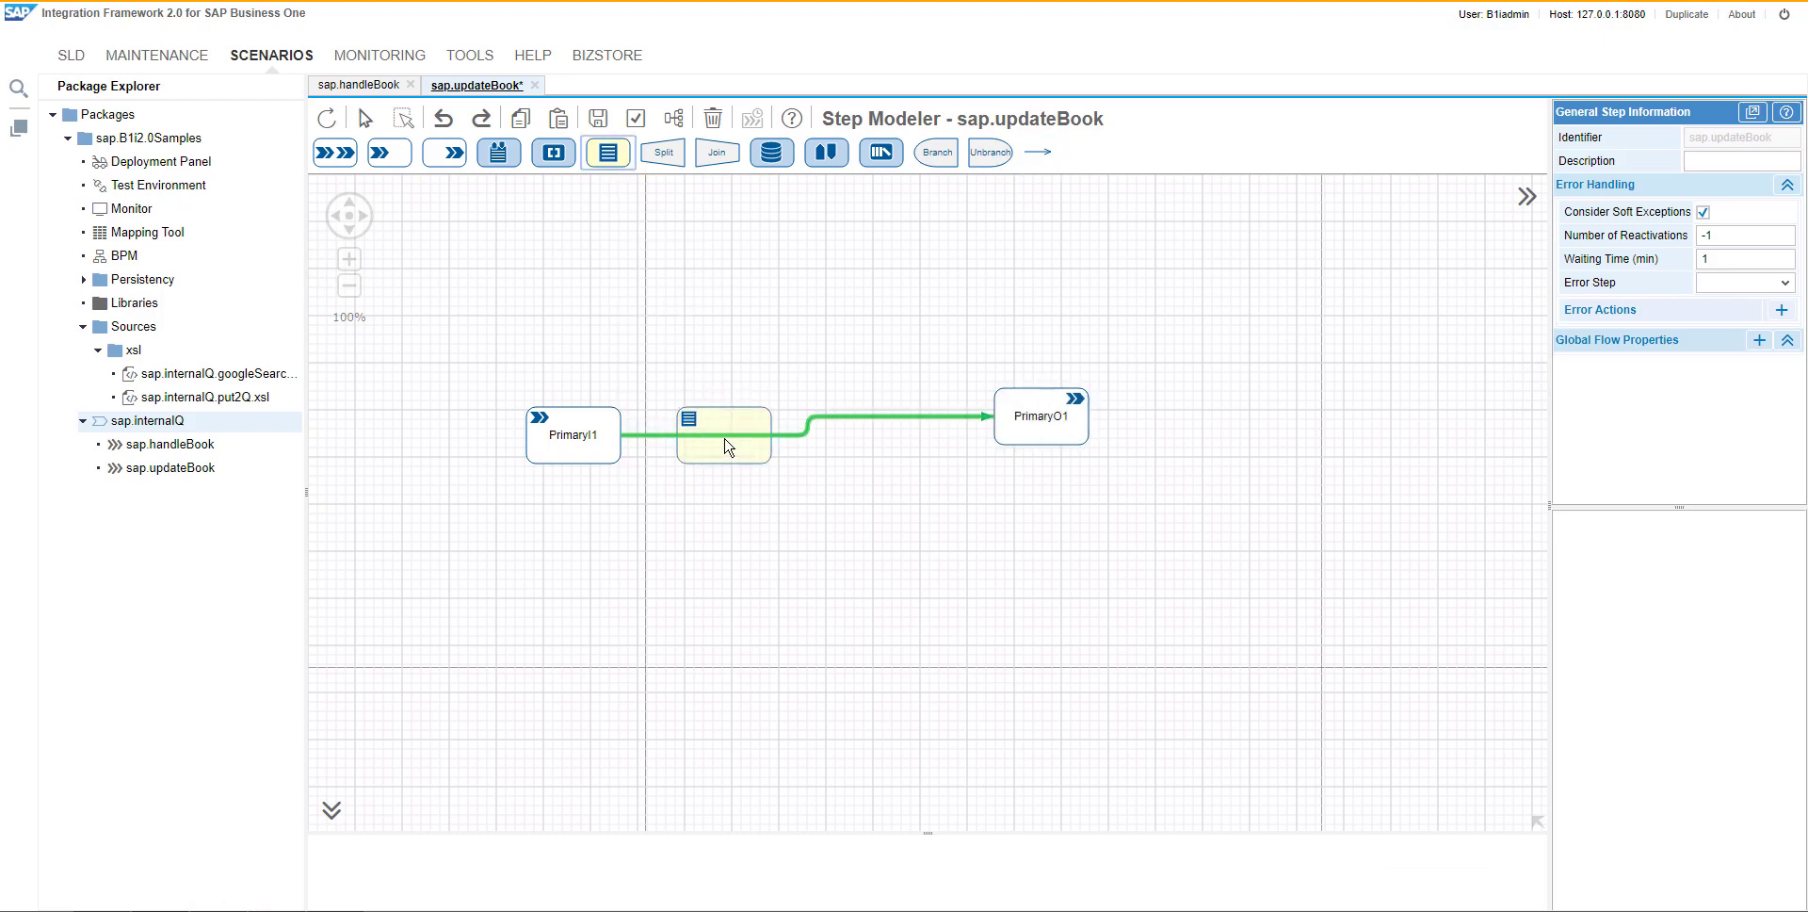
click(726, 439)
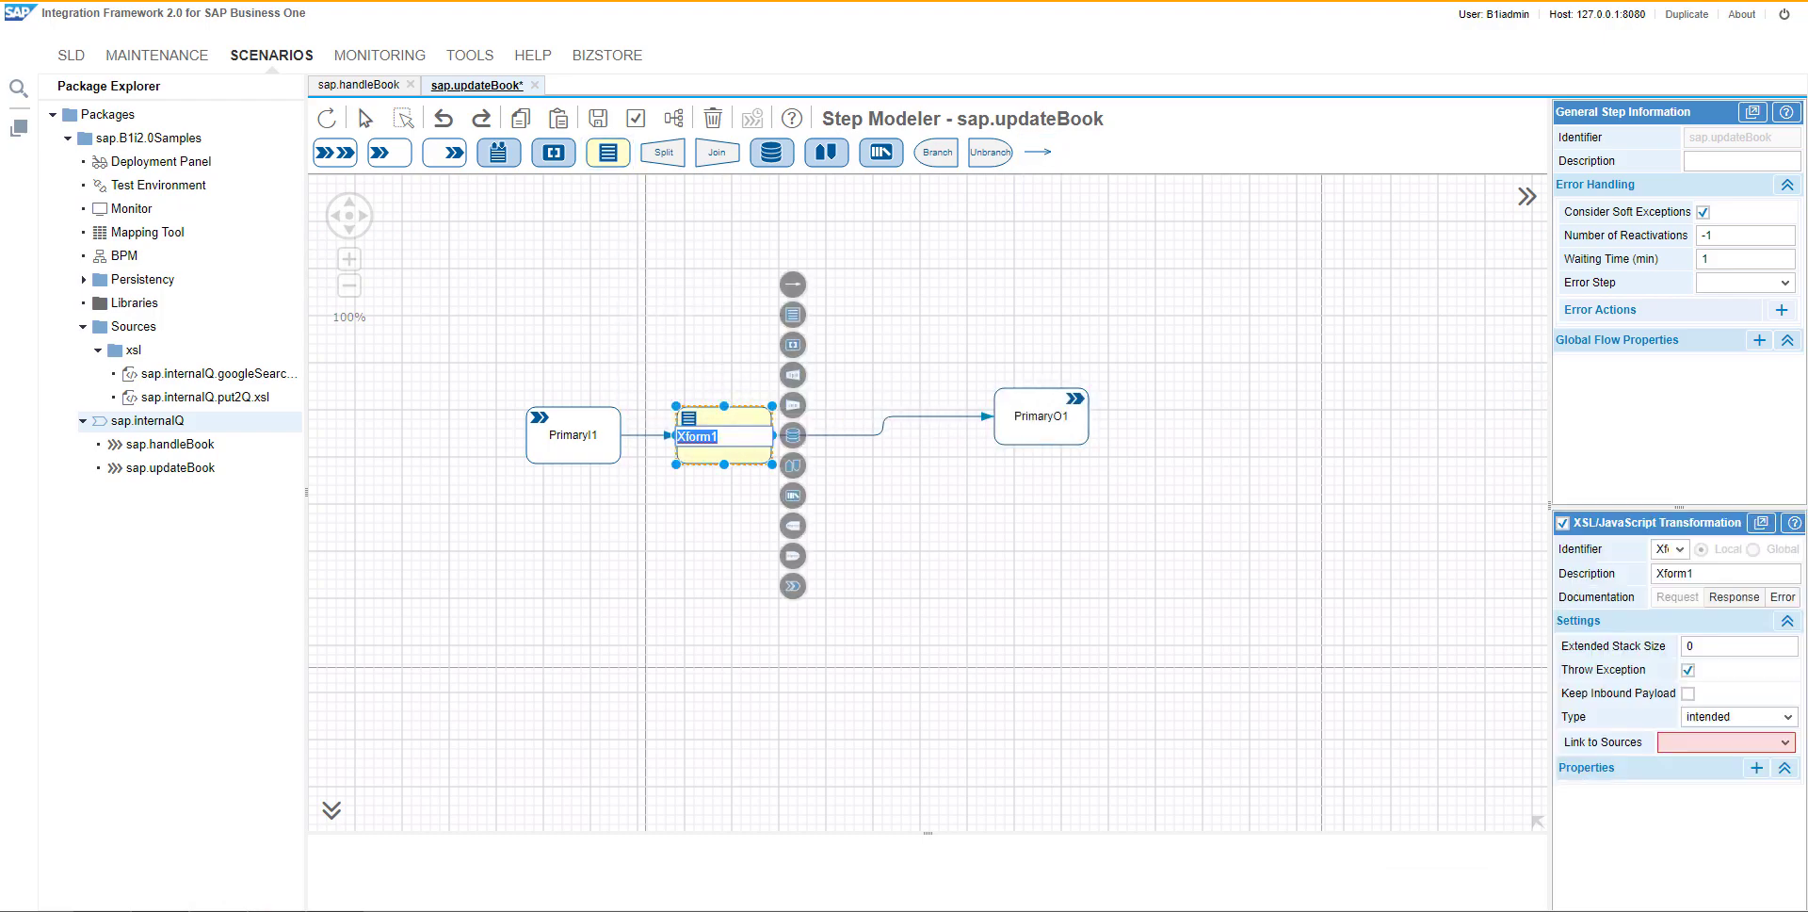
click(1686, 743)
click(1179, 651)
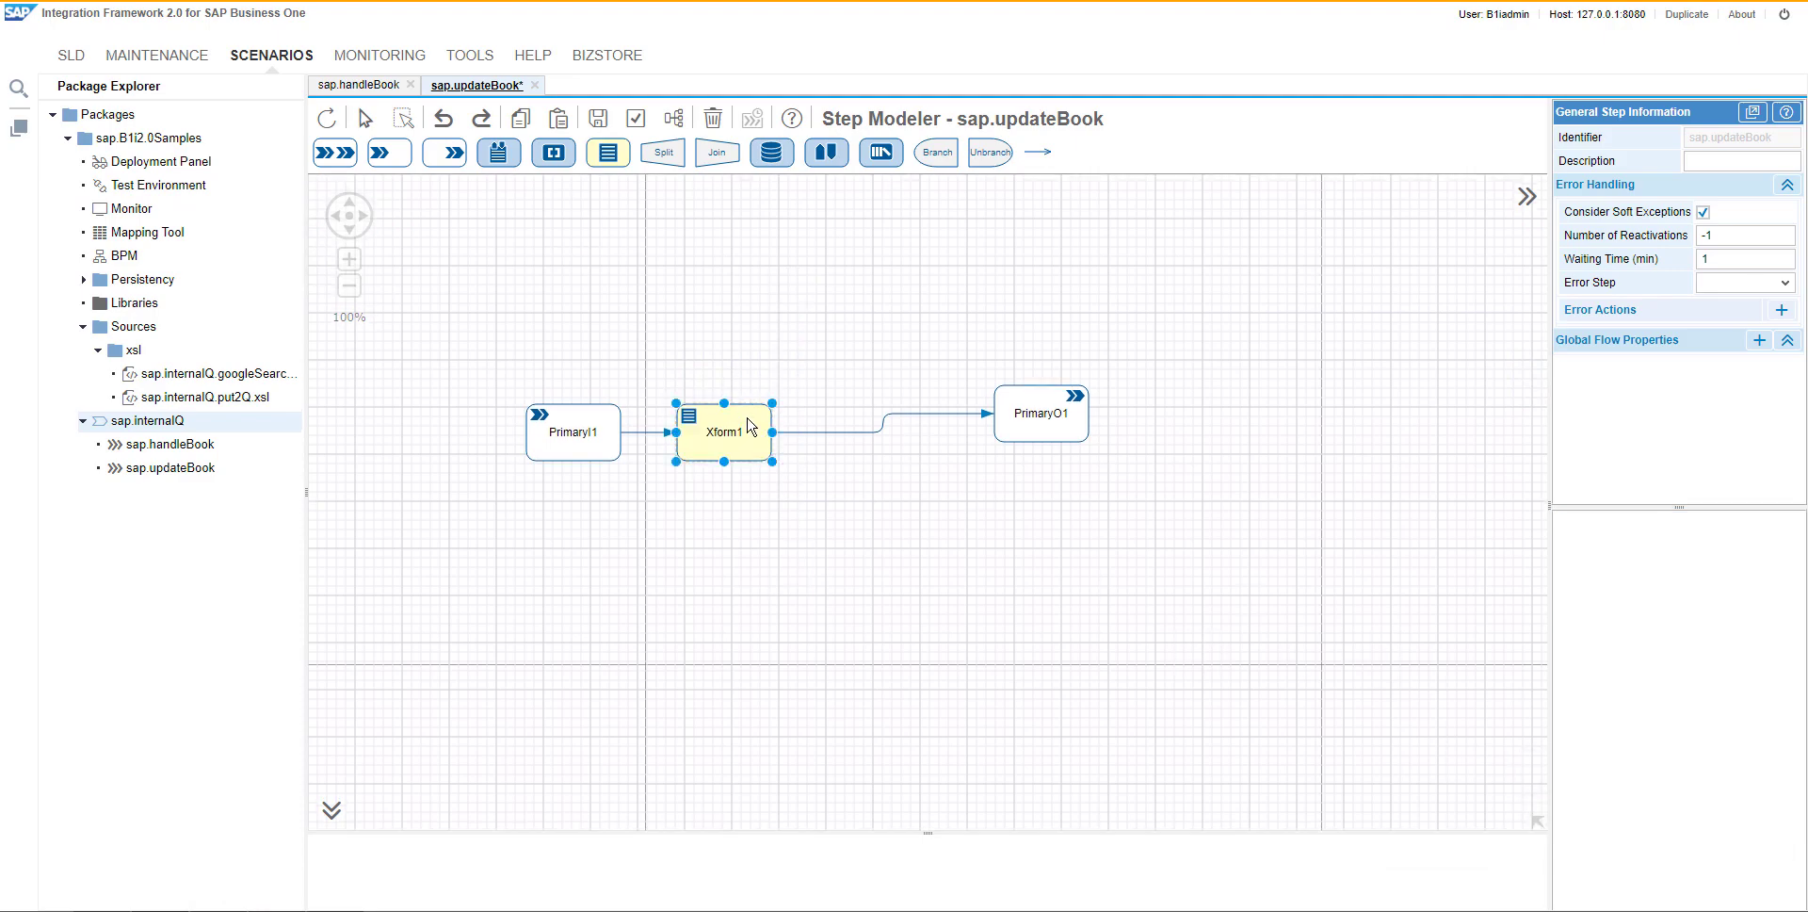
- Format sap.internalQ.updateB1.xsl, replace its "your coding" placeholder with the ServiceLayer mapping code, then save and close the file
double_click(751, 427)
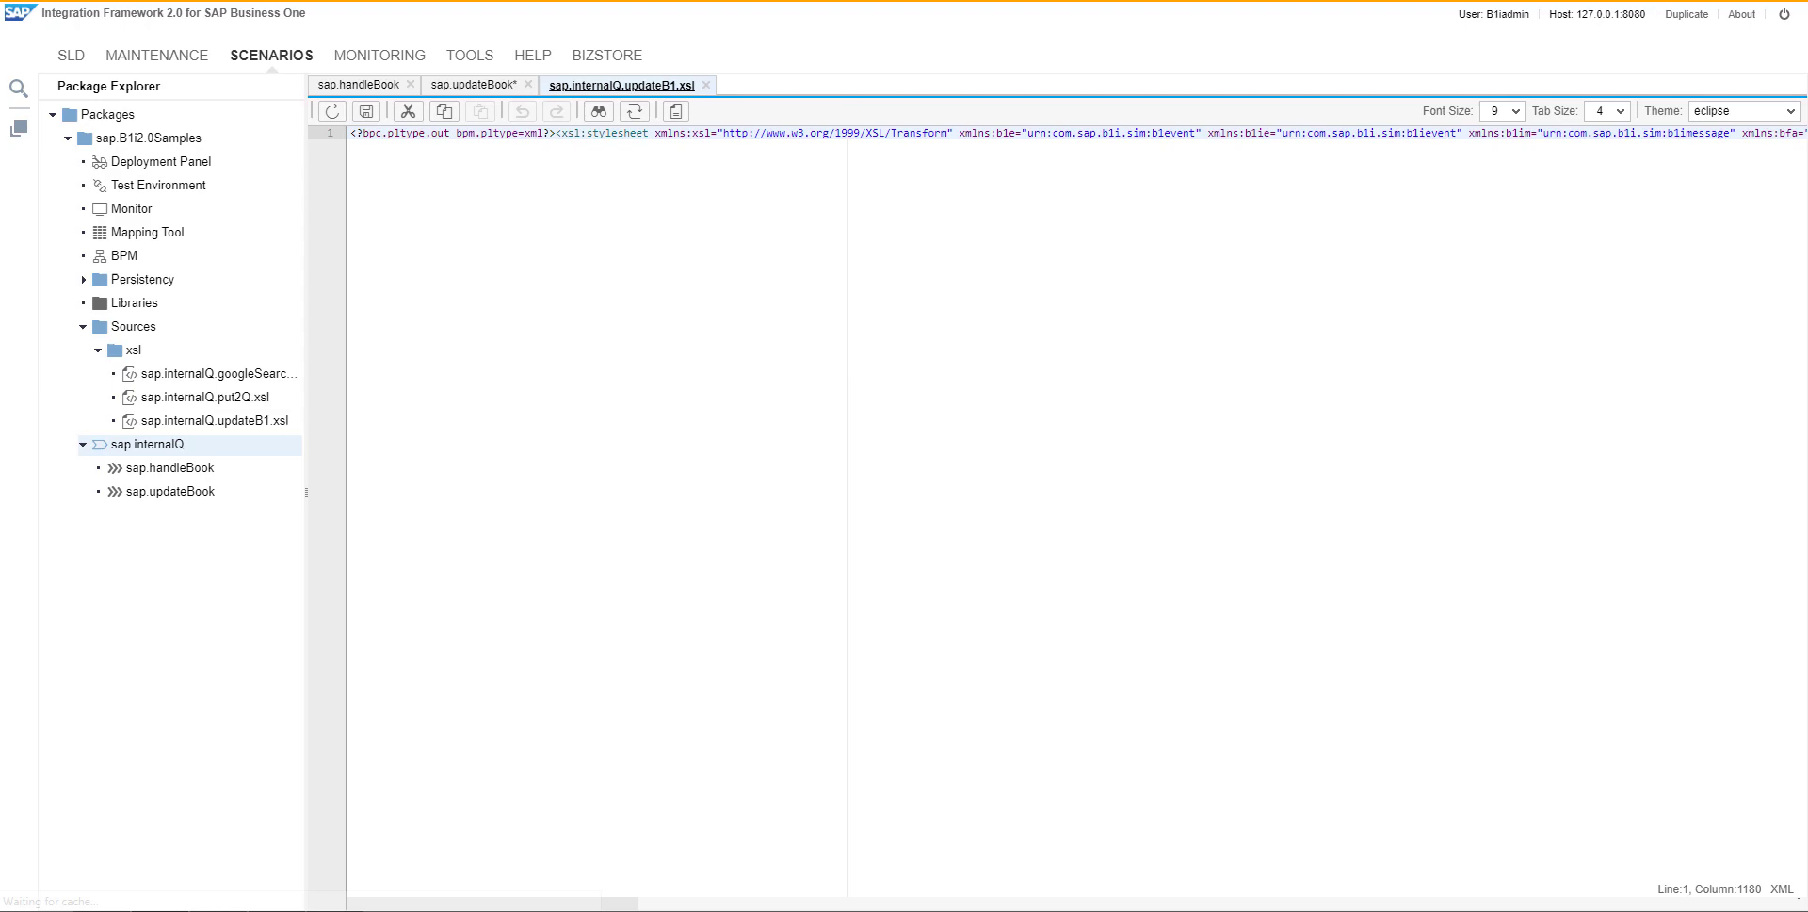
click(678, 111)
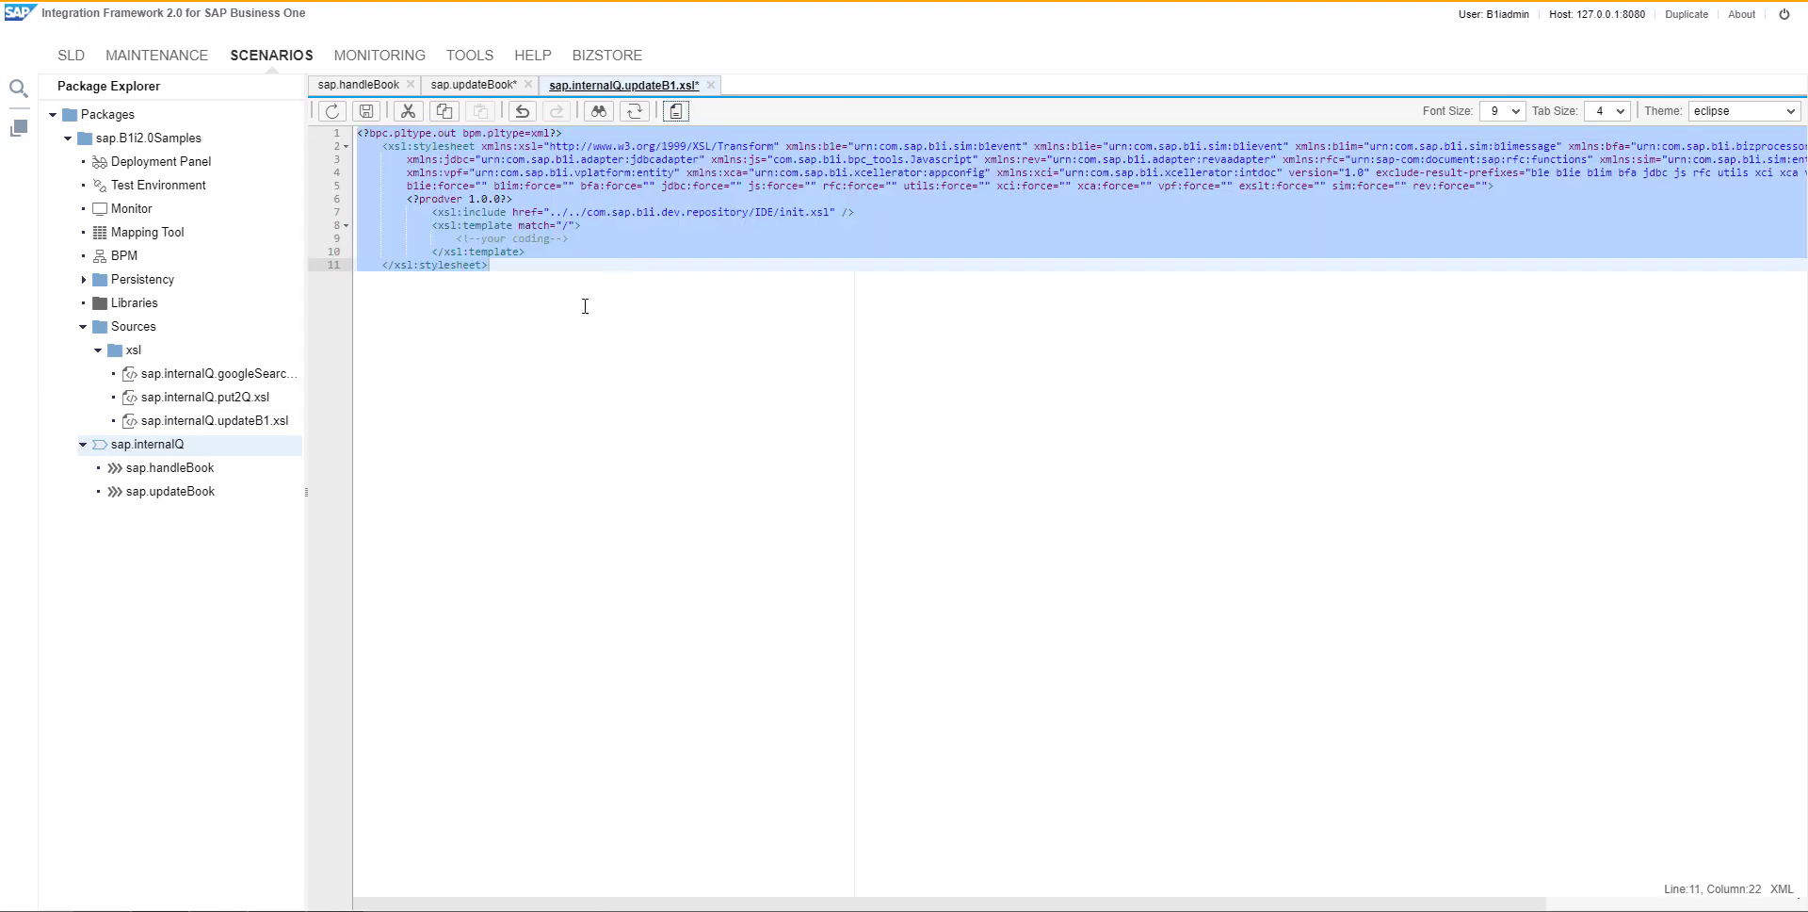
drag(603, 239, 457, 237)
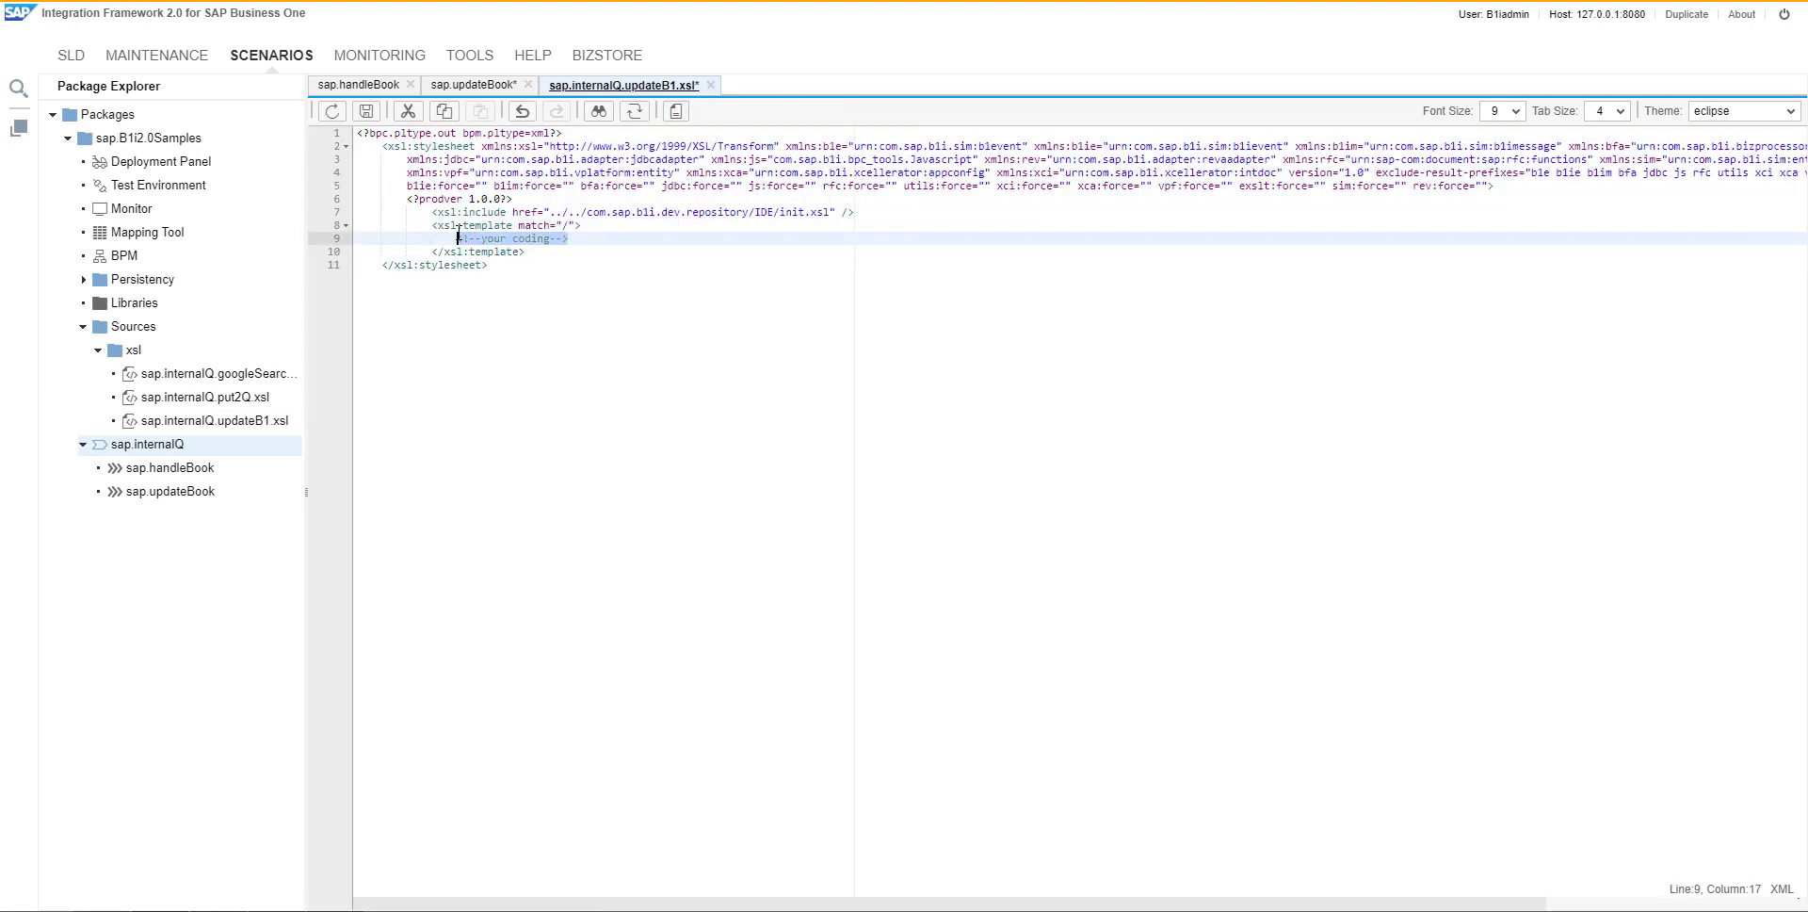
key(ctrl+v)
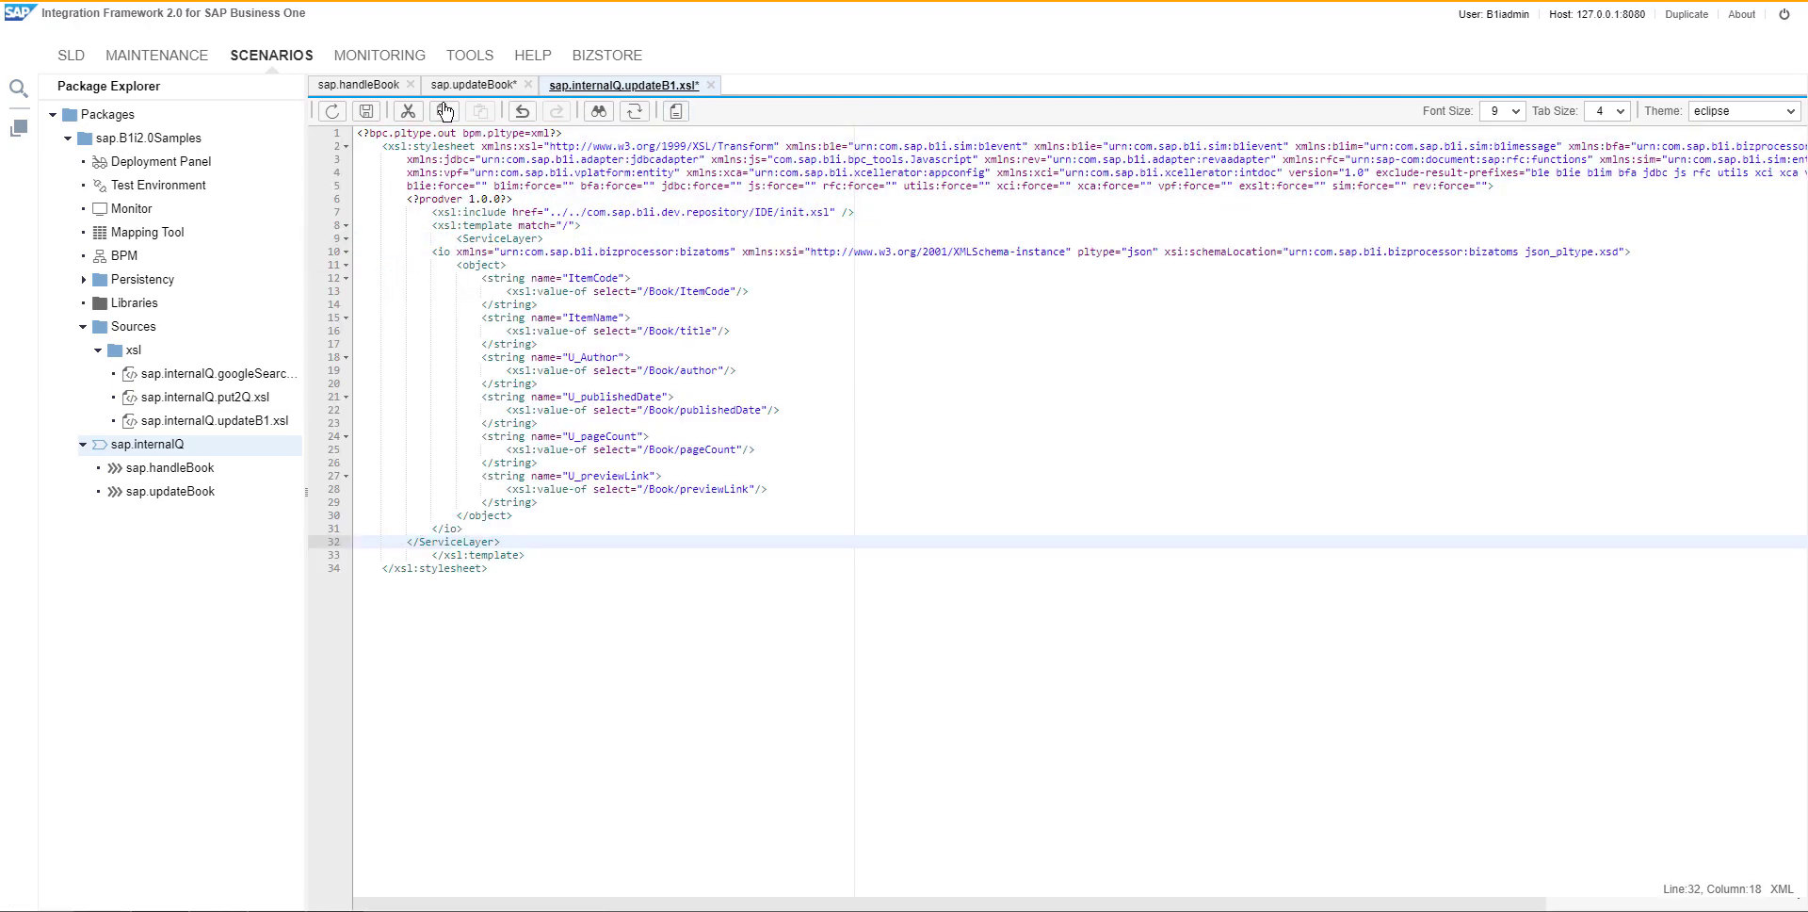
click(710, 85)
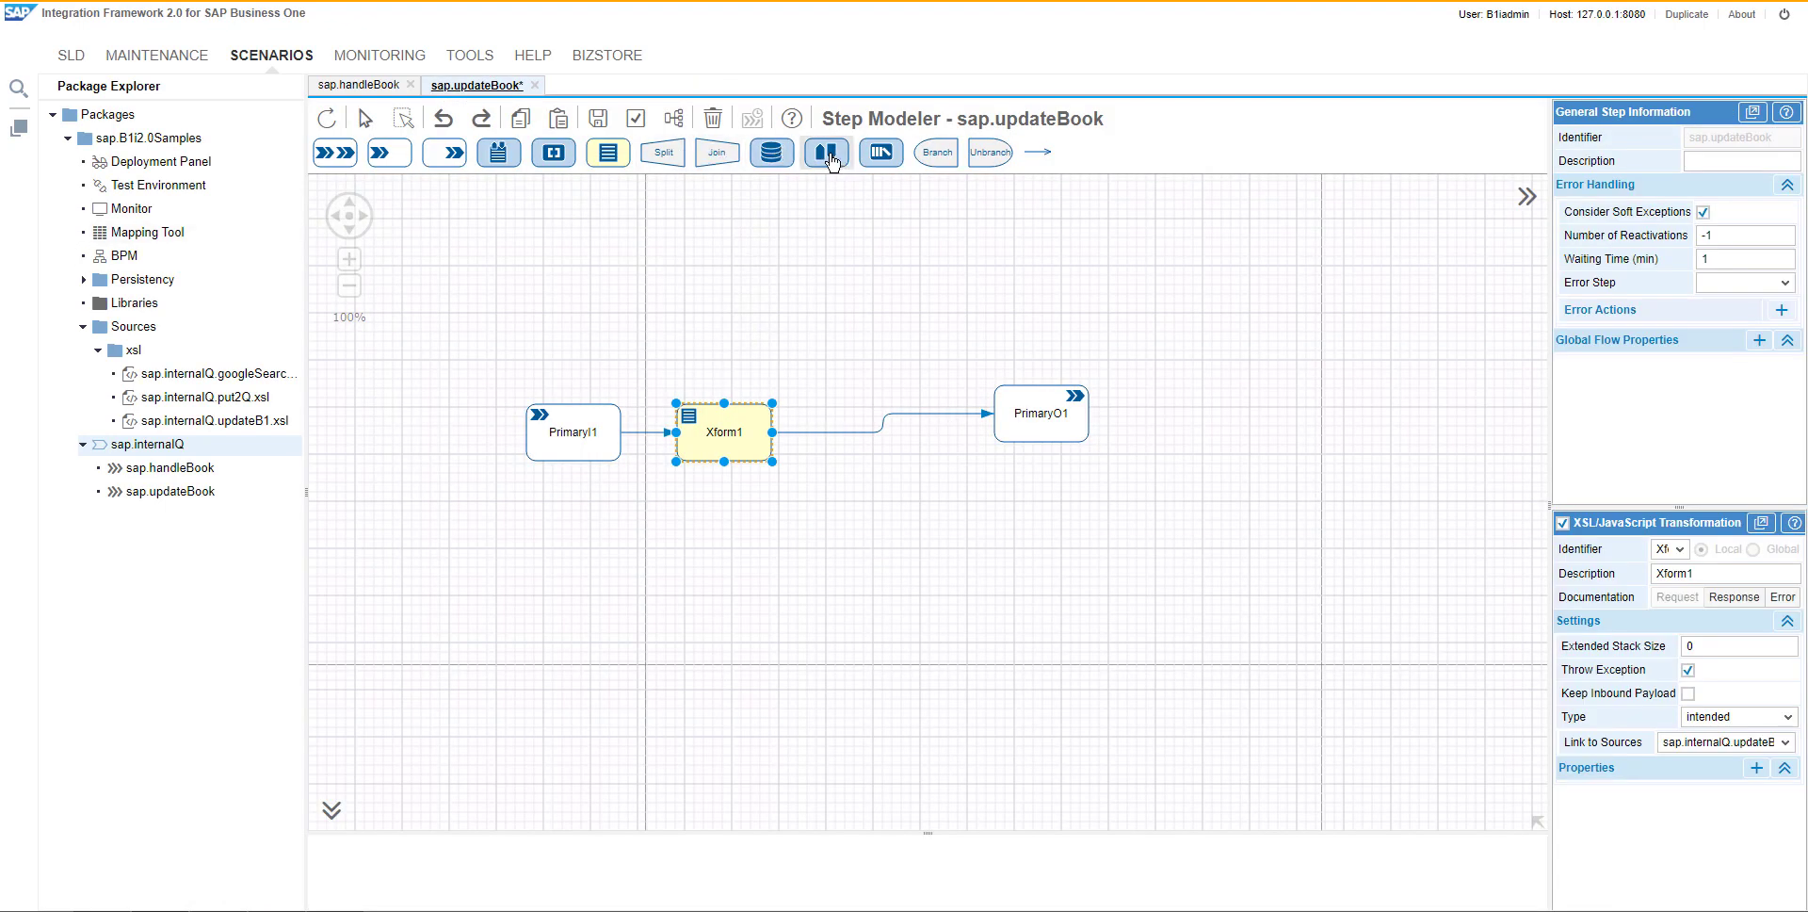
- Insert an adapter call between Xform1 and PrimaryO1 and set its adapter type to B1SL, the SAP Business One Service Layer call
drag(826, 152, 883, 426)
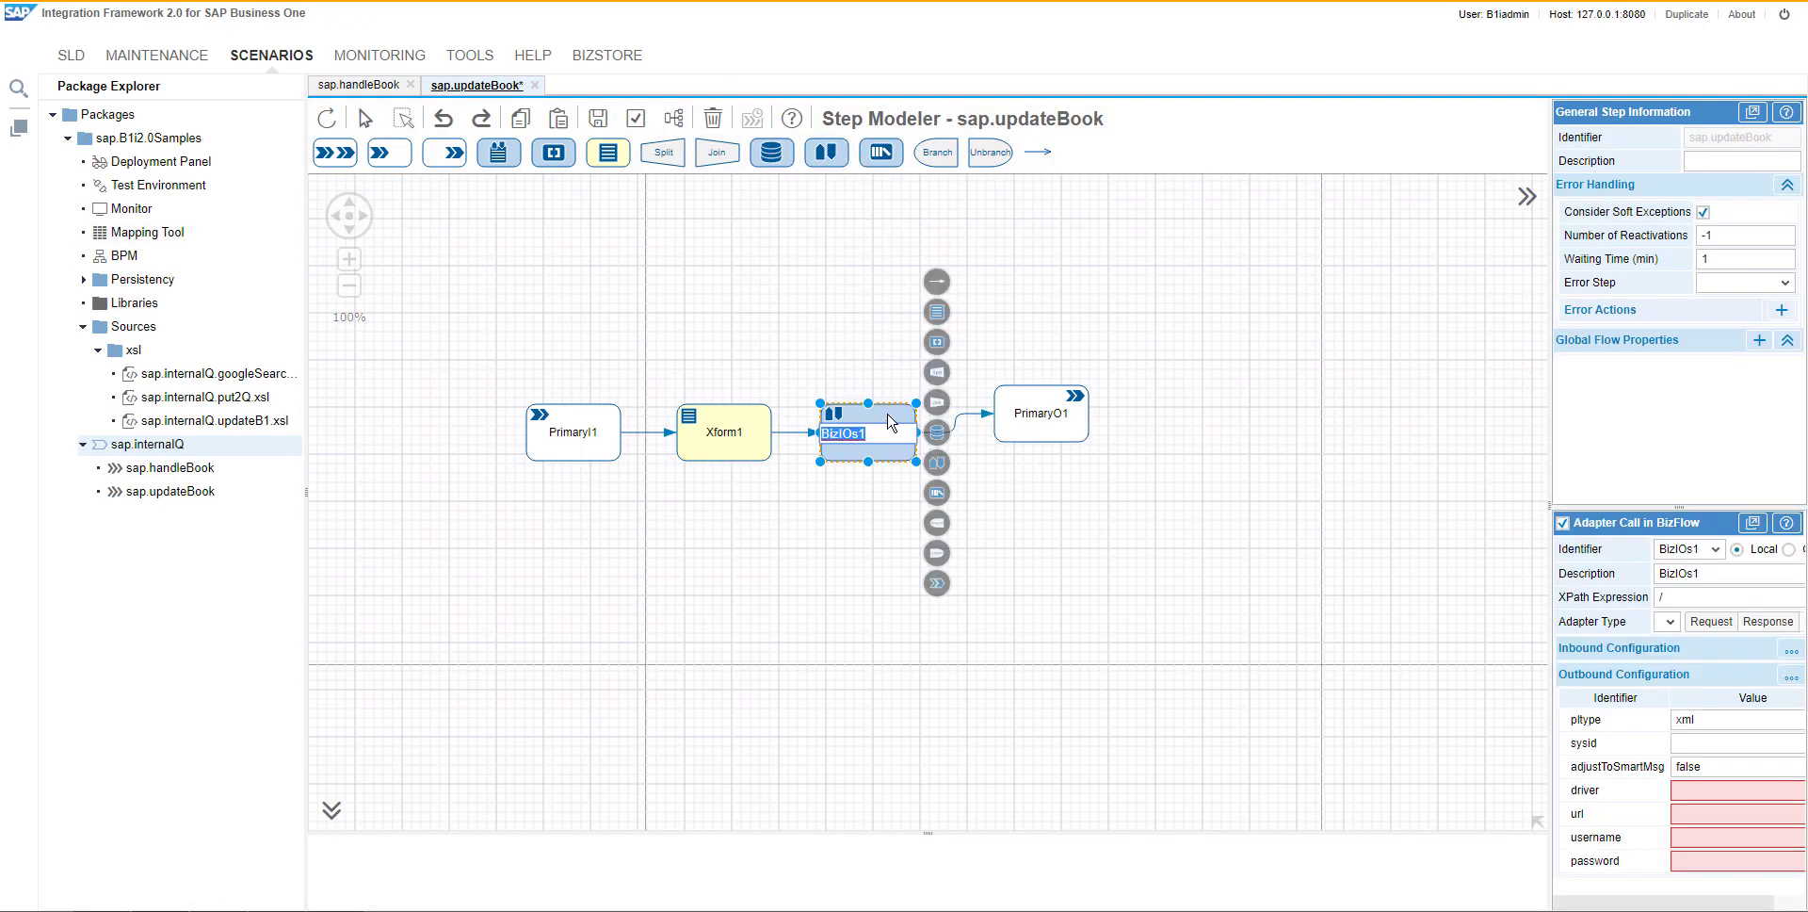
double_click(889, 422)
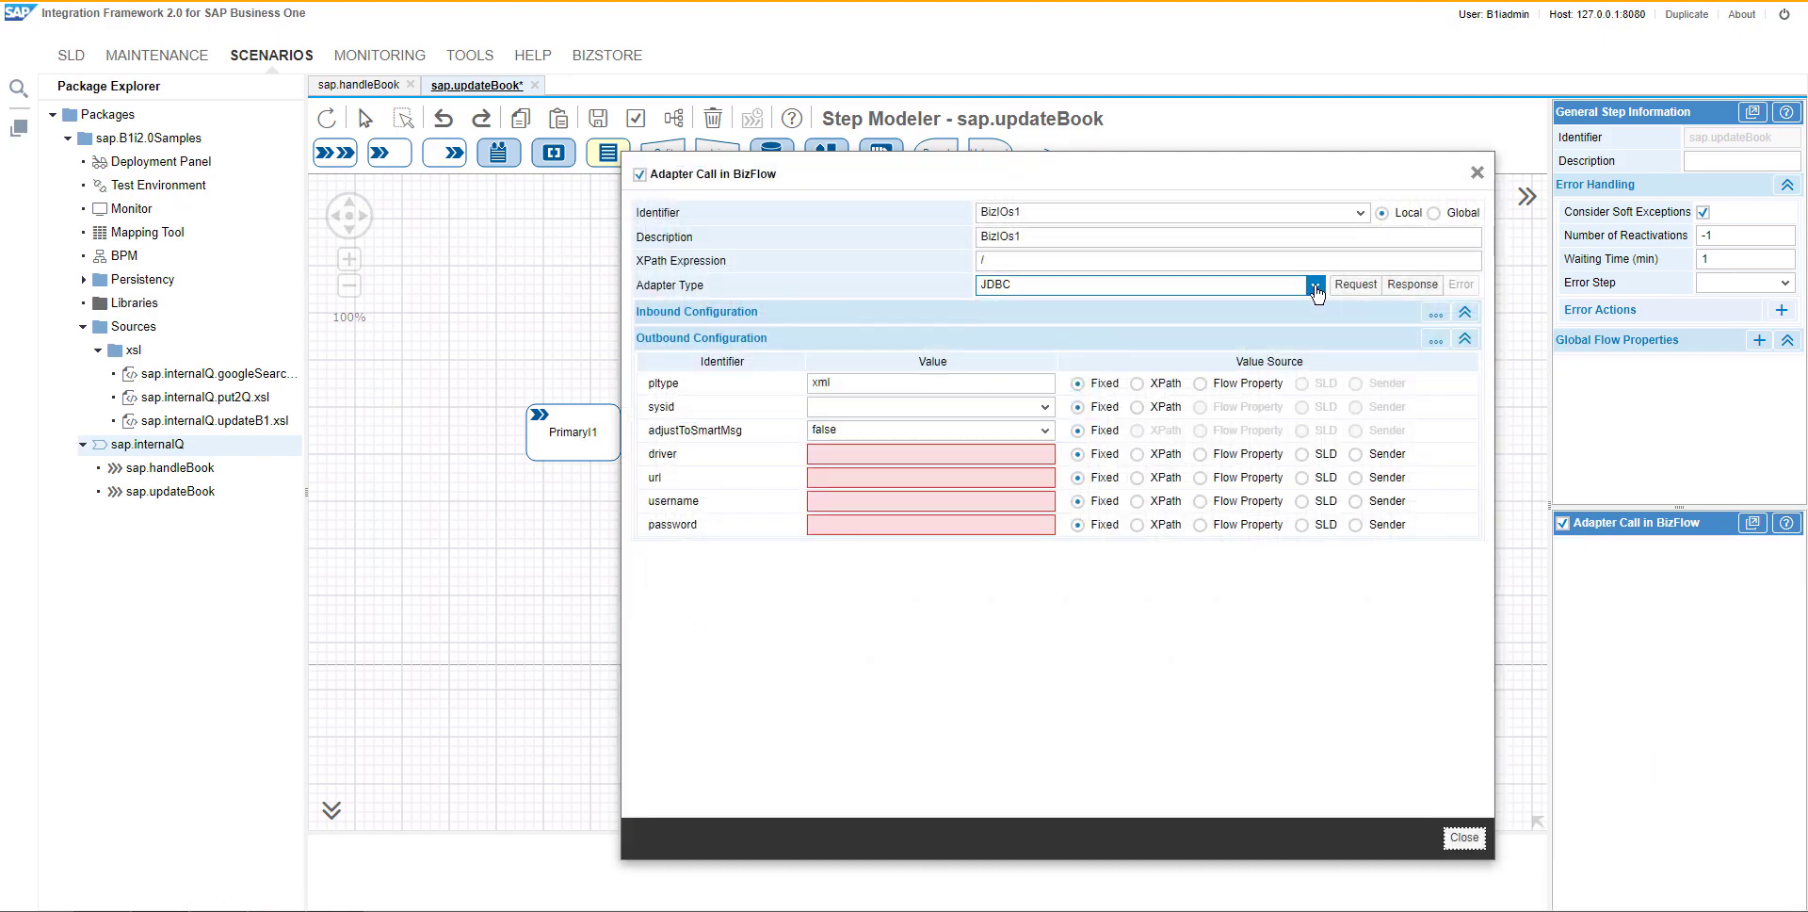
click(1231, 281)
scroll(1170, 332, up, 5)
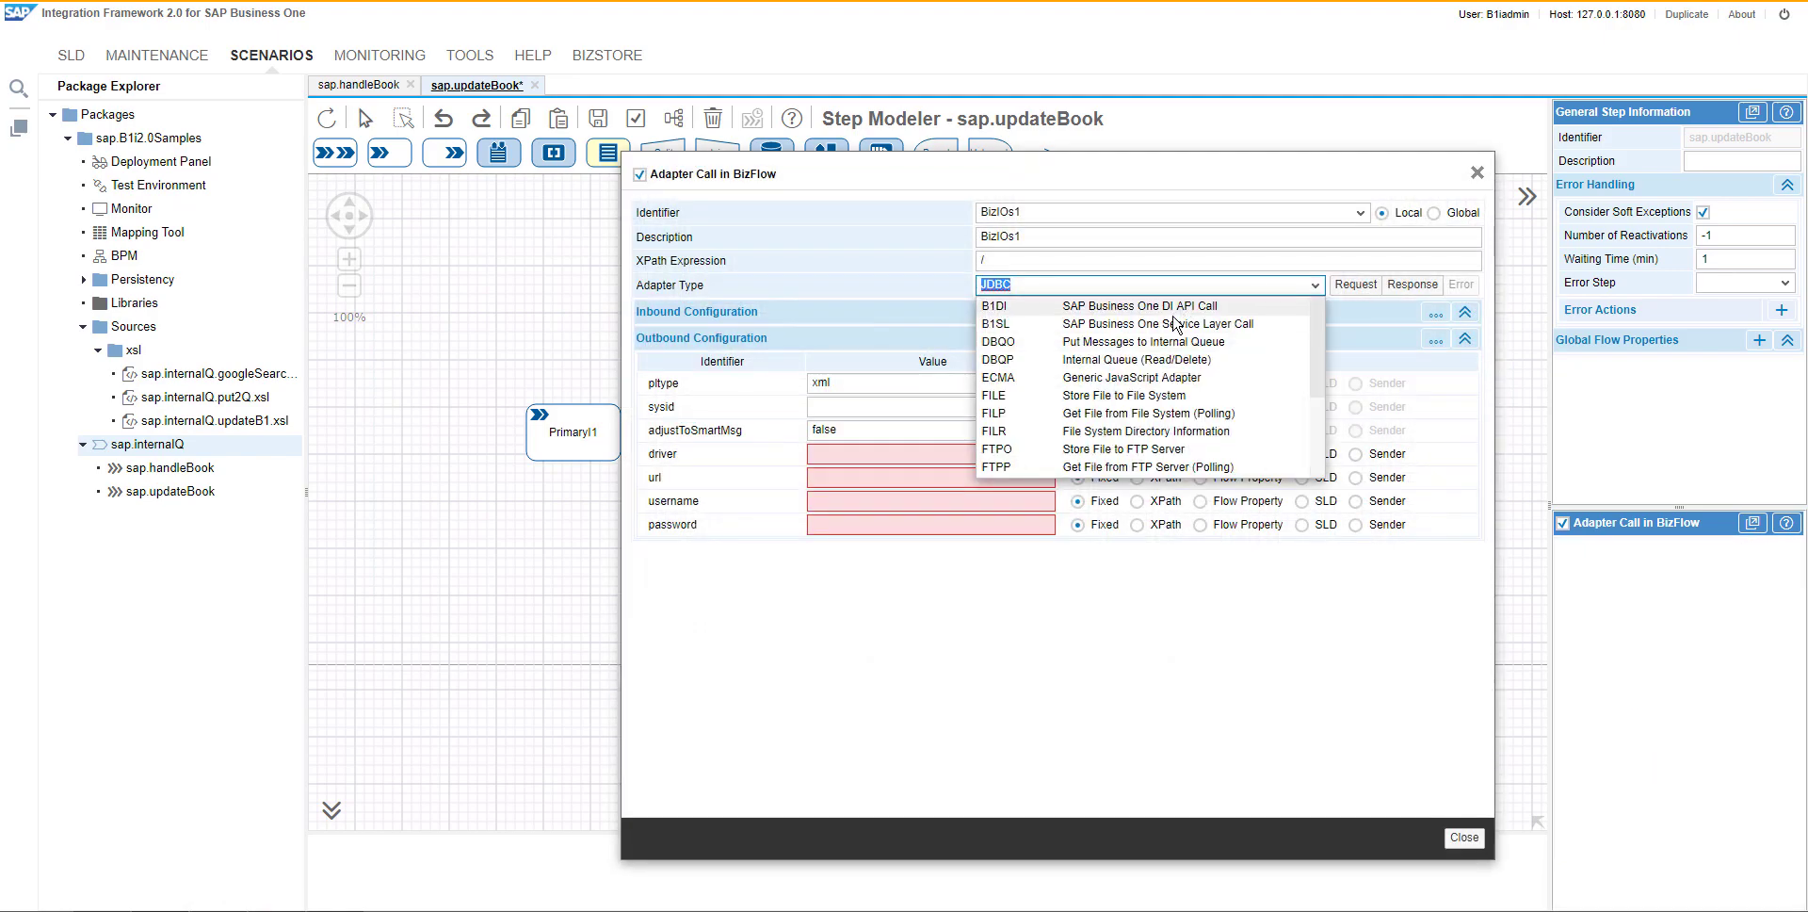
click(1167, 324)
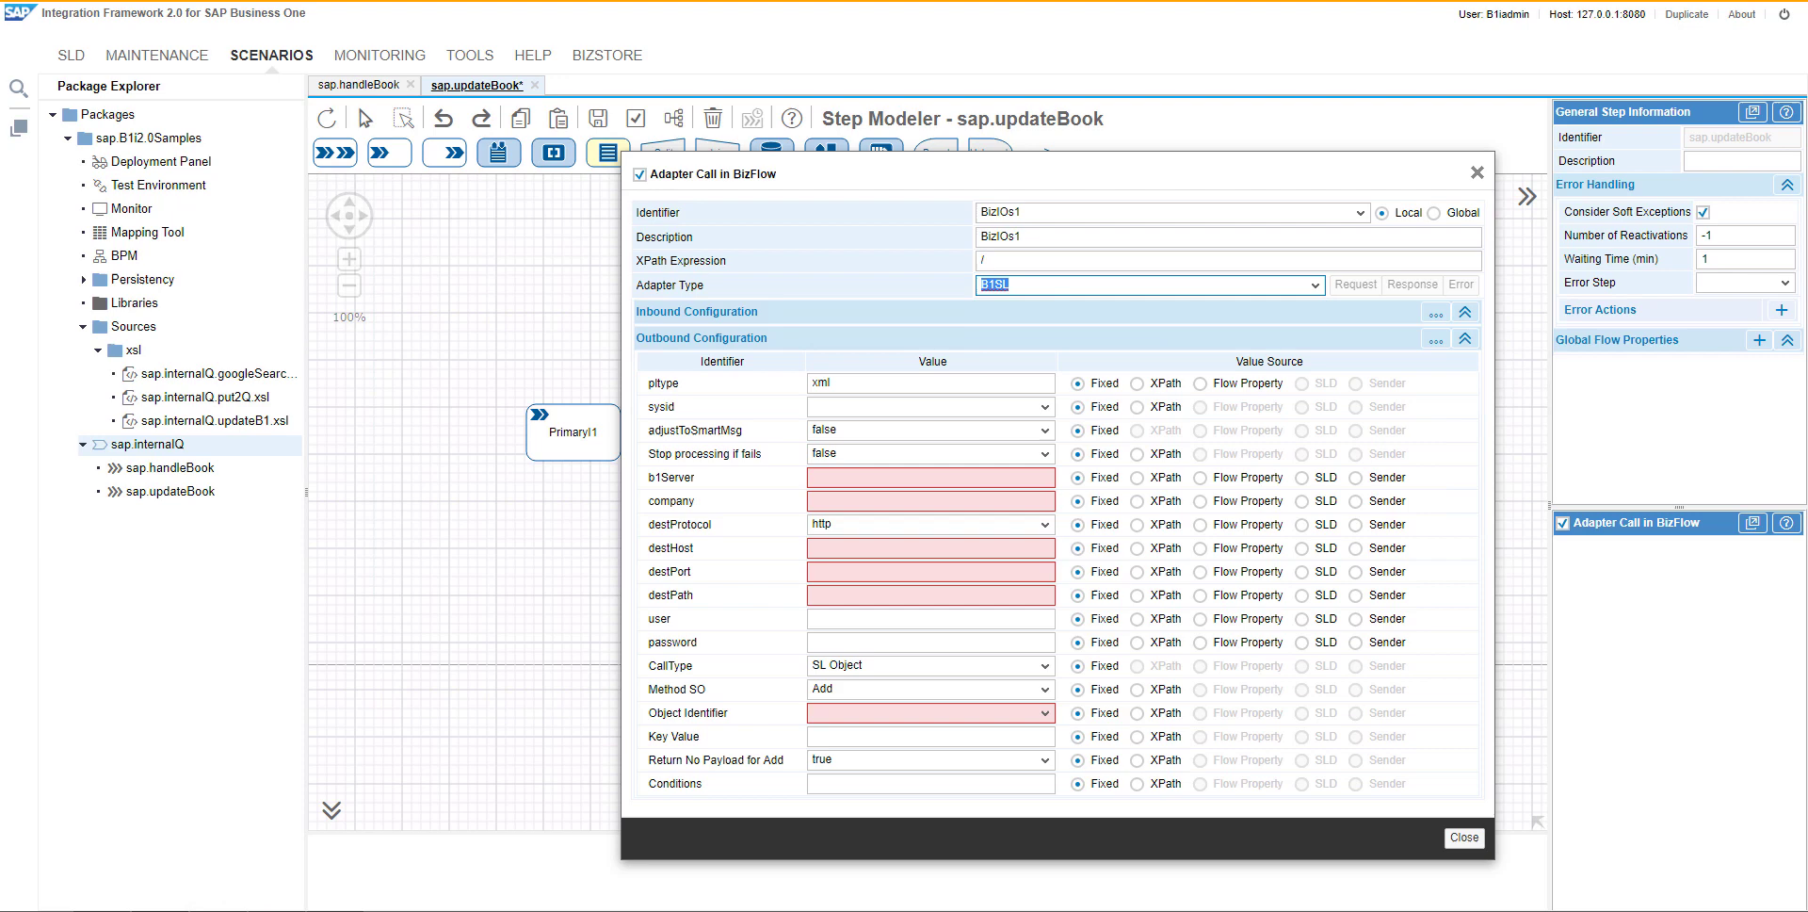
click(1044, 215)
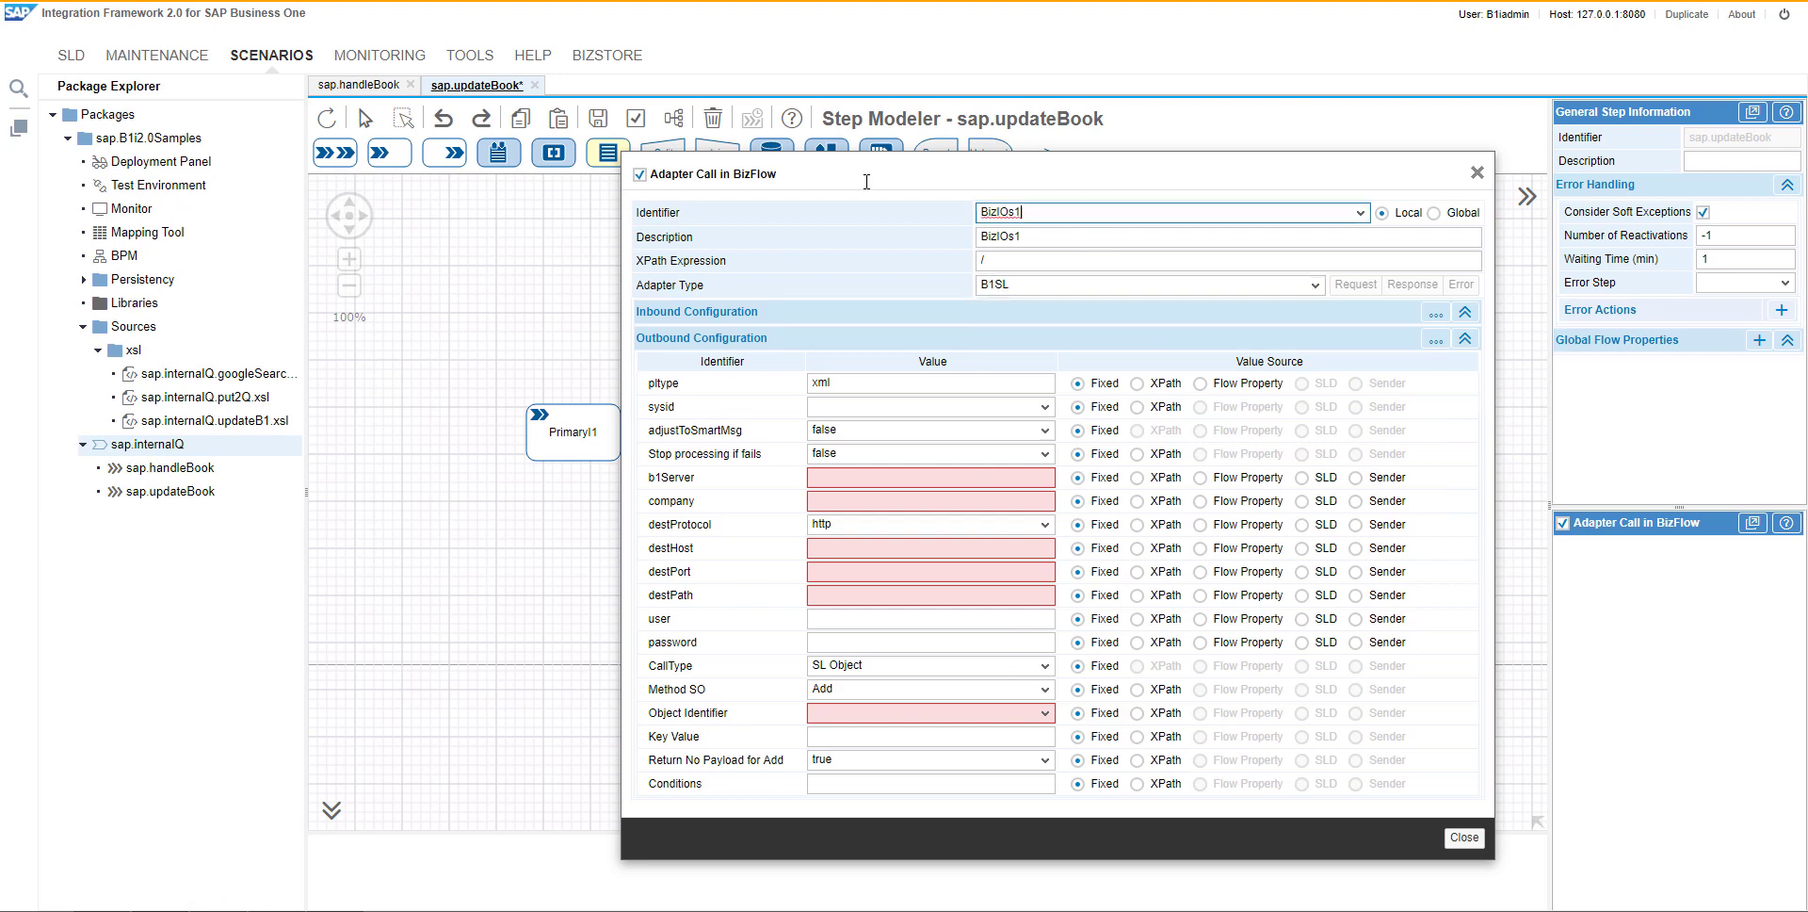
double_click(1005, 211)
text(updateB1)
click(1041, 407)
scroll(973, 591, down, 1)
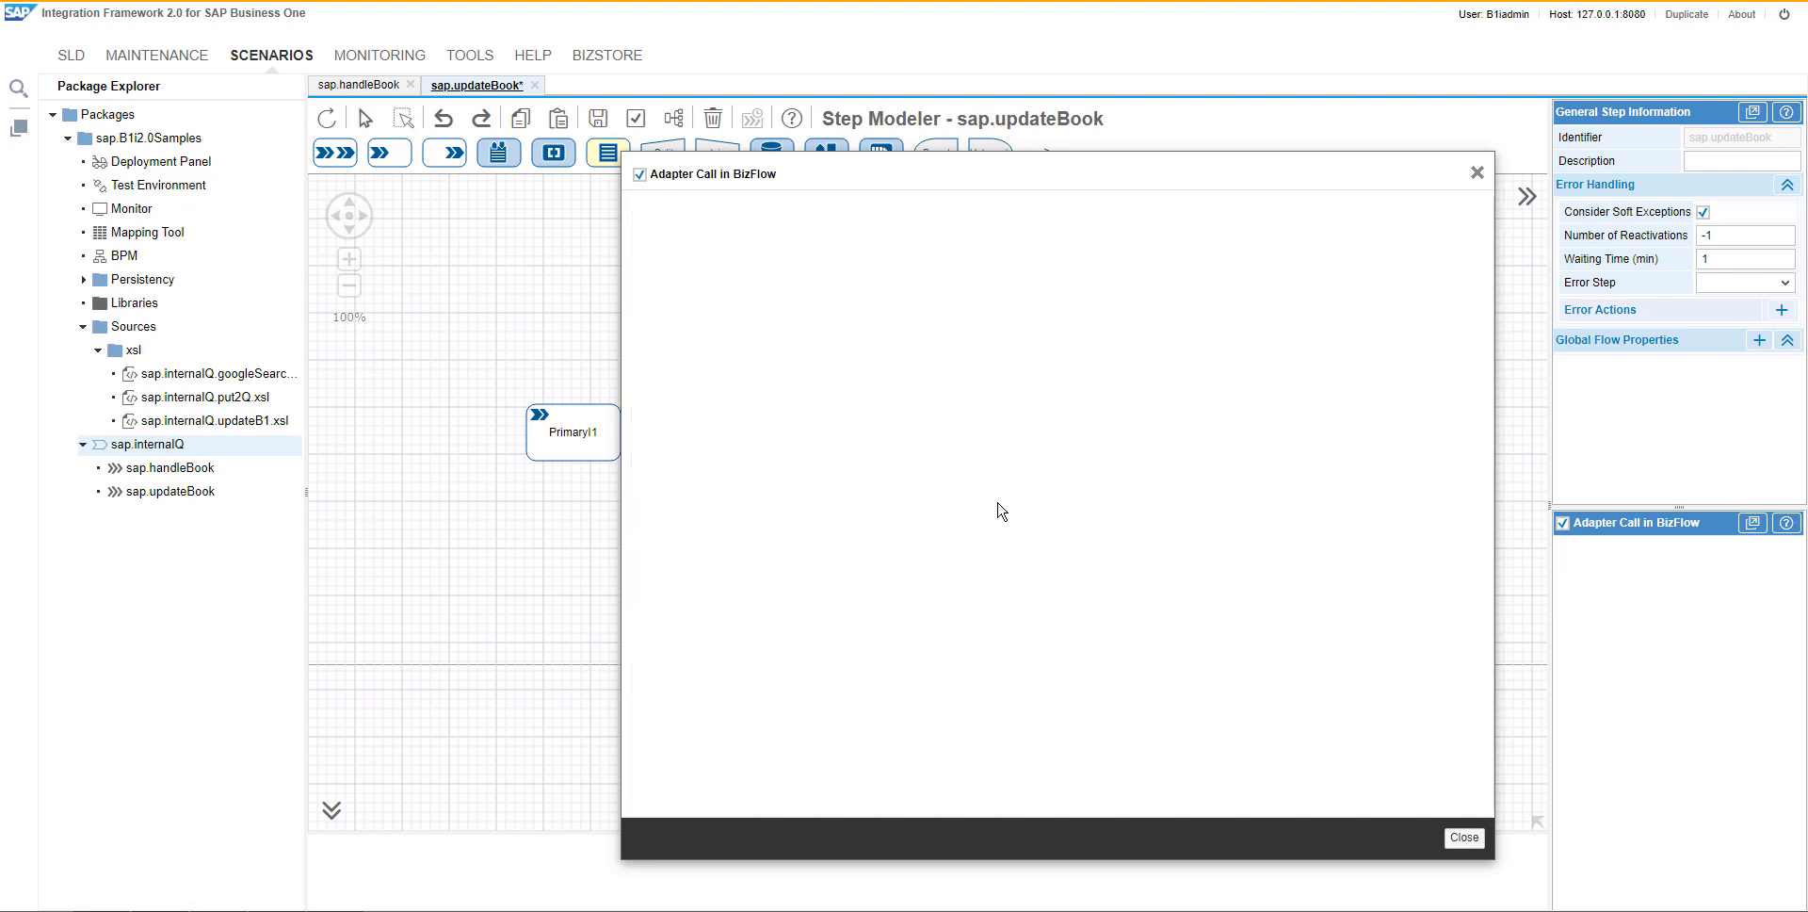
- Set the updateB1 call's method to Update PATCH and its object identifier to Items - Item (String:ItemCode)
click(1044, 689)
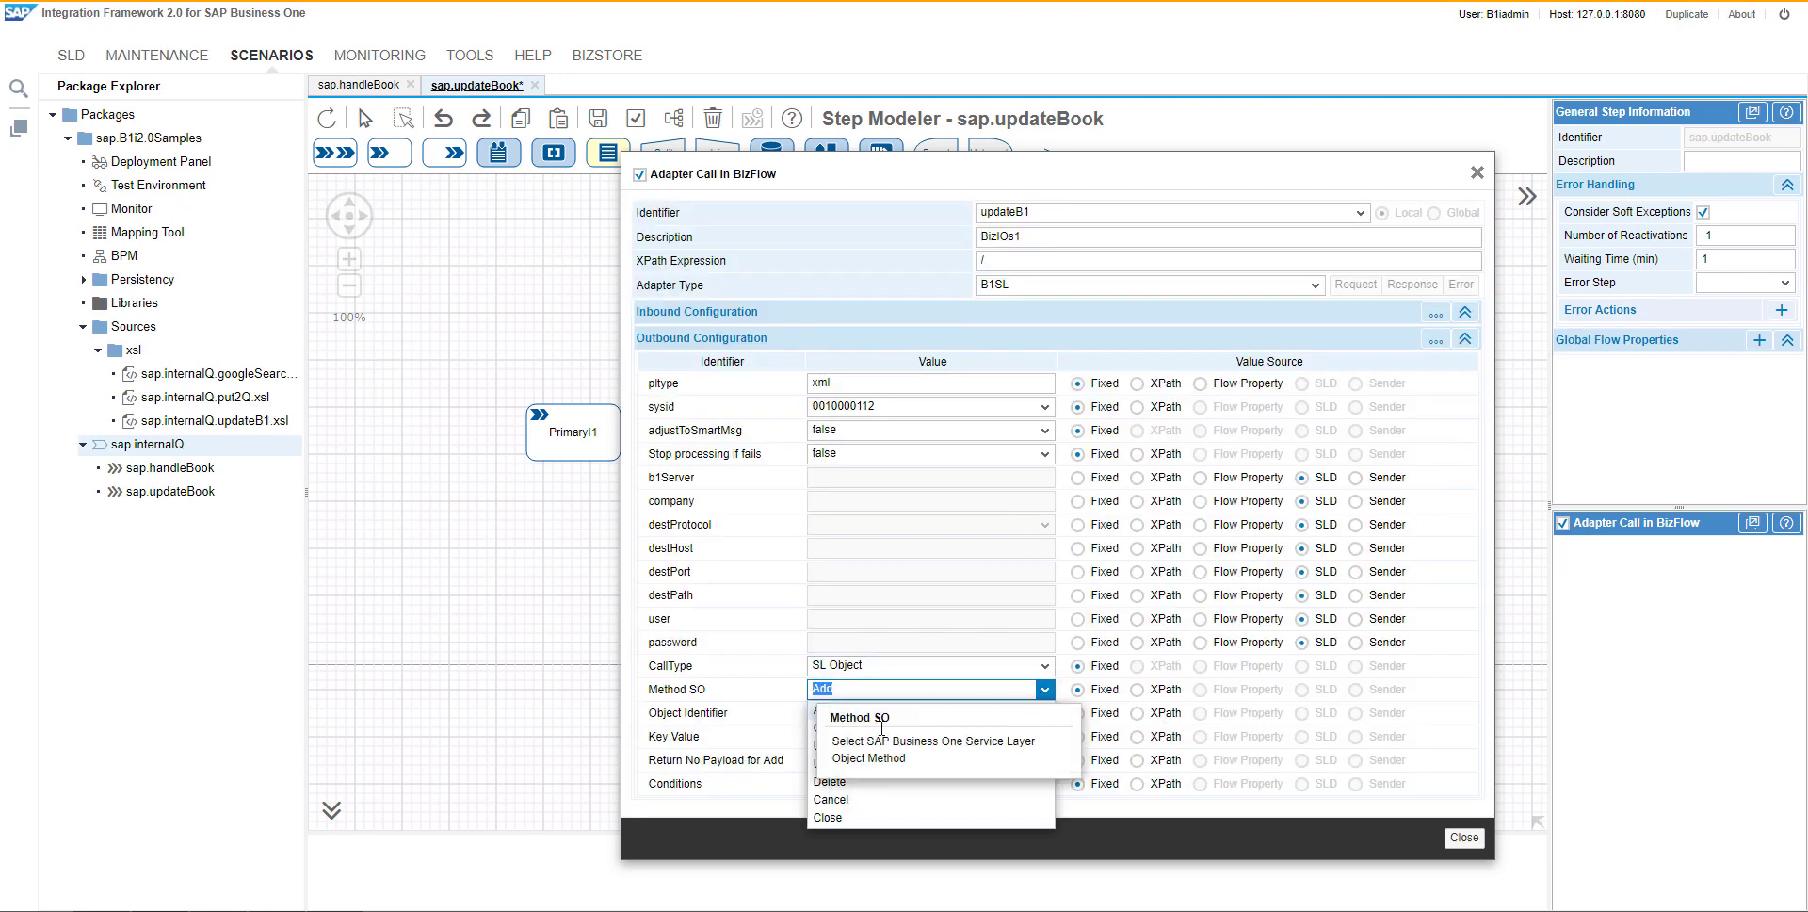
click(825, 765)
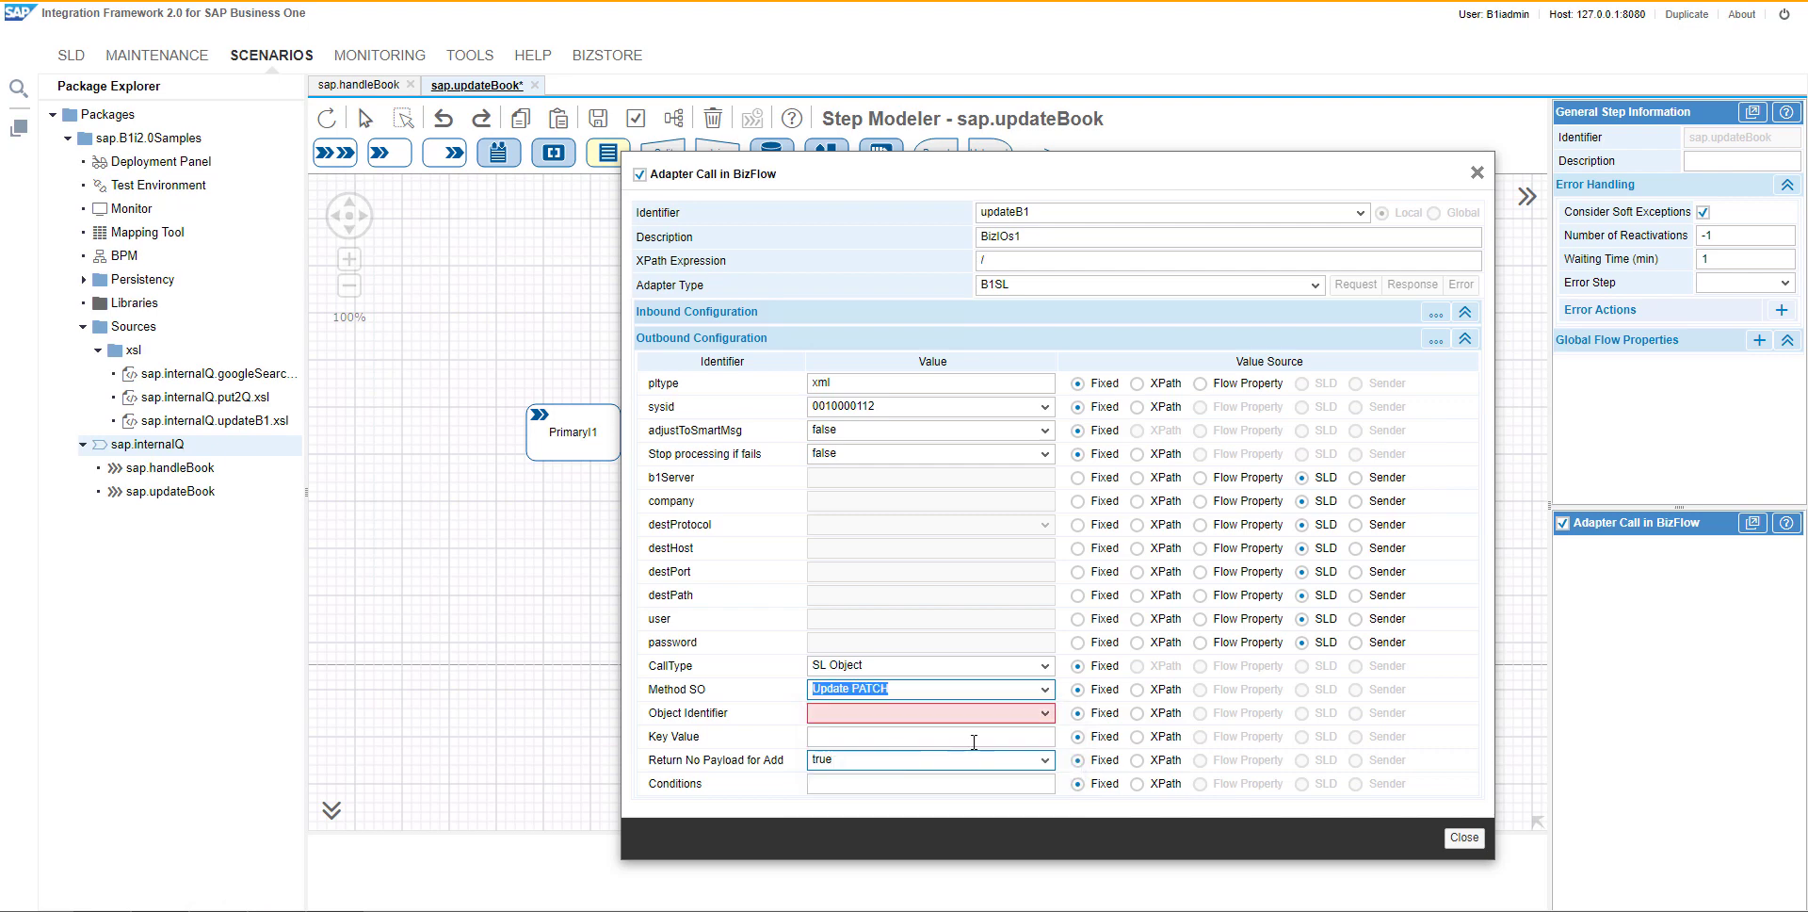
click(1046, 721)
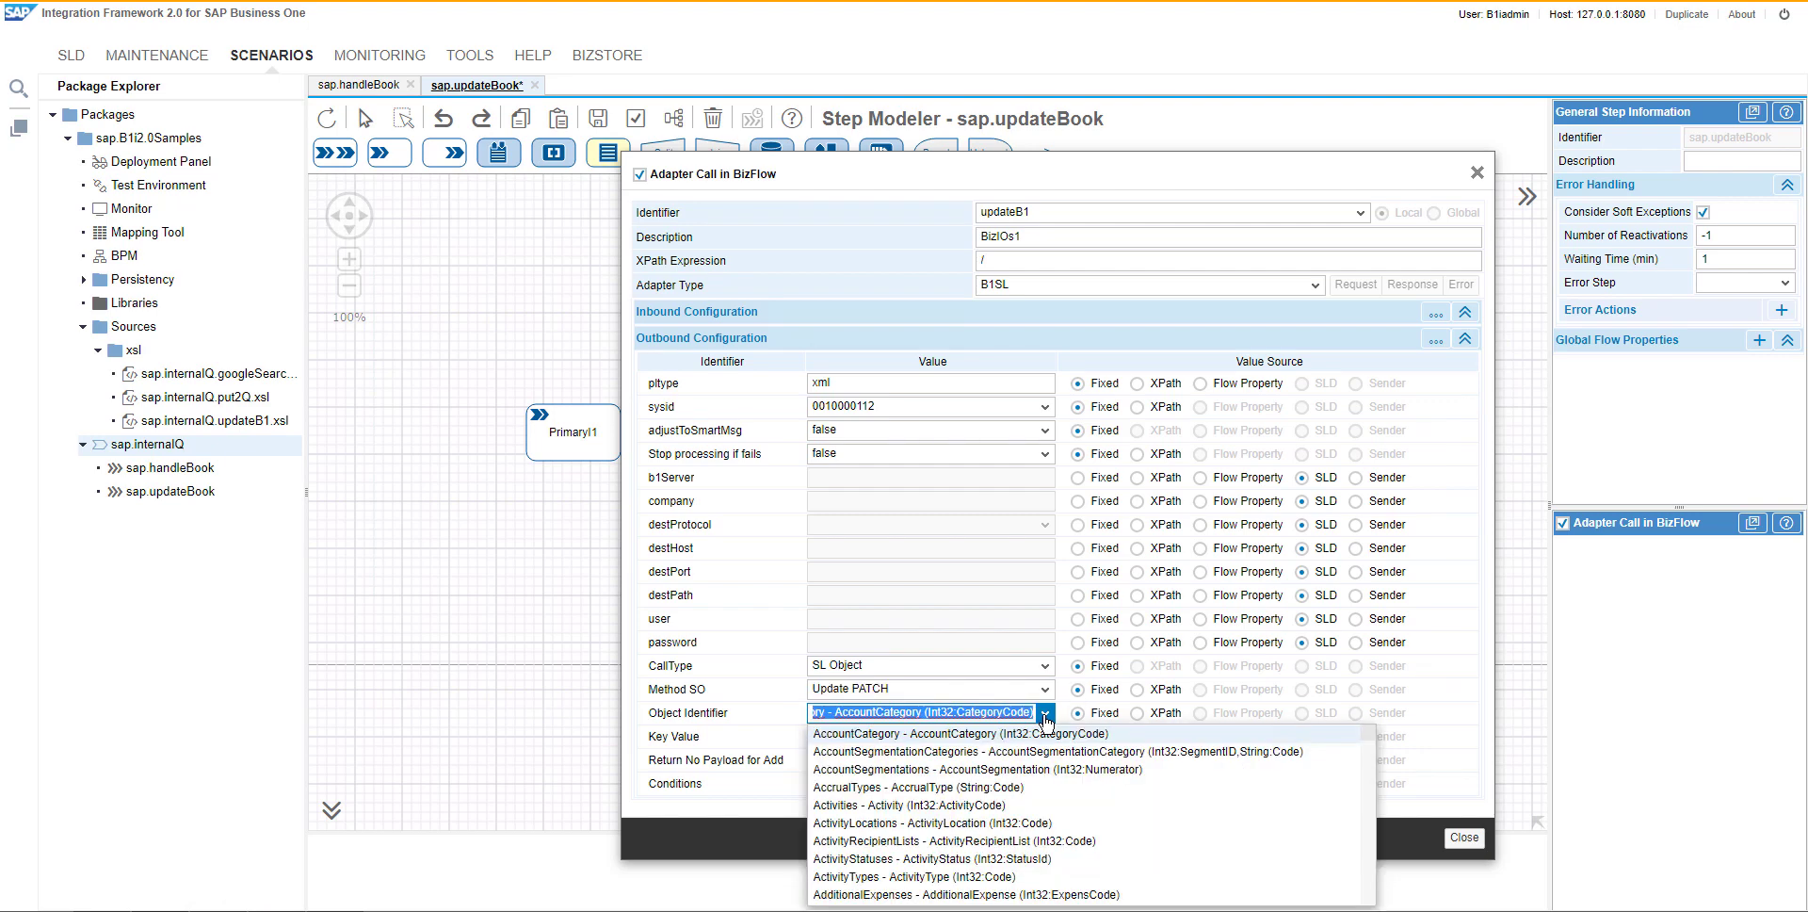
text(Items)
key(Tab)
- Set the updateB1 key value to the copied /ServiceLayer/bfa:io/bfa:object/bfa:string expression with XPath as its source, and close the adapter settings
click(970, 739)
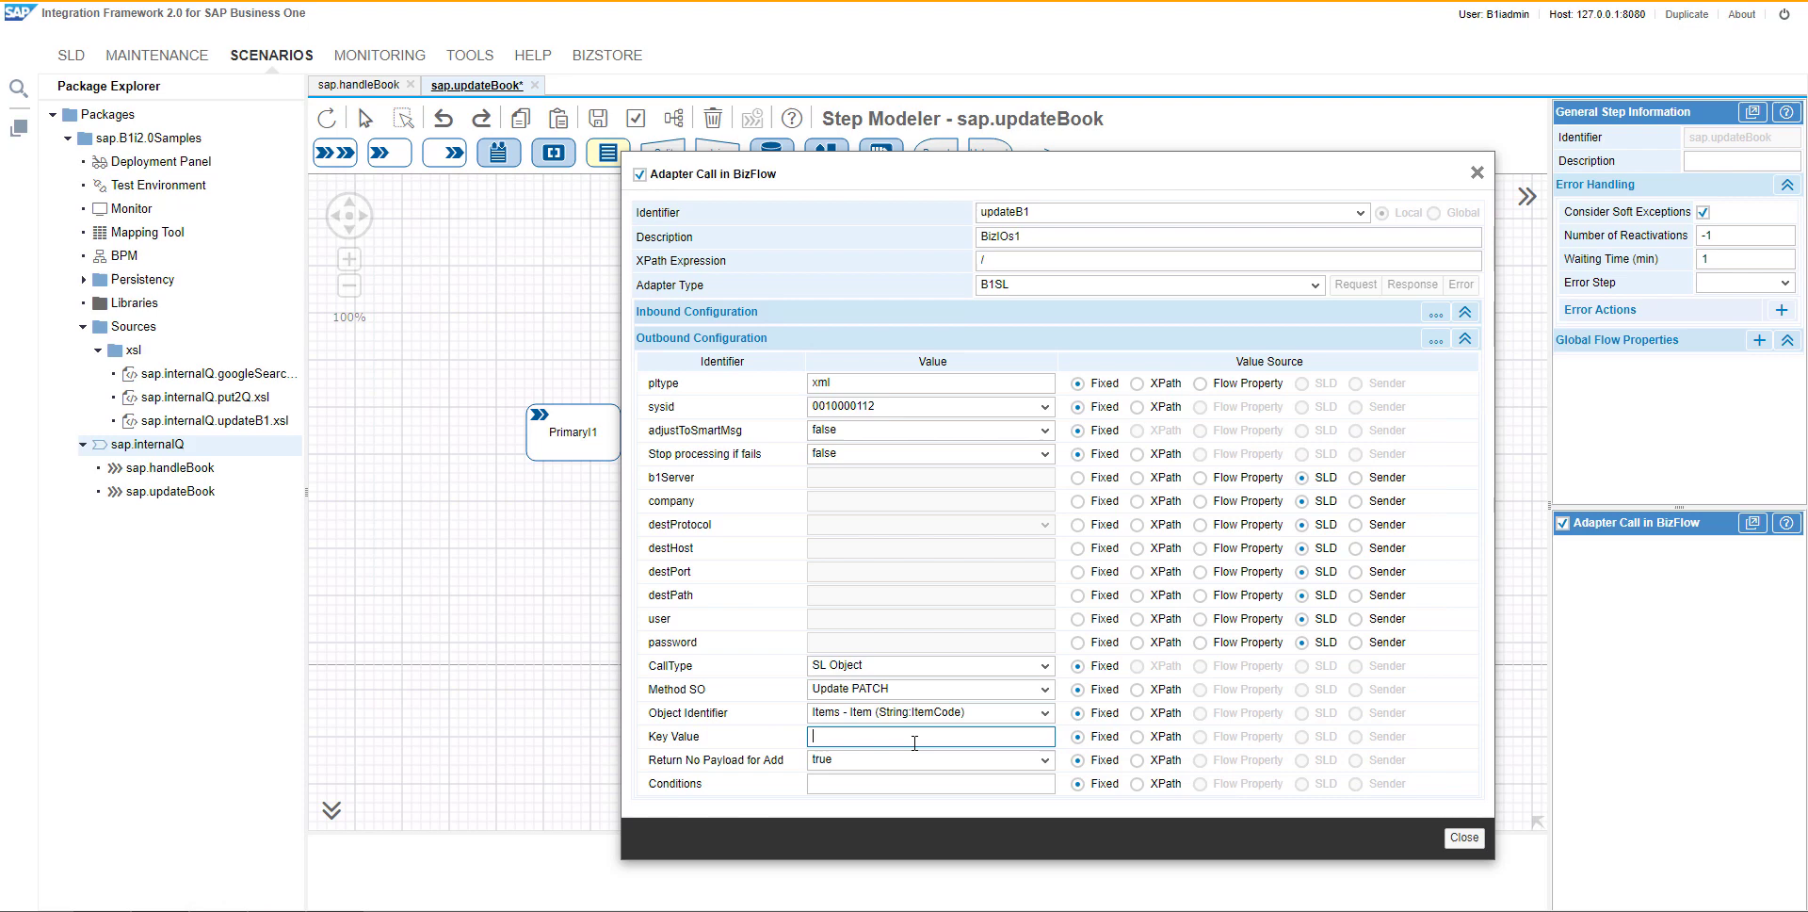
text(fa:io/bfa:object/bfa:string[./@name='ItemCode'])
click(1136, 736)
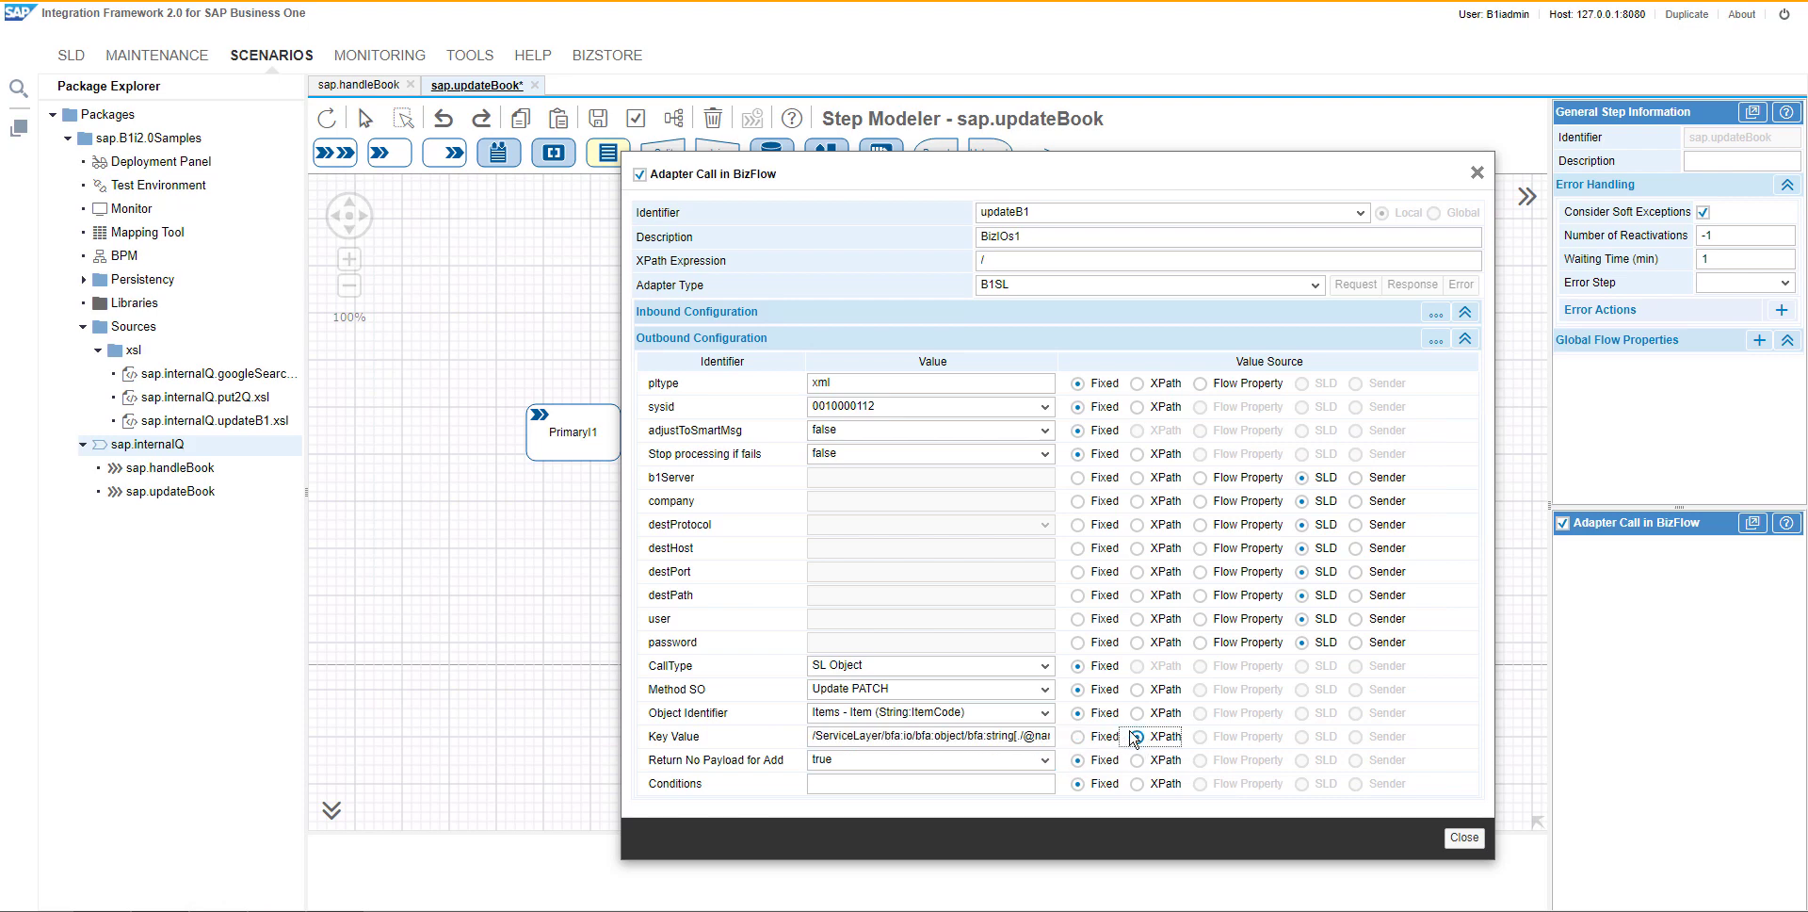
click(1464, 837)
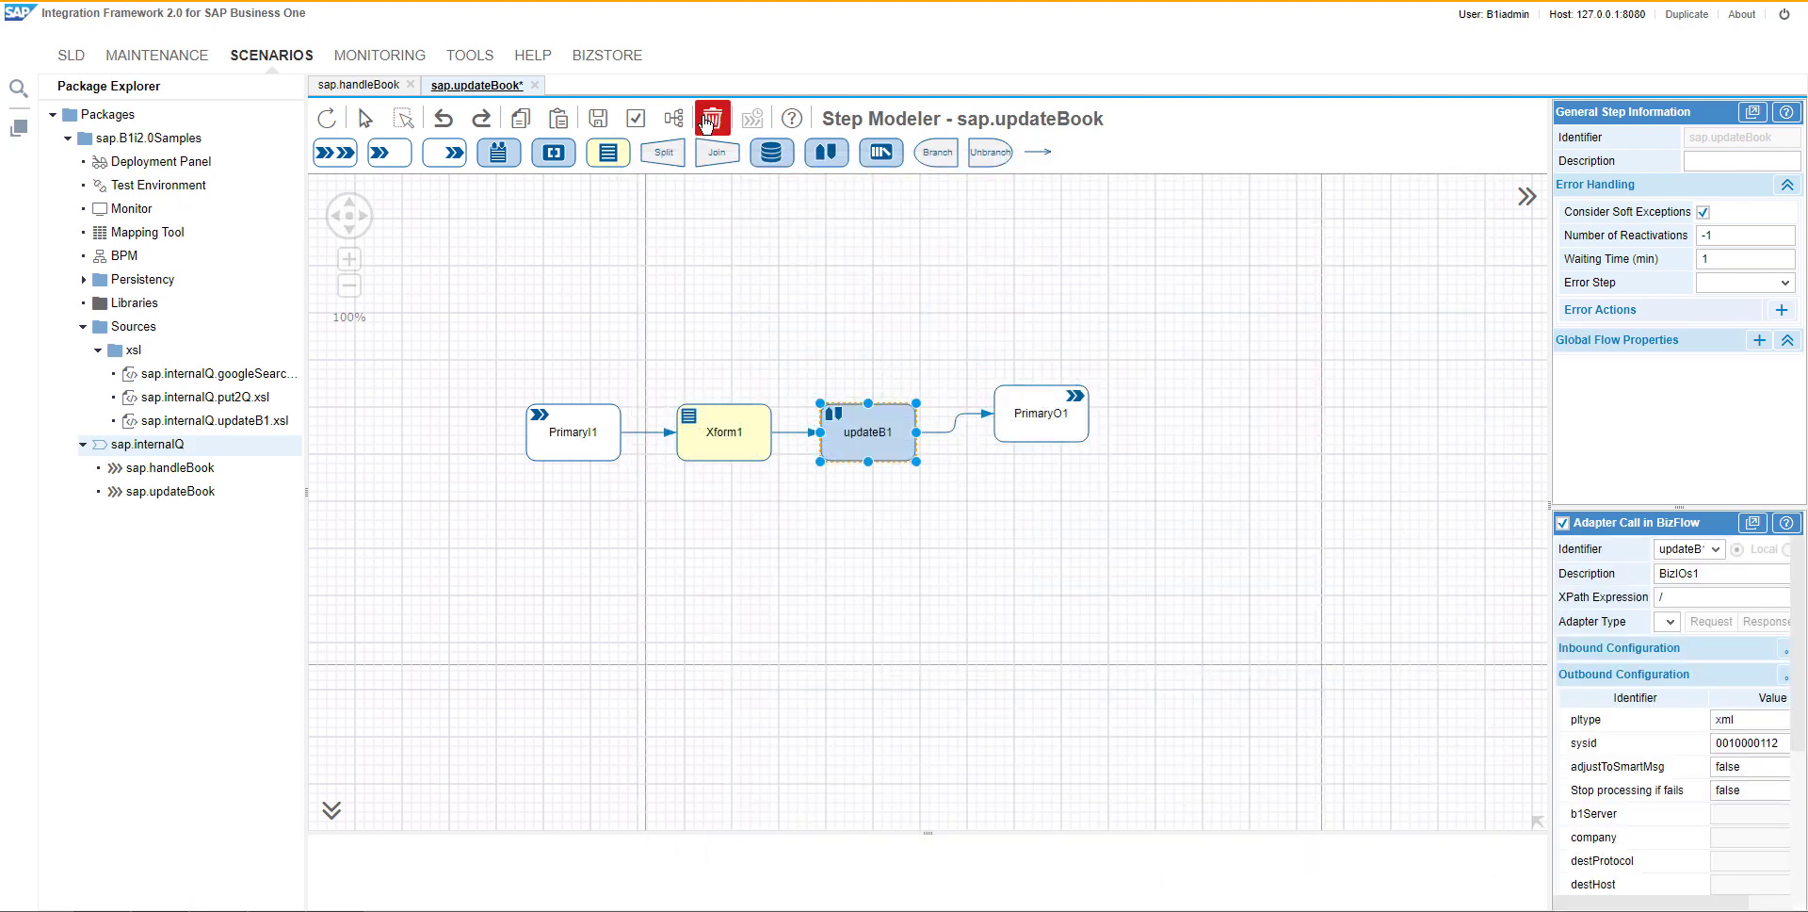
- Auto-arrange the elements of the sap.updateBook step model and save the model
click(673, 119)
click(598, 118)
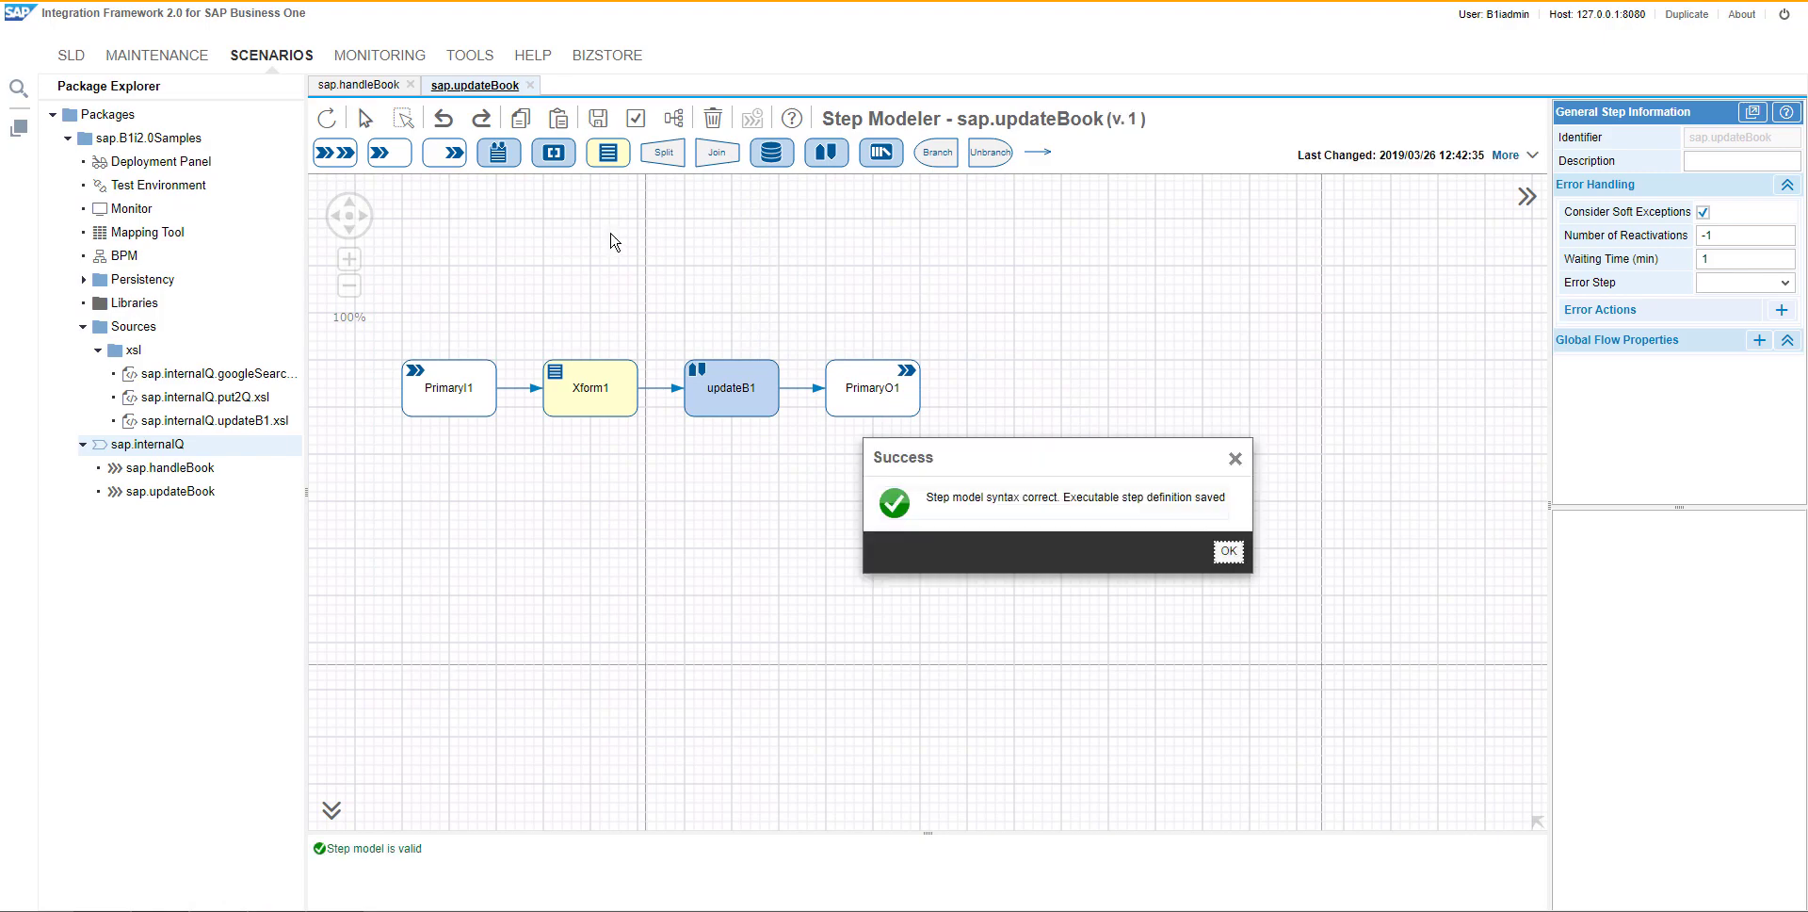
click(1228, 554)
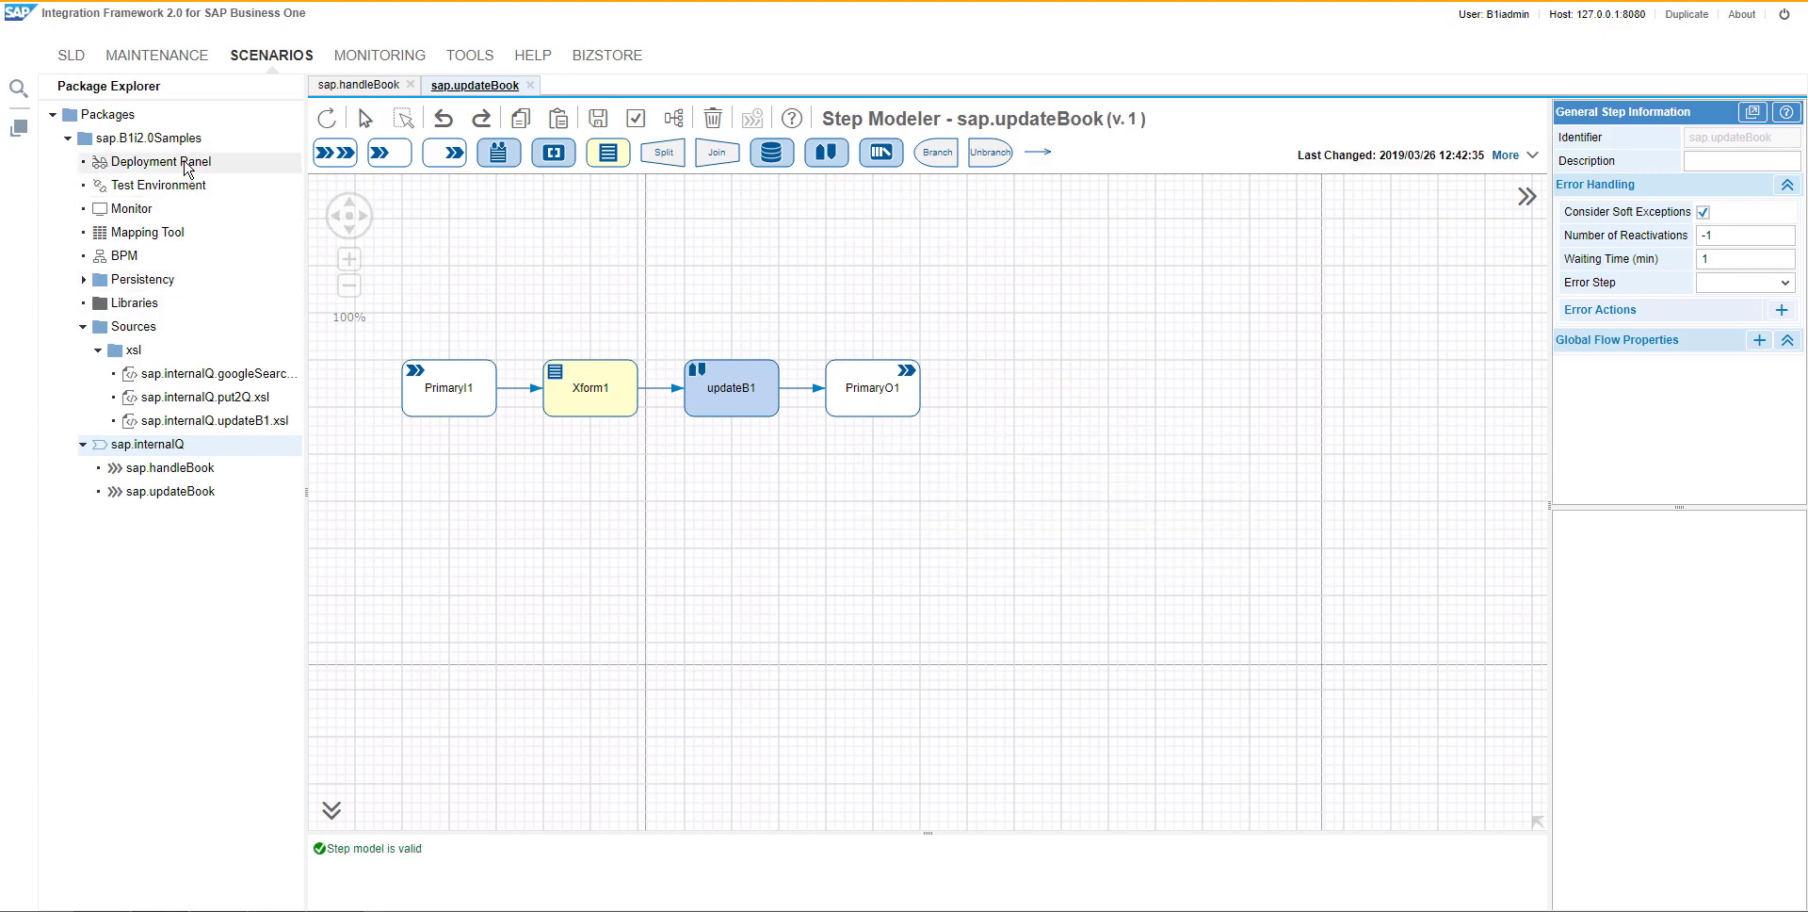
click(188, 163)
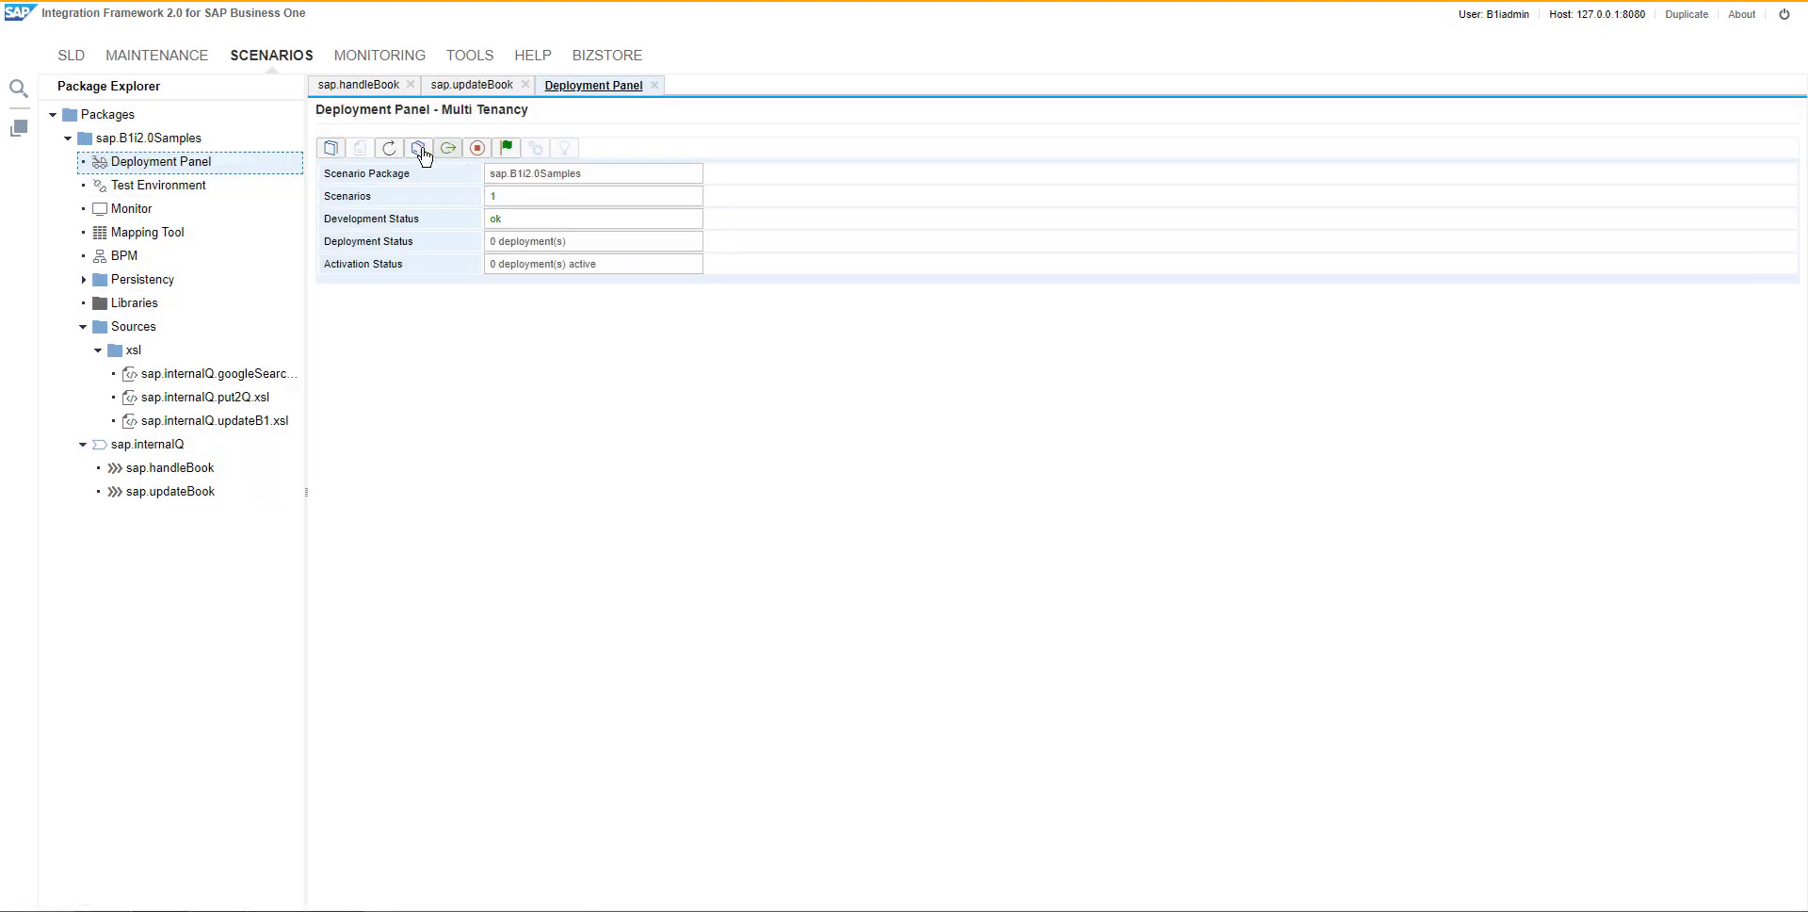
click(421, 150)
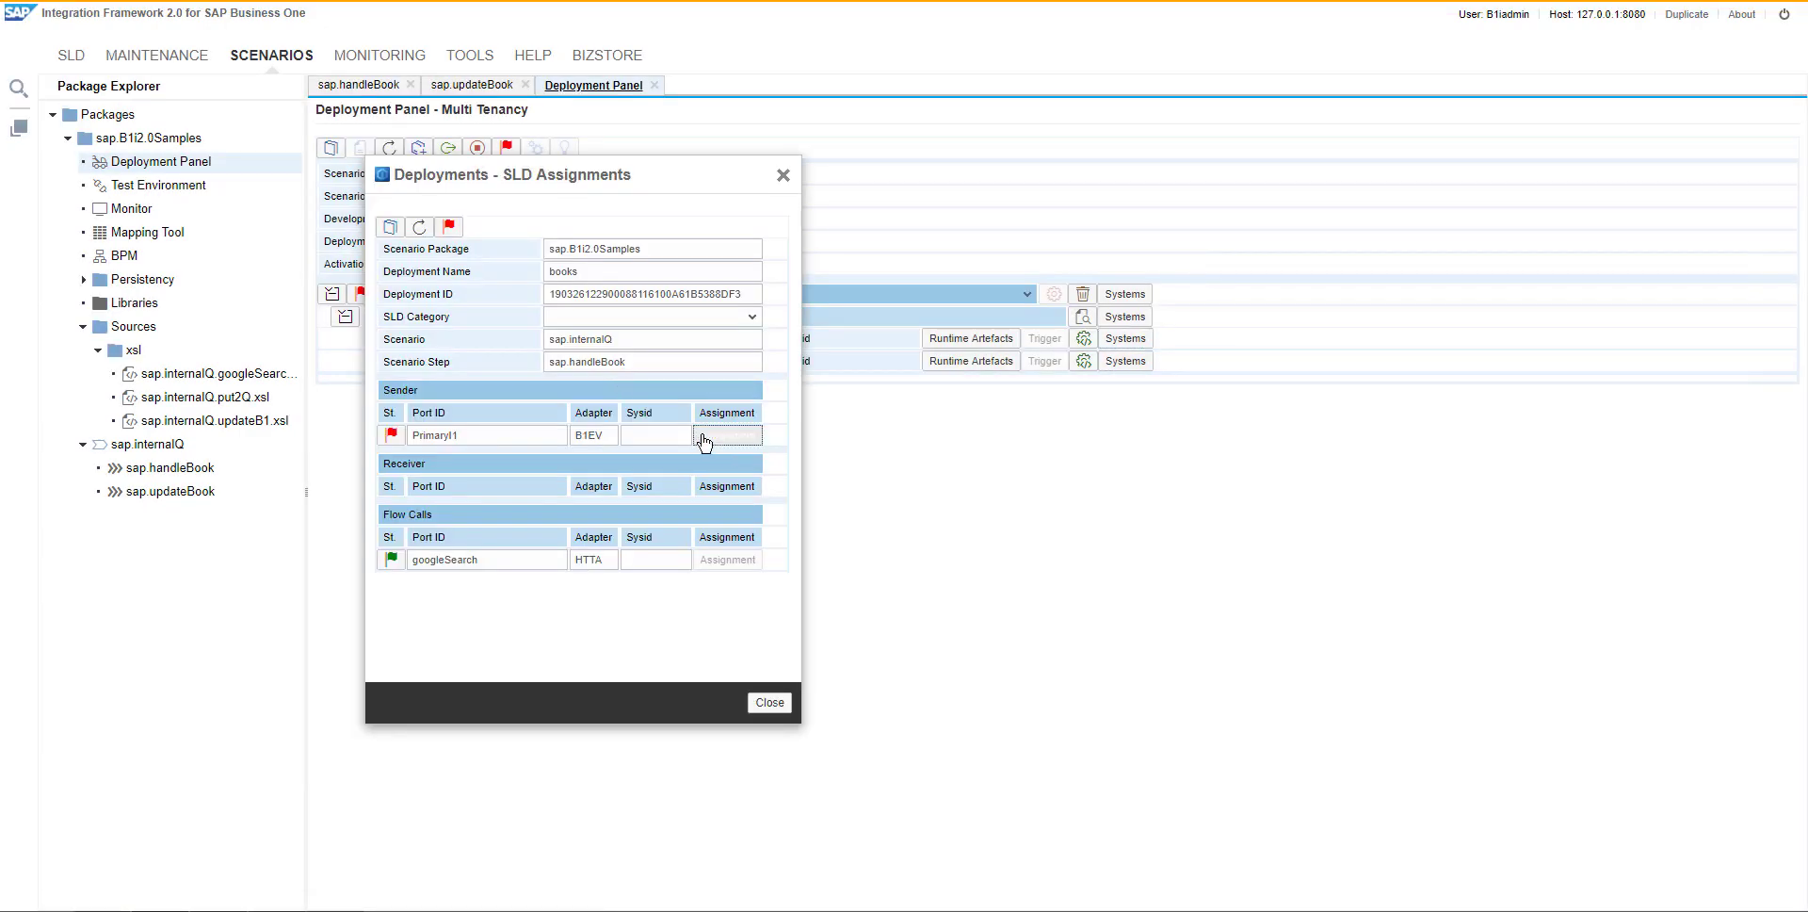
click(705, 439)
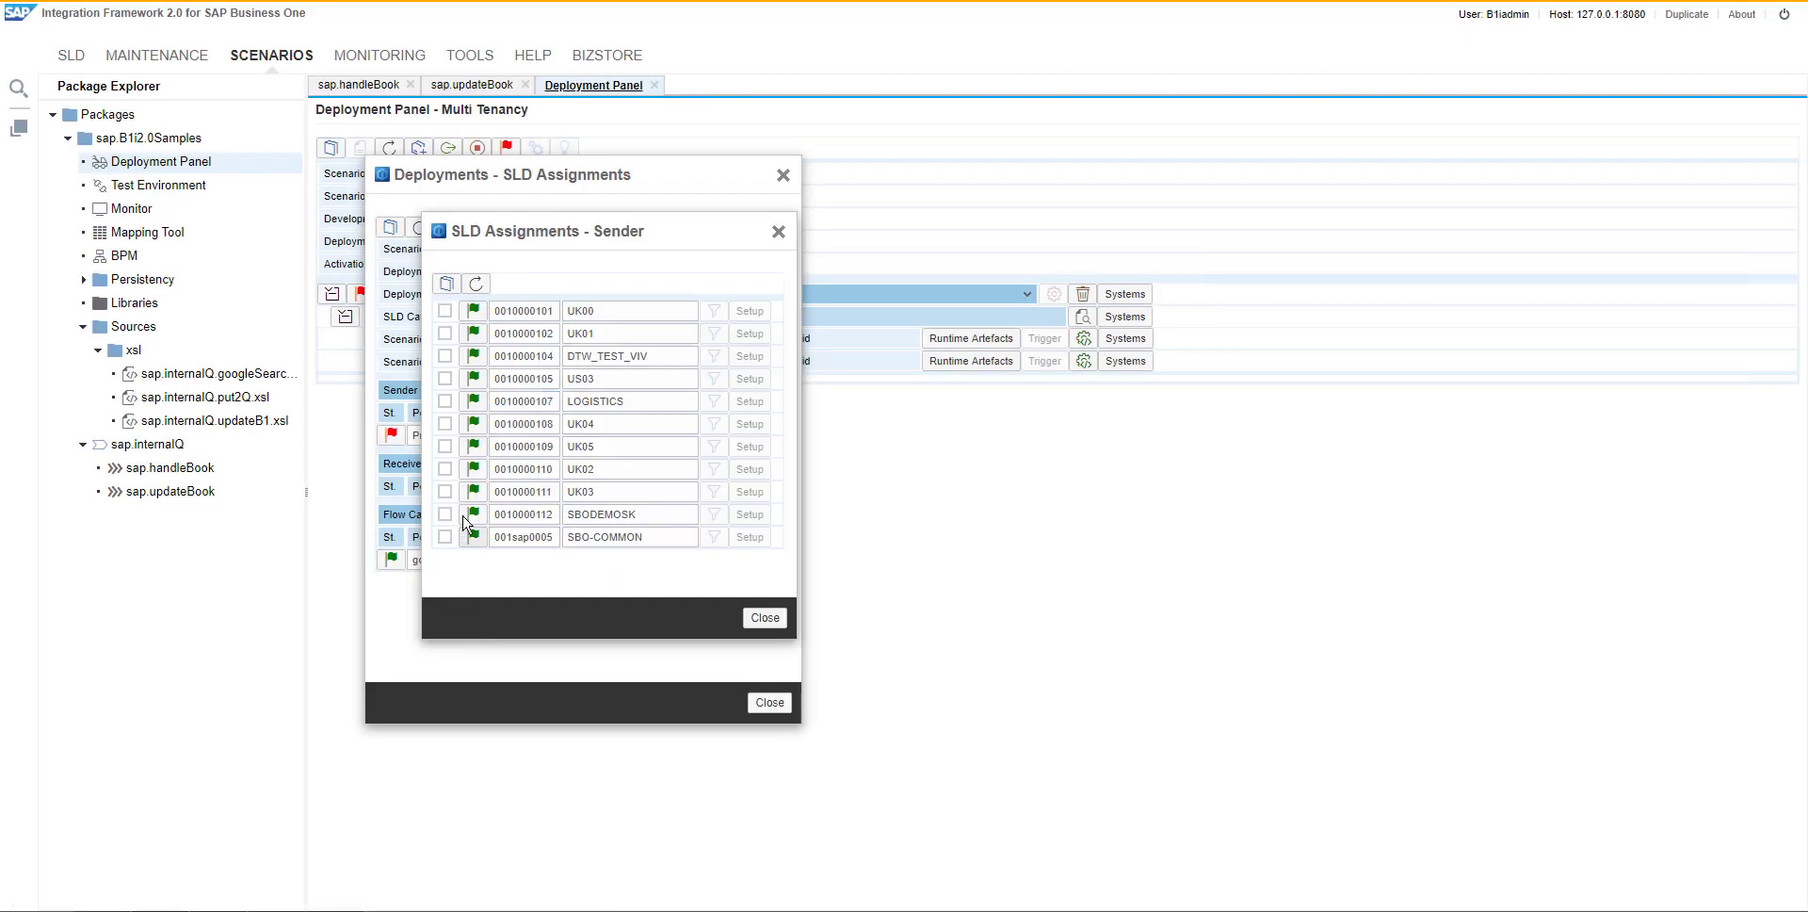
click(444, 515)
click(765, 616)
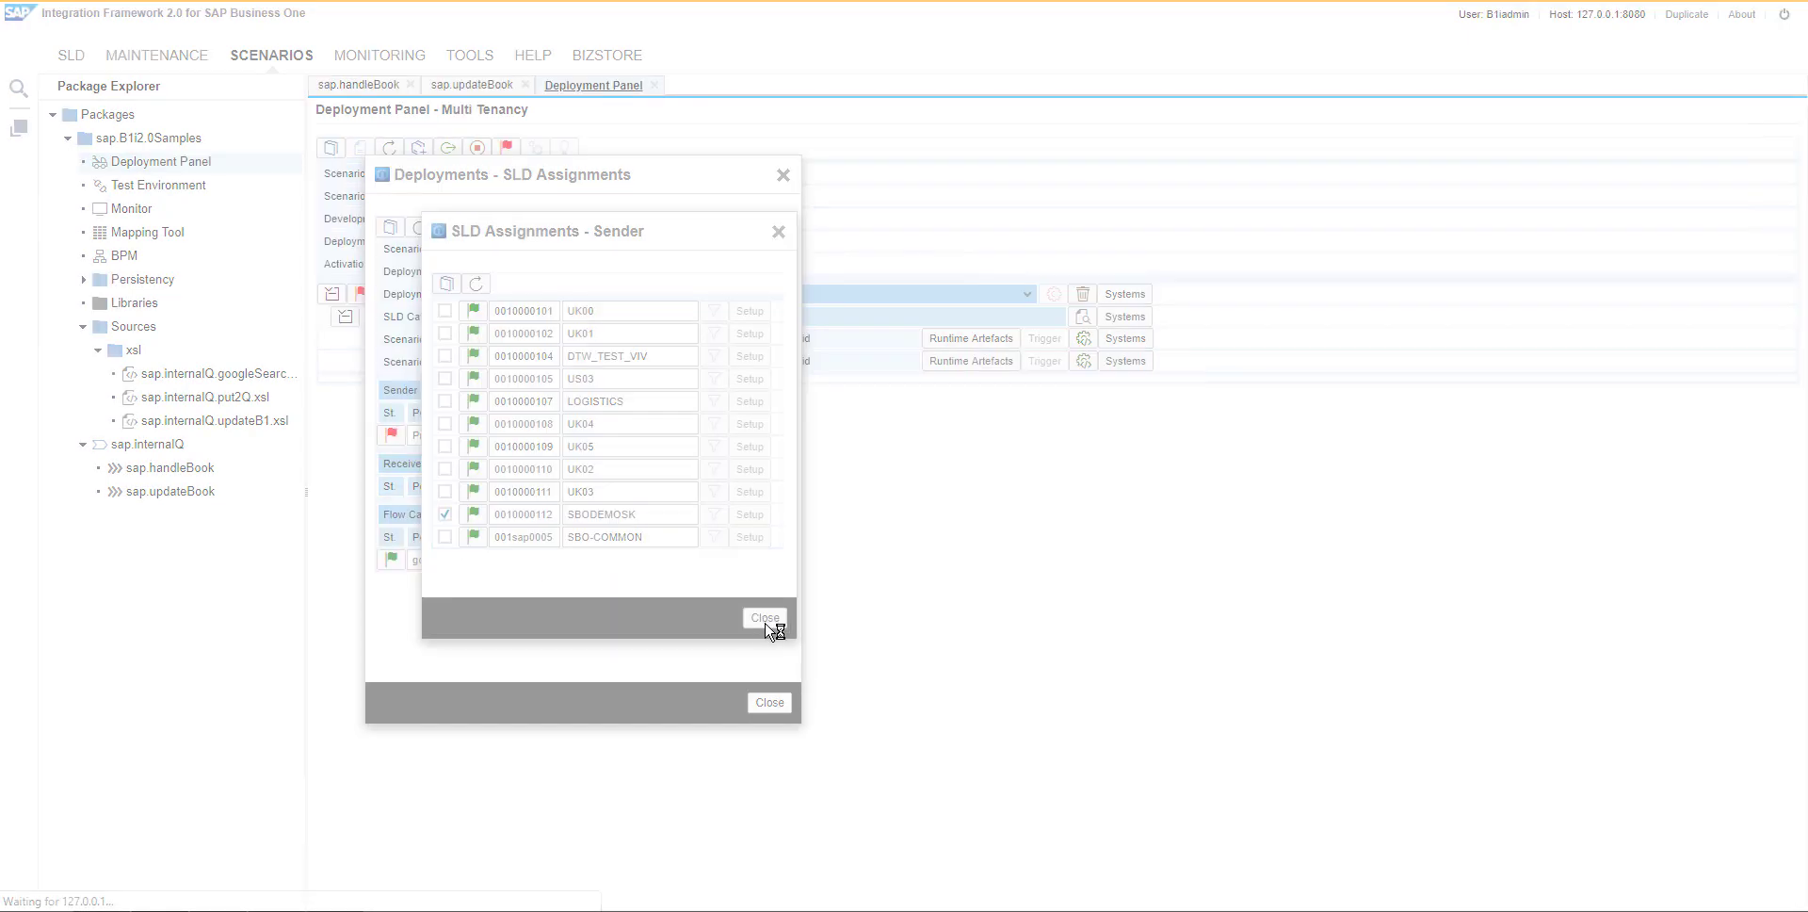
click(774, 708)
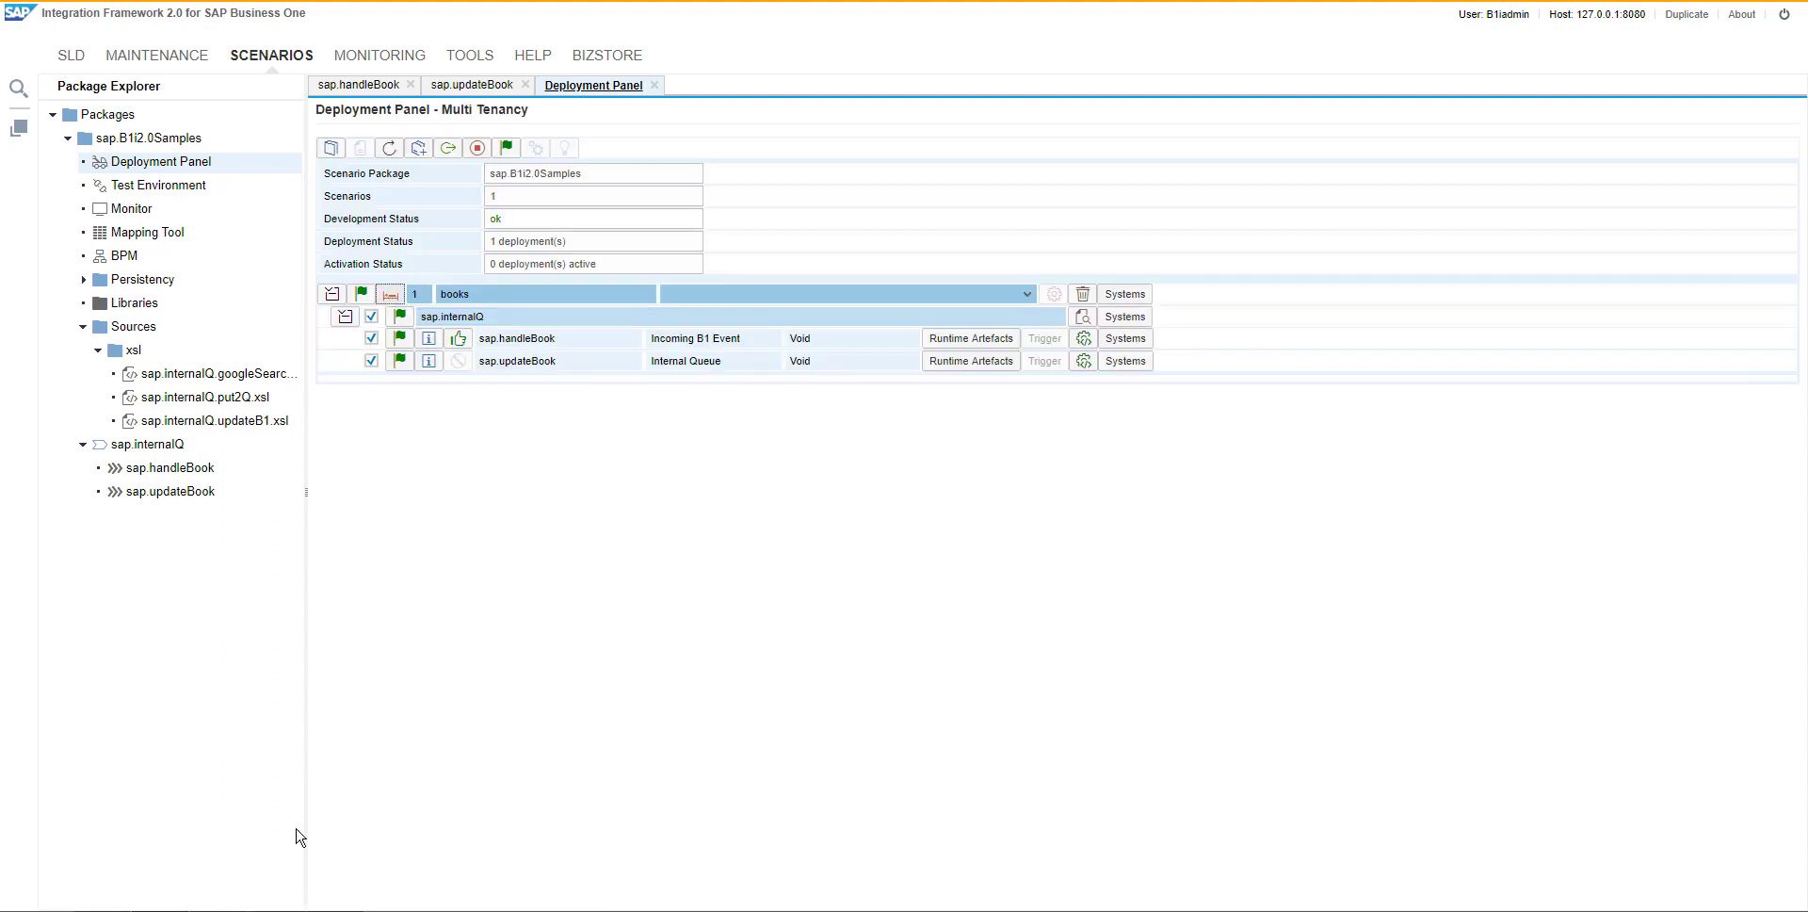
mouse_move(218, 910)
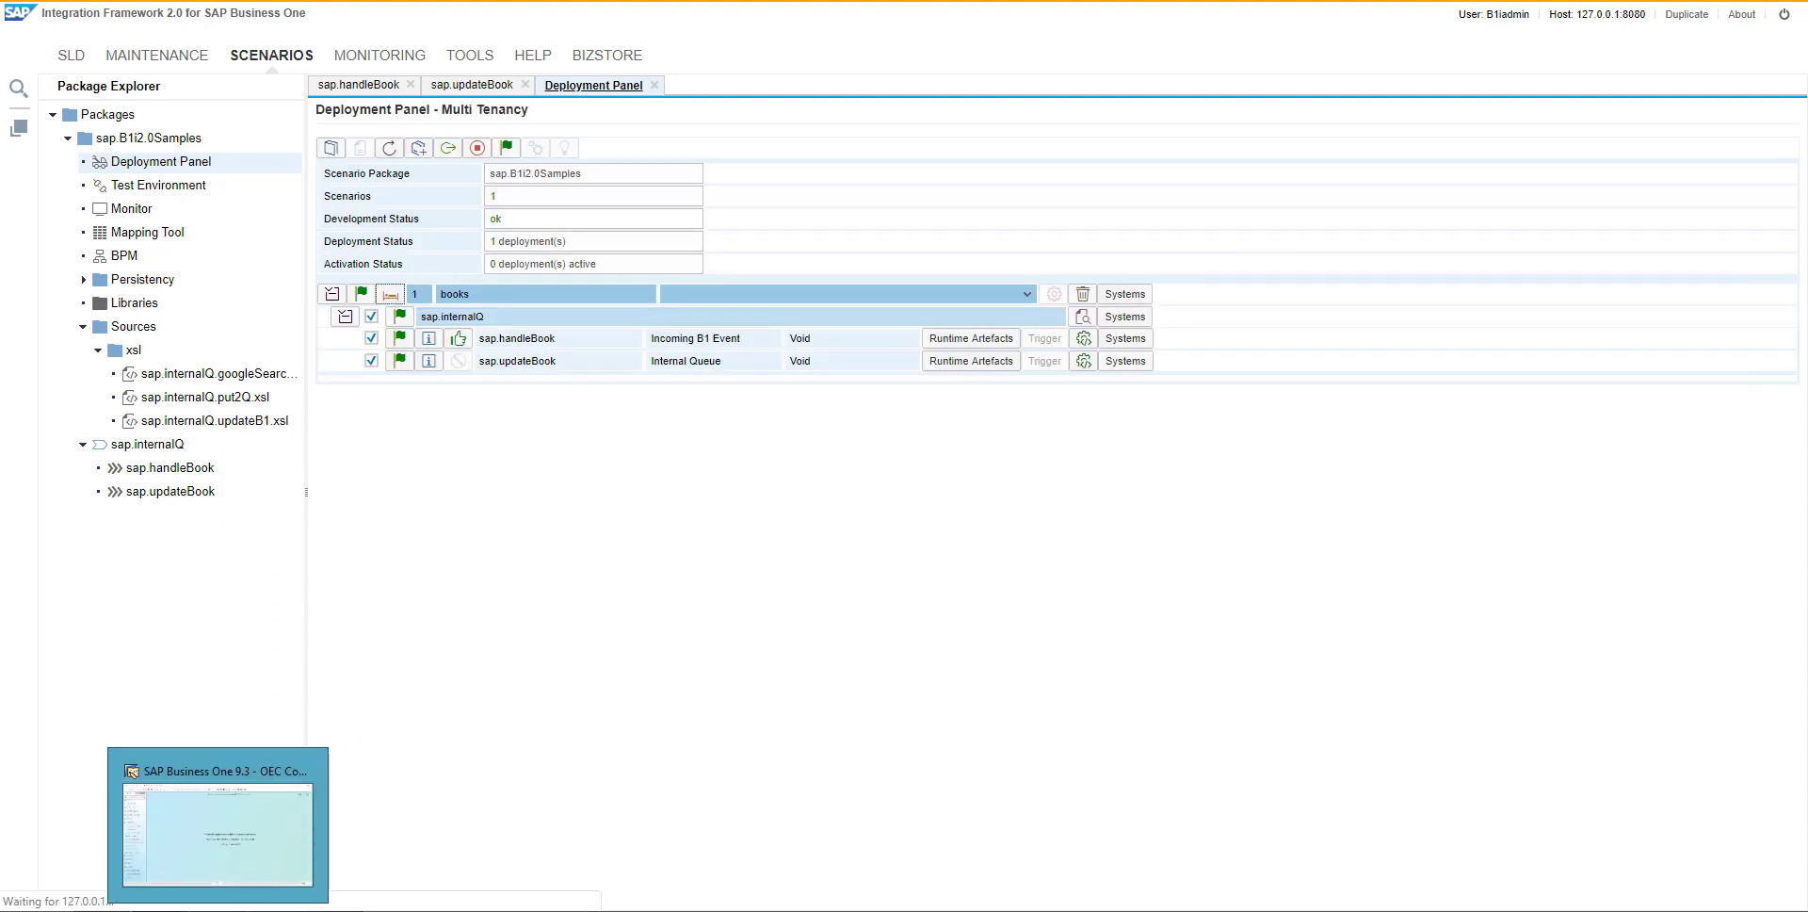
click(132, 771)
click(110, 344)
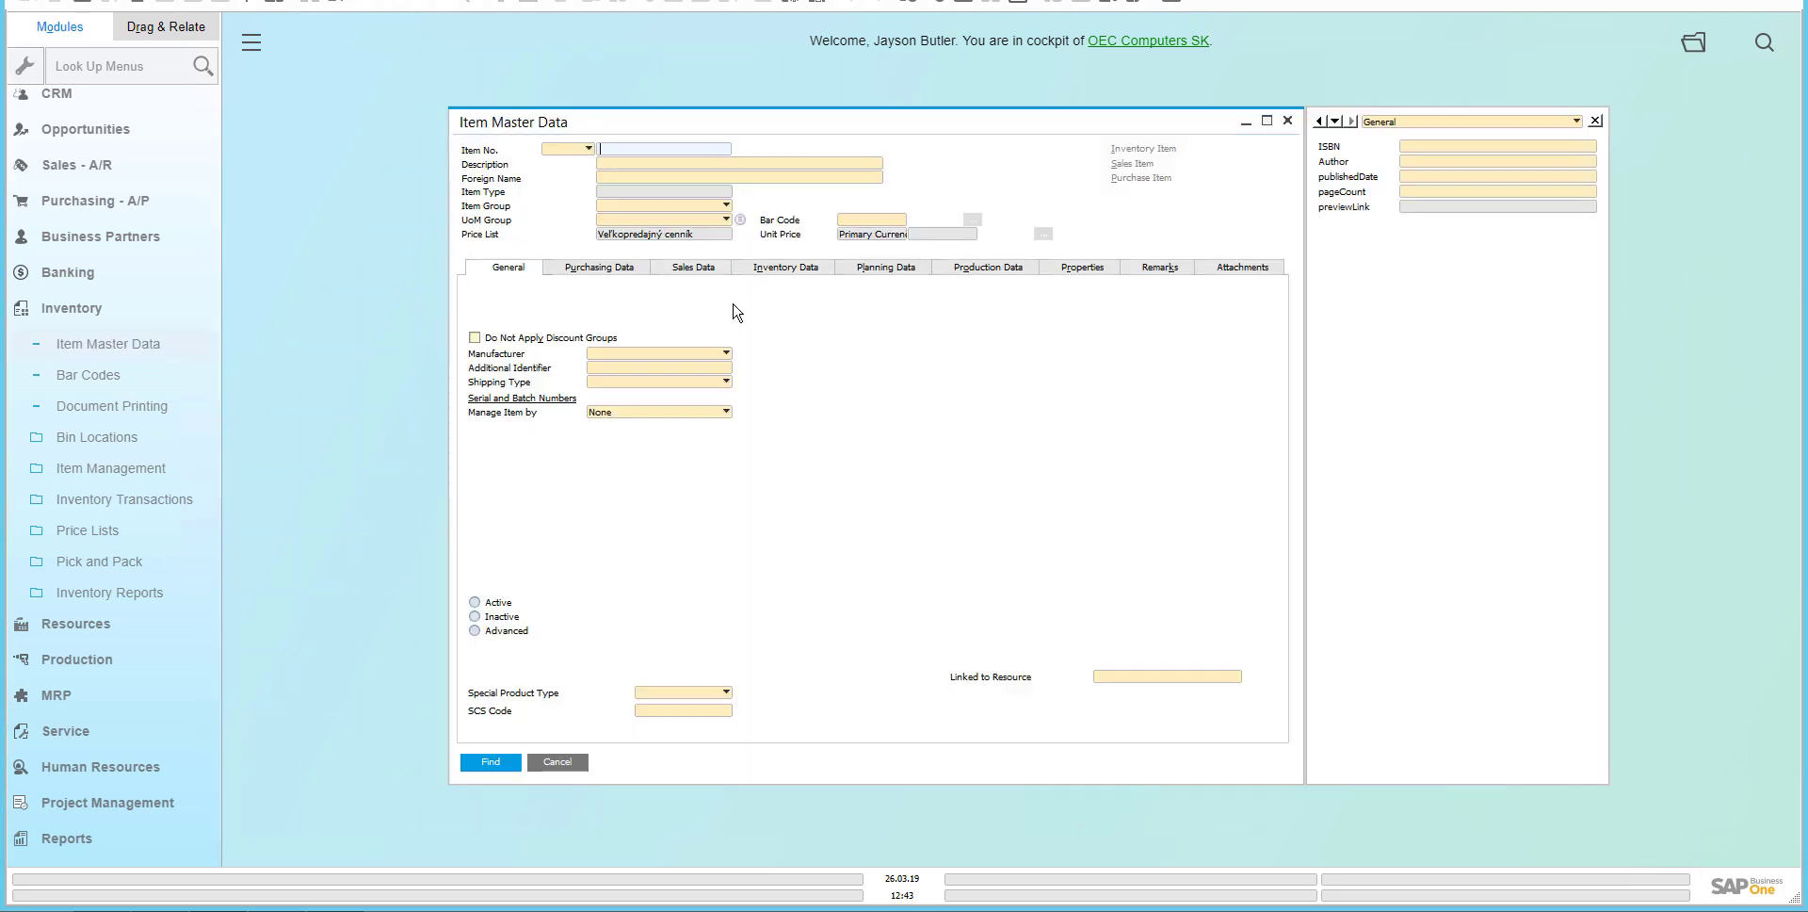
key(ctrl+a)
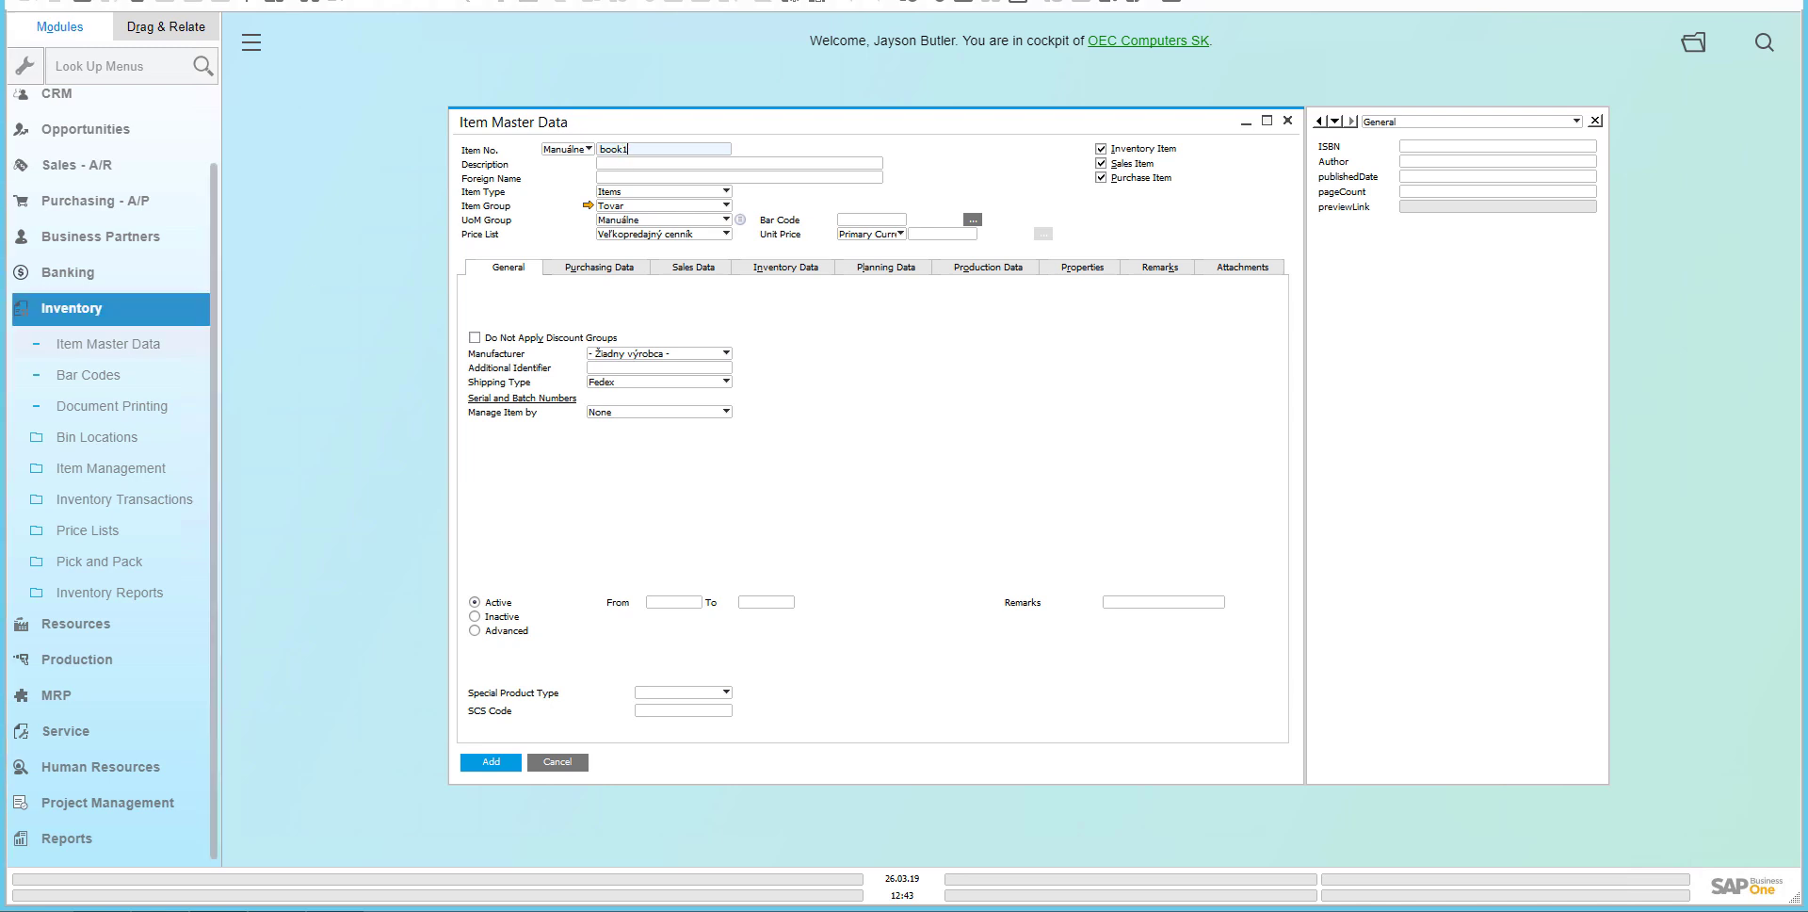
click(1417, 147)
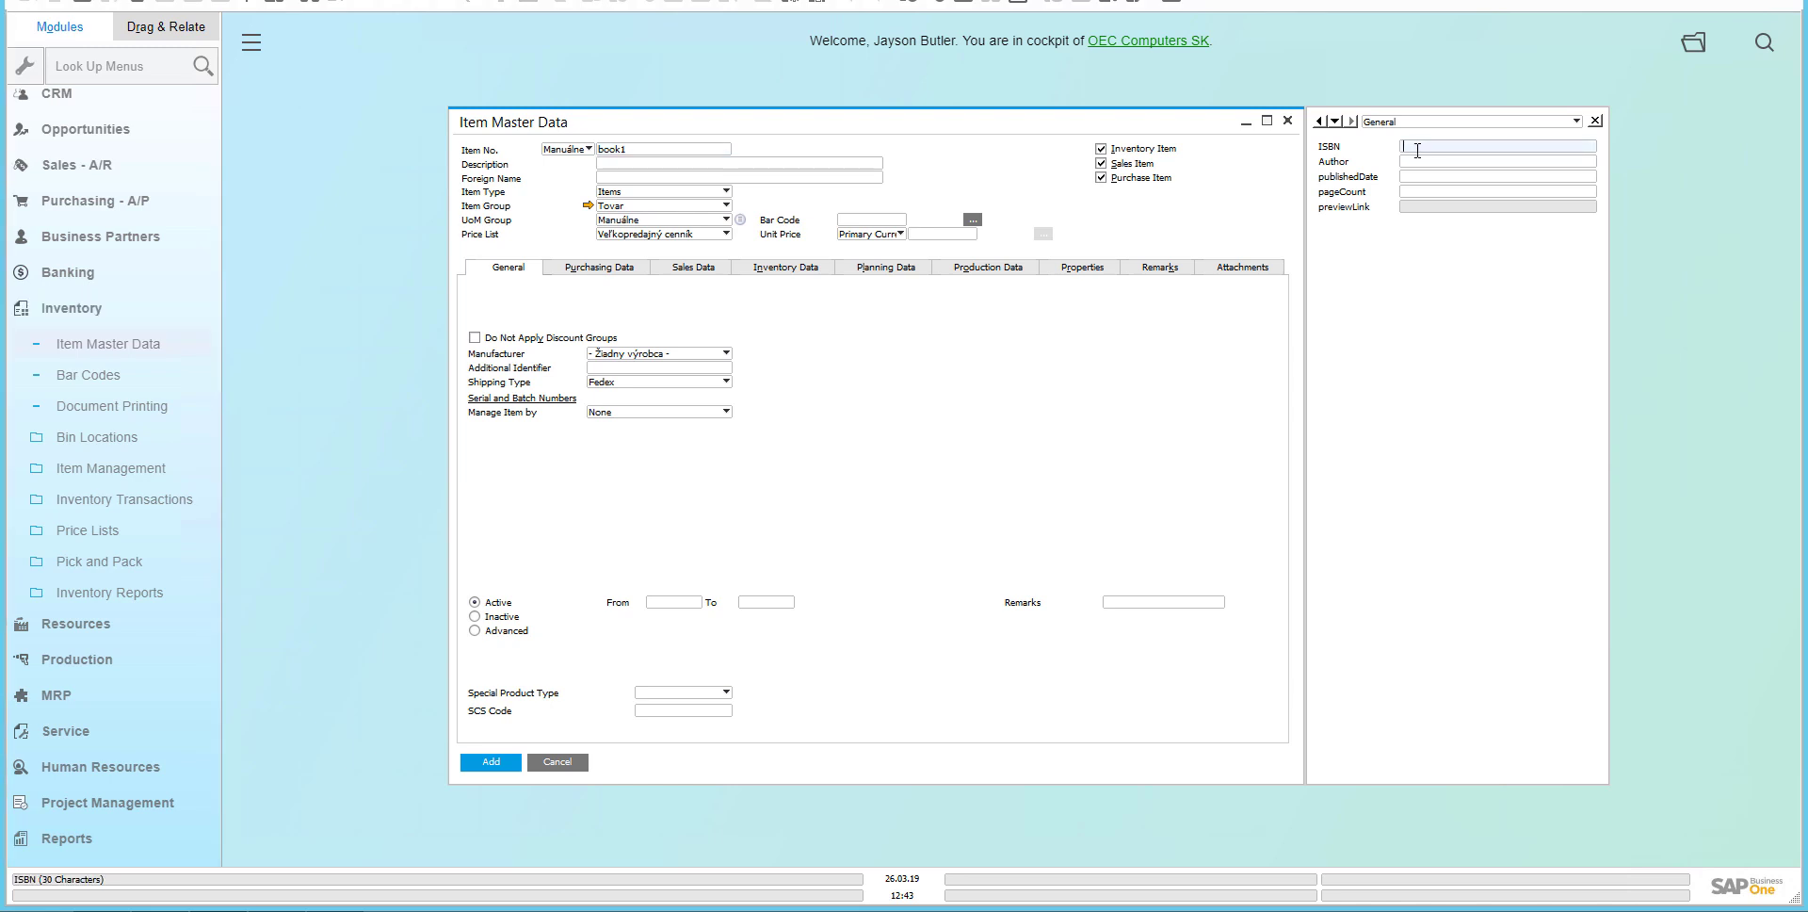
key(ctrl+v)
click(486, 765)
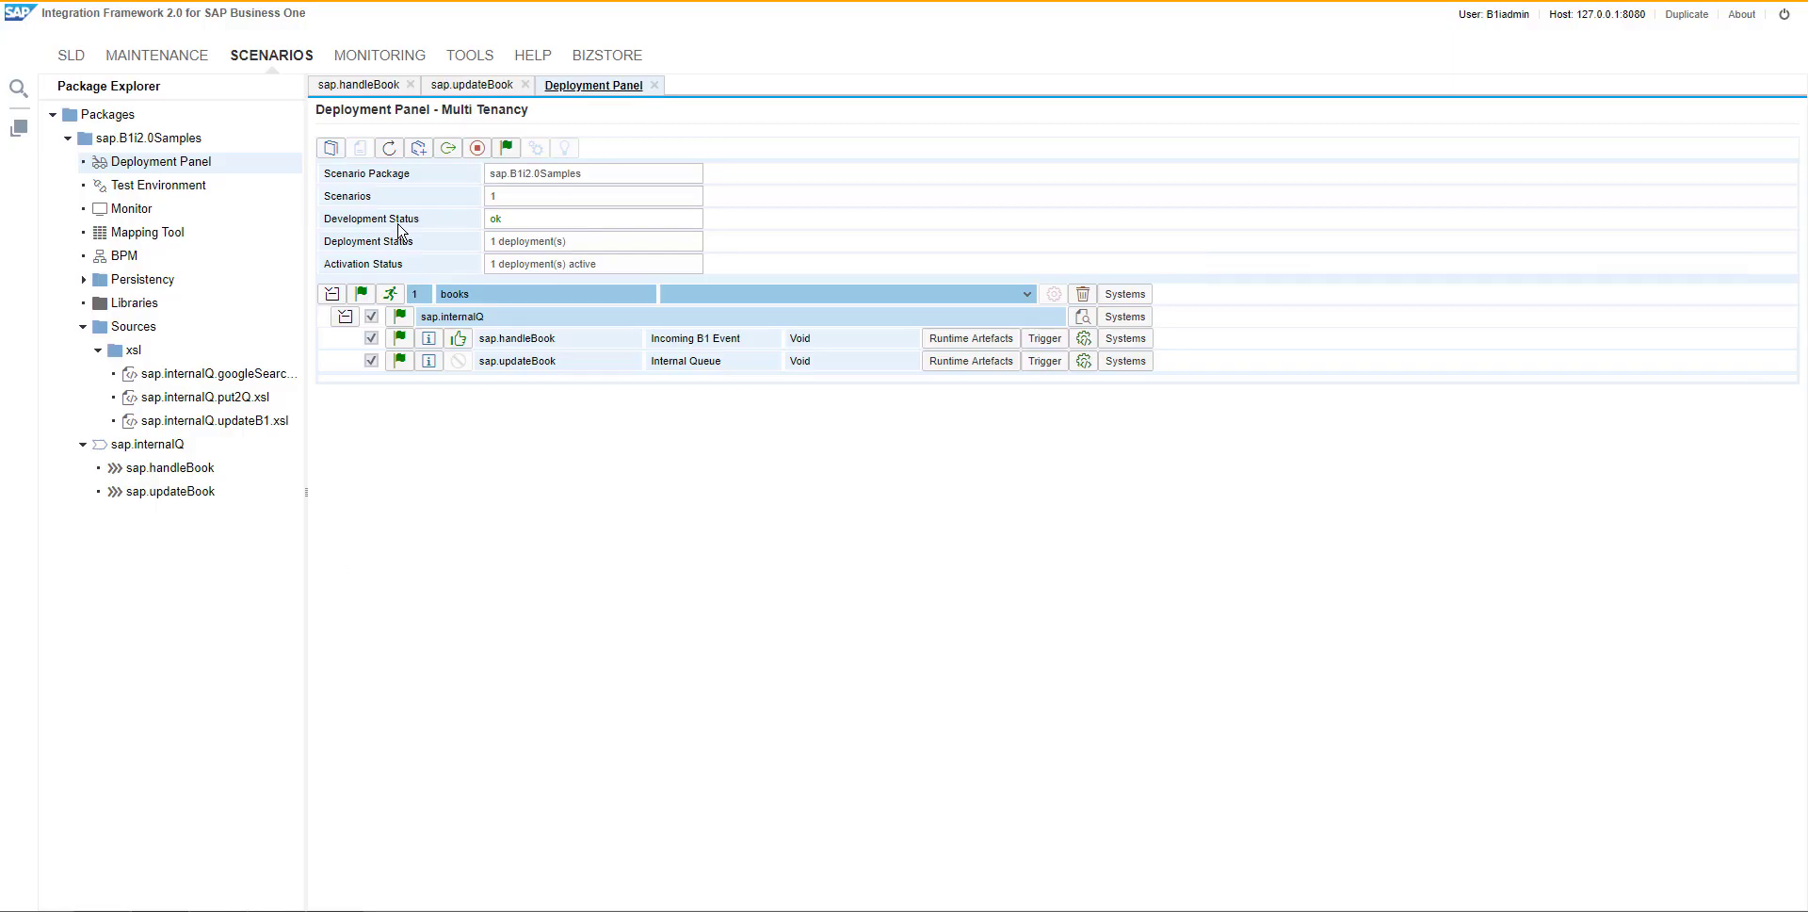
- Open the sap.B1i2.0Samples monitor in the Integration Framework, and look up item book1 in SAP Business One's Item Master Data
click(132, 208)
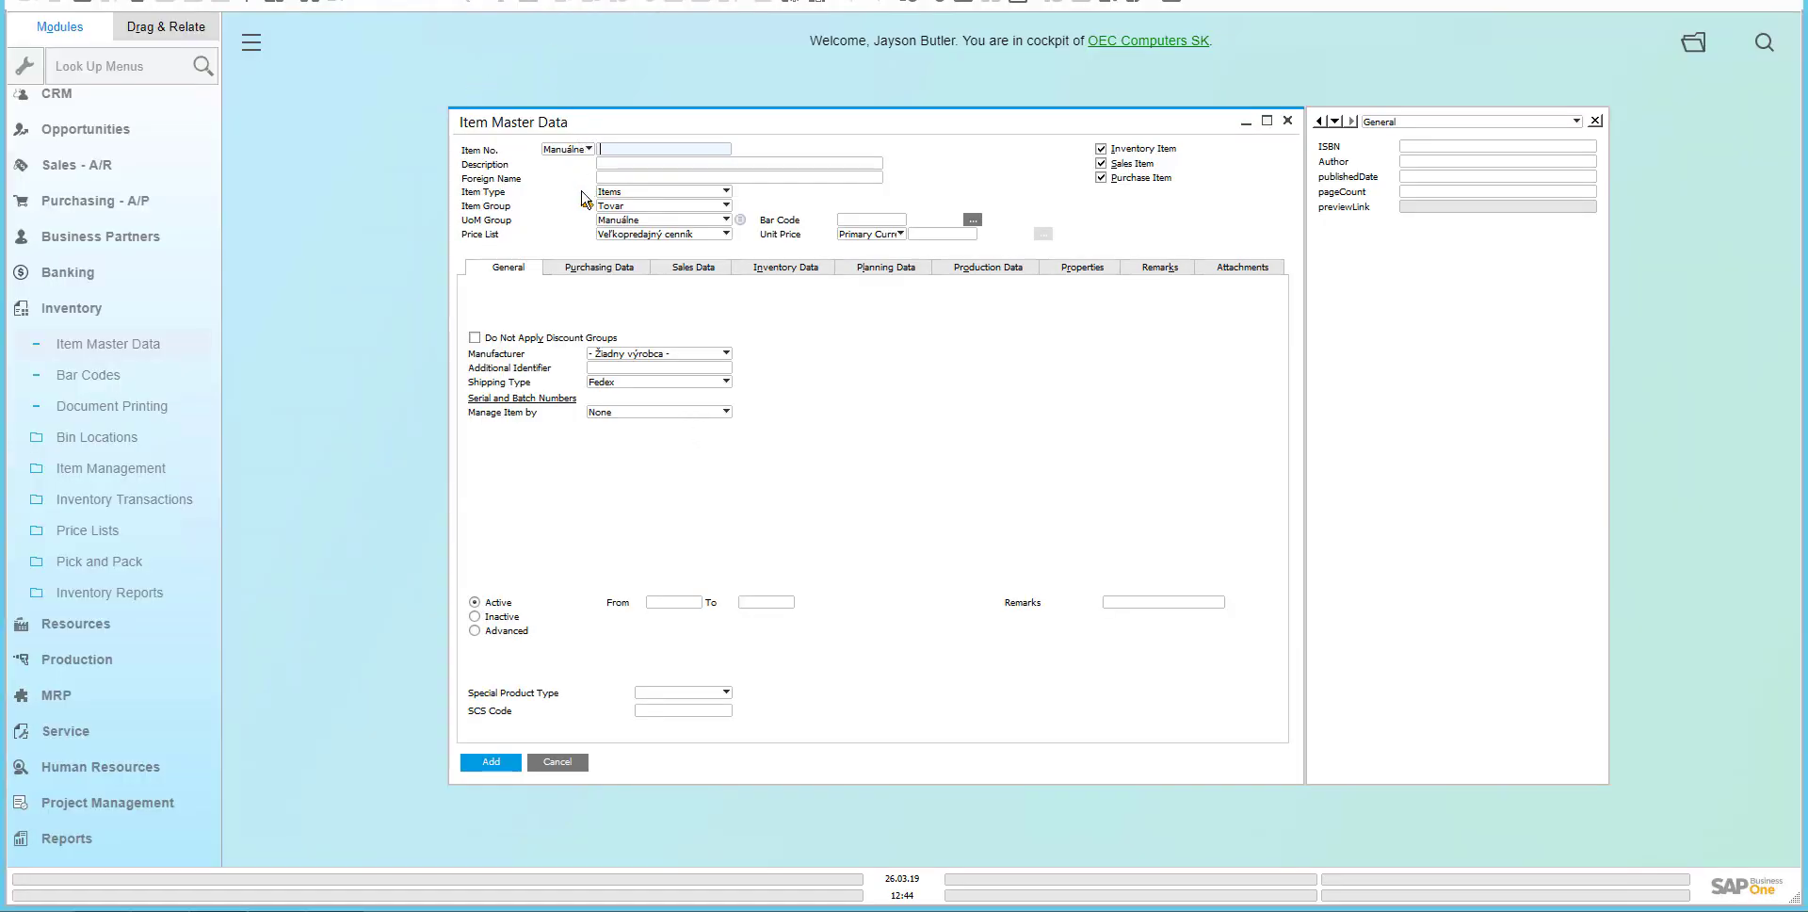
key(ctrl+f)
text(book1)
key(Return)
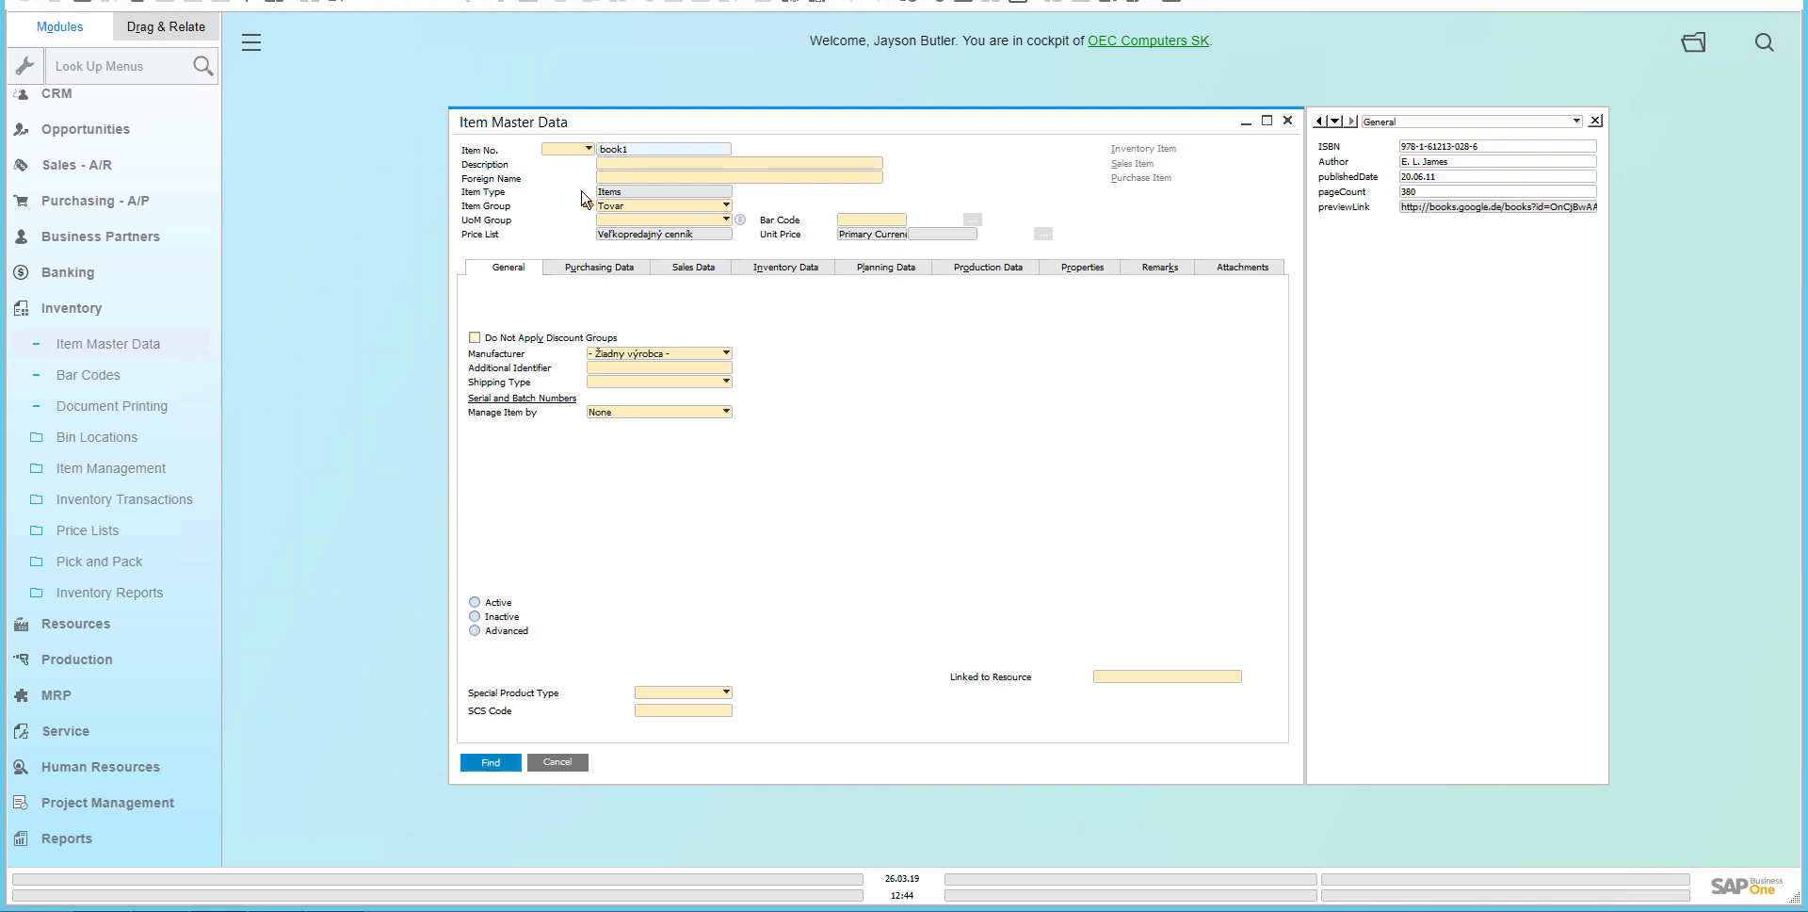